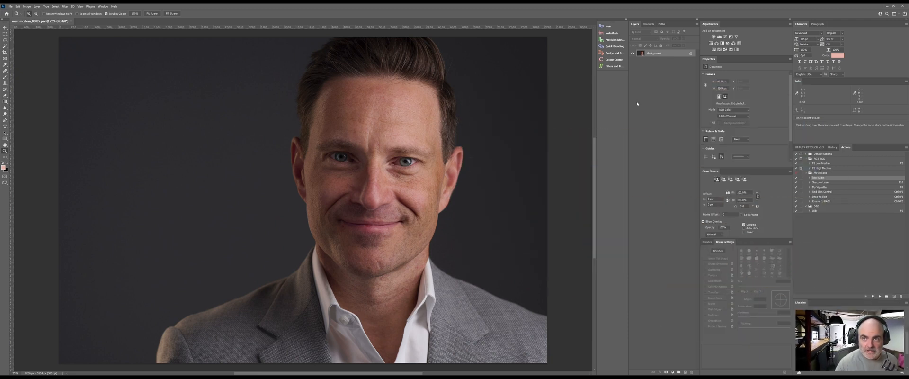
- Run the frequency separation action for low and high median, accepting the Median filters and the Subtract Apply Image settings
{"action": "key", "text": "F2"}
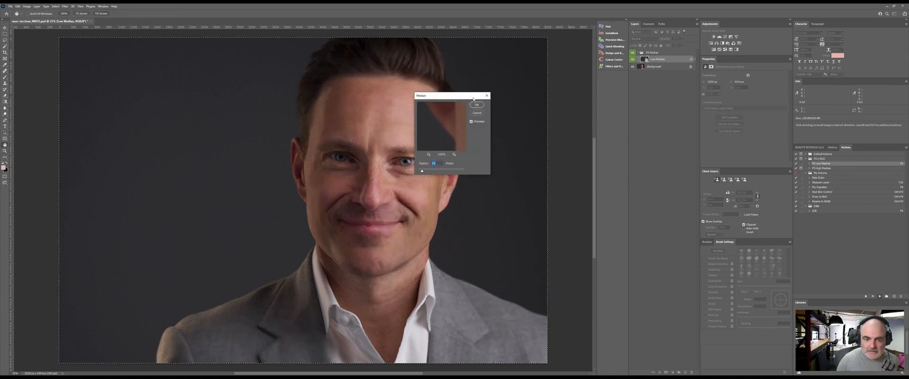
{"action": "left_click", "coordinate": [476, 105]}
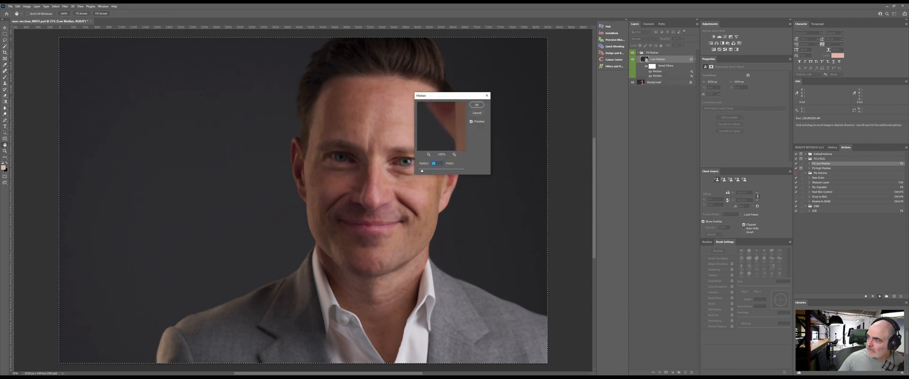
{"action": "key", "text": "Return"}
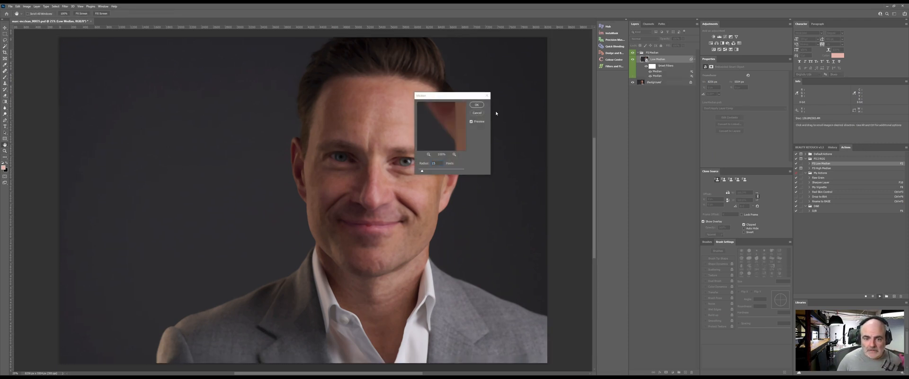
{"action": "left_click", "coordinate": [476, 105]}
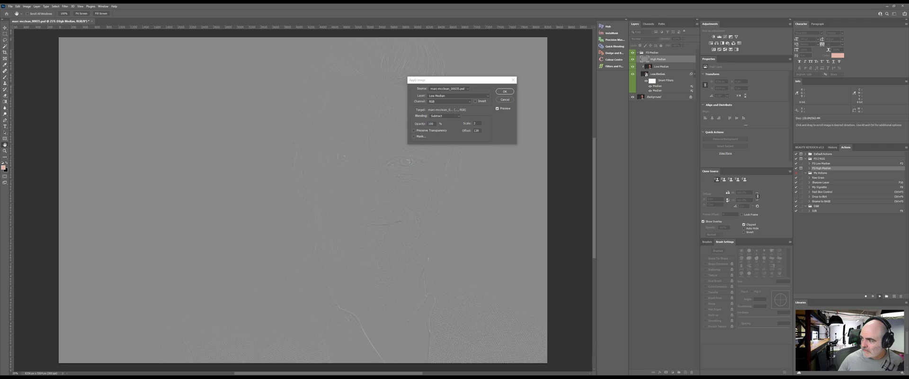
{"action": "left_click", "coordinate": [504, 91]}
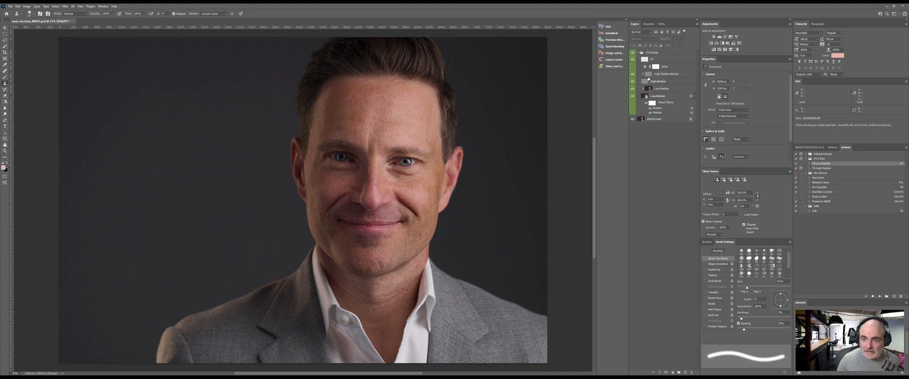
- Select the High Median Worker layer and use the Clone Stamp to cover the neck blemish beside the right-hand shirt collar
{"action": "left_click", "coordinate": [649, 74]}
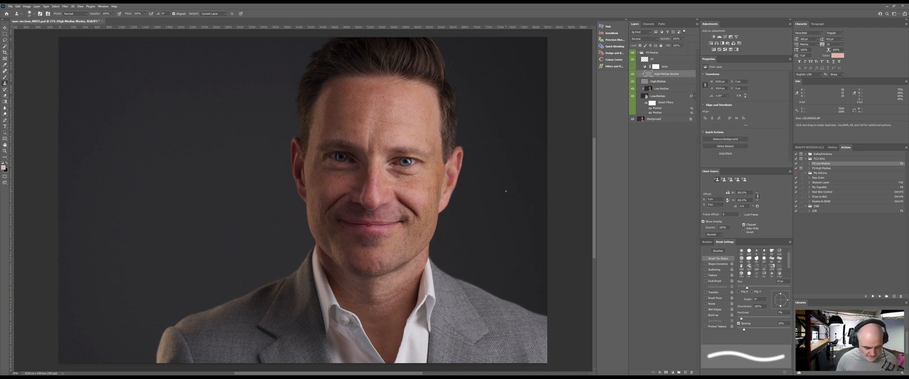
{"action": "key", "text": "s"}
{"action": "key", "text": "z"}
{"action": "left_click_drag", "start_coordinate": [421, 284], "coordinate": [473, 285]}
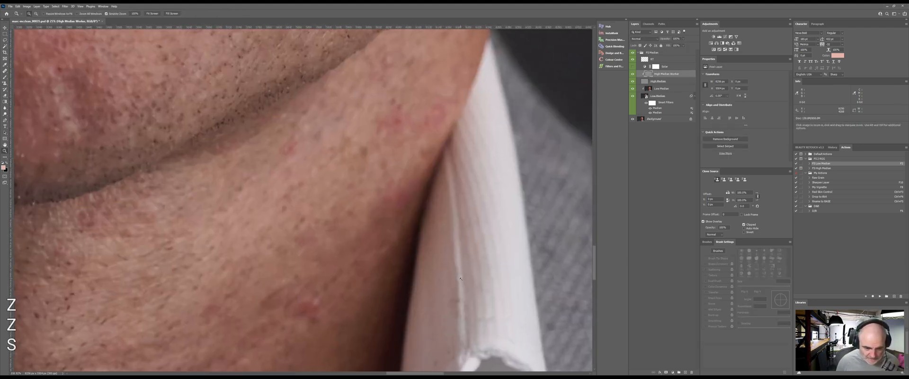
{"action": "key", "text": "space"}
{"action": "left_click_drag", "start_coordinate": [356, 312], "coordinate": [450, 193]}
{"action": "key", "text": "z"}
{"action": "left_click_drag", "start_coordinate": [450, 220], "coordinate": [414, 220]}
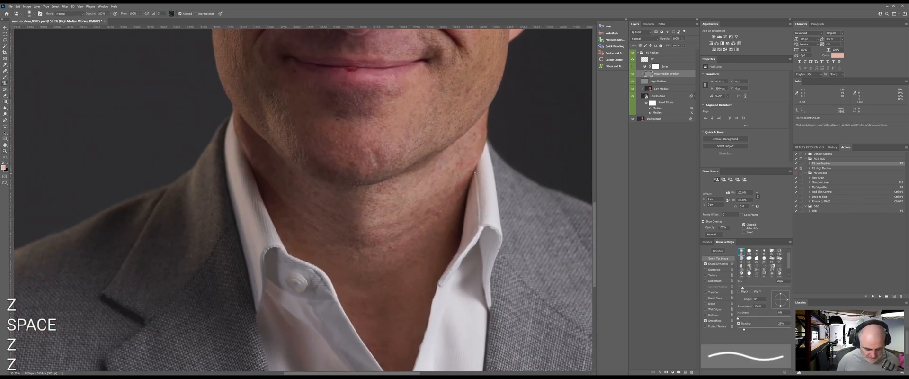
{"action": "key", "text": "s"}
{"action": "left_click", "coordinate": [445, 227], "text": "alt"}
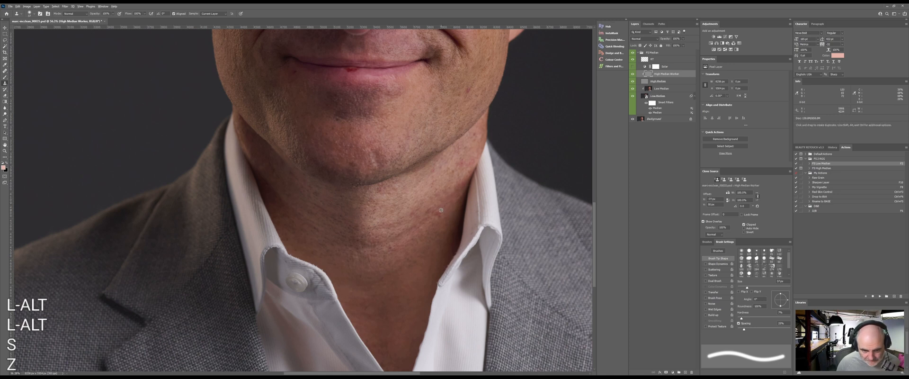
{"action": "left_click", "coordinate": [442, 231], "text": "alt"}
{"action": "left_click_drag", "start_coordinate": [439, 216], "coordinate": [440, 211]}
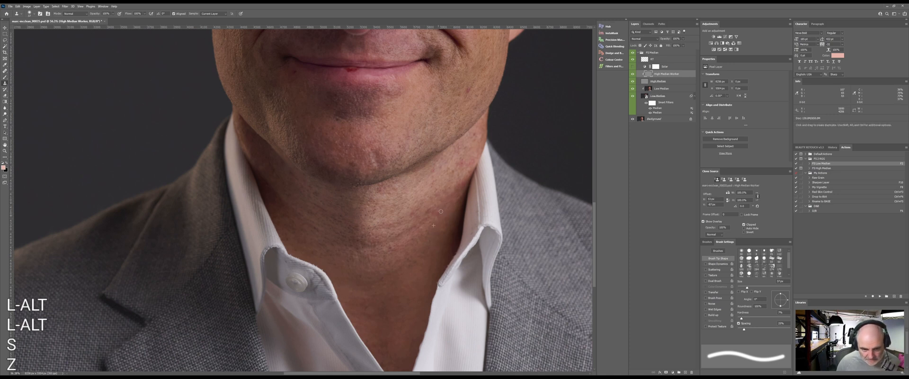
- Clone clean skin texture over the spots on the front of the neck and below the jawline
{"action": "left_click", "coordinate": [402, 252], "text": "alt"}
{"action": "mouse_move", "coordinate": [407, 191]}
{"action": "left_mouse_down"}
{"action": "mouse_move", "coordinate": [390, 223]}
{"action": "mouse_move", "coordinate": [415, 200]}
{"action": "left_mouse_up"}
{"action": "left_click", "coordinate": [368, 205], "text": "alt"}
{"action": "left_click", "coordinate": [408, 219], "text": "alt"}
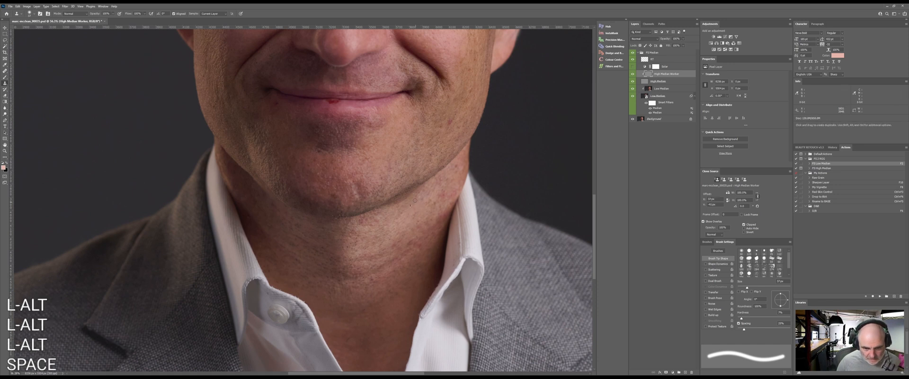
{"action": "left_click", "coordinate": [435, 203], "text": "alt"}
{"action": "left_click", "coordinate": [442, 194], "text": "alt"}
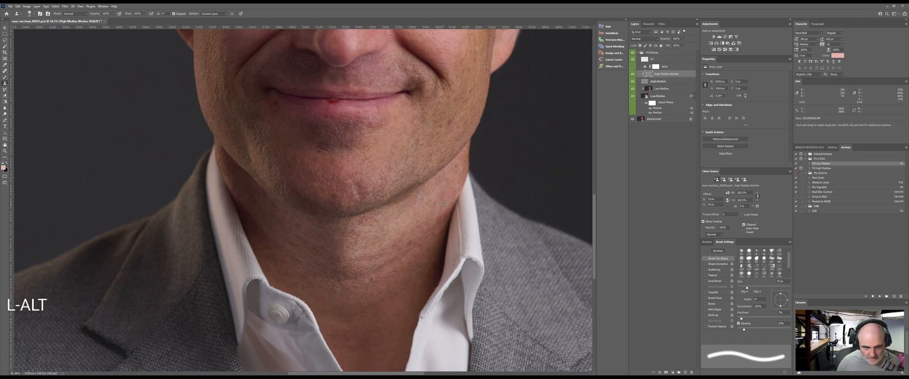
- Clone clean skin texture over the blemishes on the chin and around the mouth
{"action": "left_click_drag", "start_coordinate": [324, 137], "coordinate": [363, 226]}
{"action": "left_click", "coordinate": [371, 263], "text": "alt"}
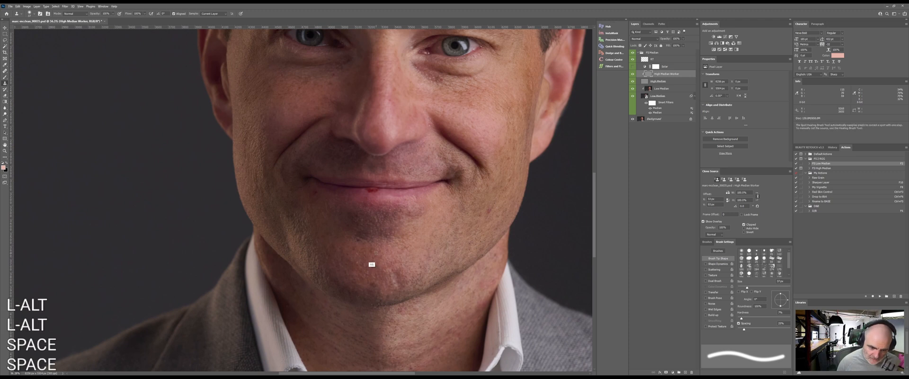
{"action": "left_click_drag", "start_coordinate": [369, 266], "coordinate": [324, 272]}
{"action": "left_click", "coordinate": [446, 214], "text": "alt"}
{"action": "mouse_move", "coordinate": [402, 195]}
{"action": "left_mouse_down"}
{"action": "mouse_move", "coordinate": [389, 240]}
{"action": "mouse_move", "coordinate": [375, 229]}
{"action": "mouse_move", "coordinate": [416, 320]}
{"action": "left_mouse_up"}
{"action": "left_click", "coordinate": [668, 211]}
{"action": "left_click_drag", "start_coordinate": [484, 57], "coordinate": [443, 119]}
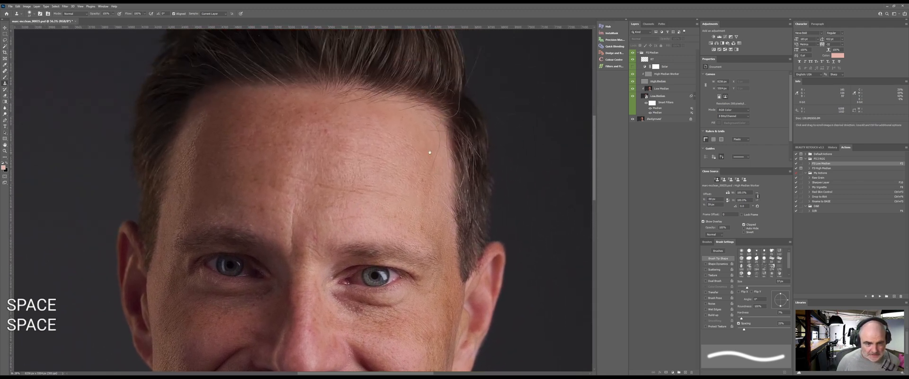
{"action": "key", "text": "s"}
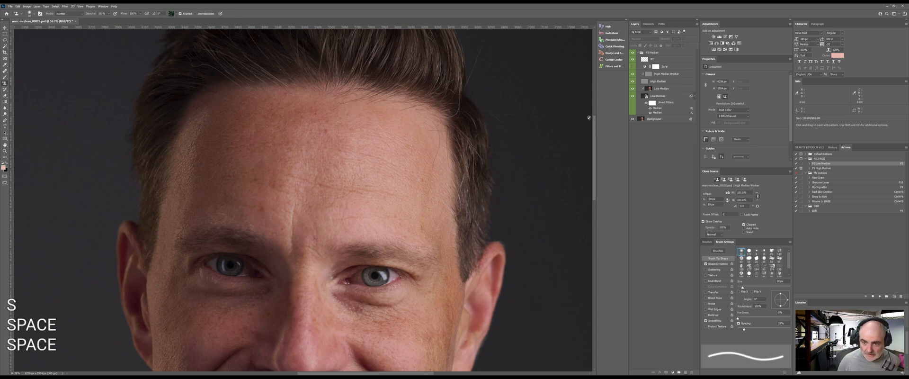
{"action": "left_click", "coordinate": [656, 75]}
{"action": "mouse_move", "coordinate": [440, 161]}
{"action": "left_mouse_down"}
{"action": "mouse_move", "coordinate": [460, 145]}
{"action": "mouse_move", "coordinate": [444, 152]}
{"action": "left_mouse_up"}
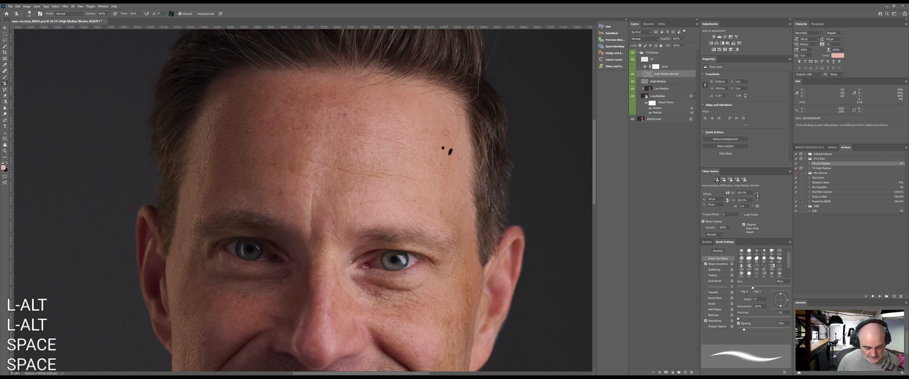
{"action": "key", "text": "ctrl+z"}
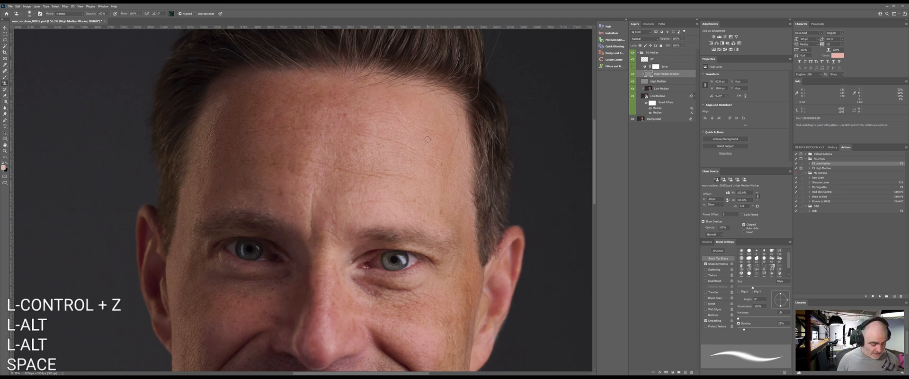
{"action": "key", "text": "s"}
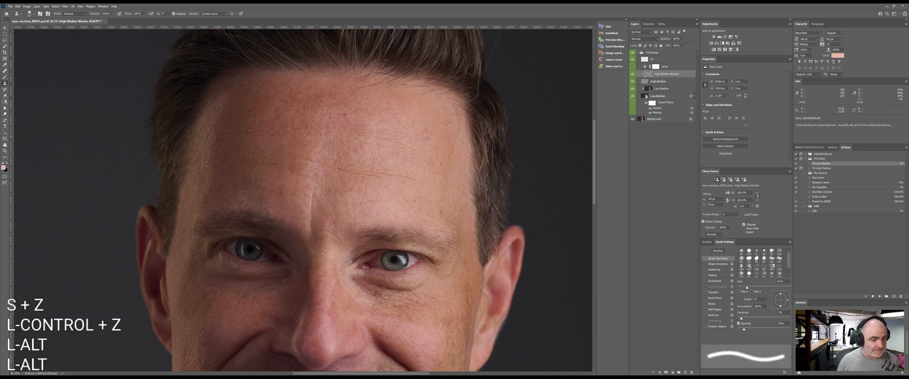
{"action": "key", "text": "s"}
{"action": "key", "text": "ctrl+z"}
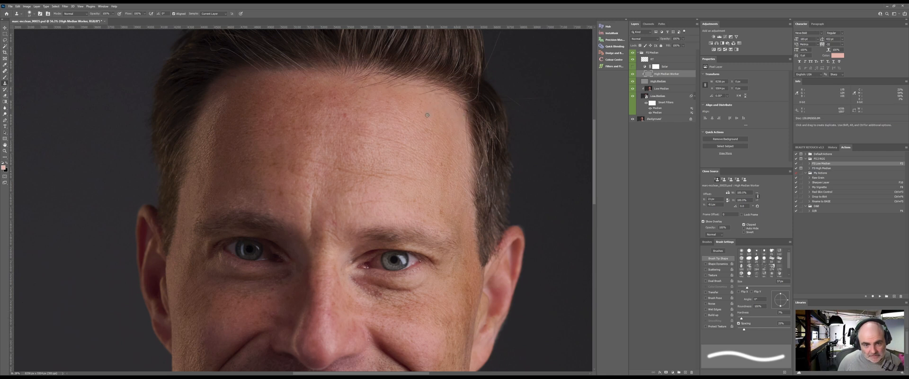
- Clone clean skin texture on the High Median Worker layer over the small spots in the upper middle of the forehead
{"action": "left_click", "coordinate": [359, 120], "text": "alt"}
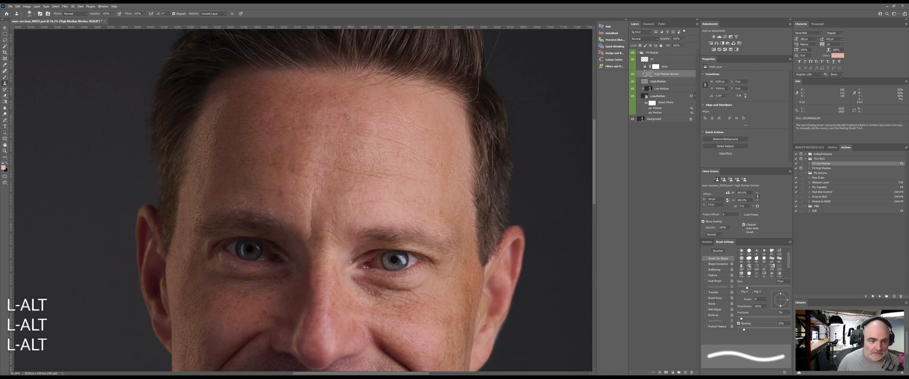
{"action": "left_click", "coordinate": [345, 115]}
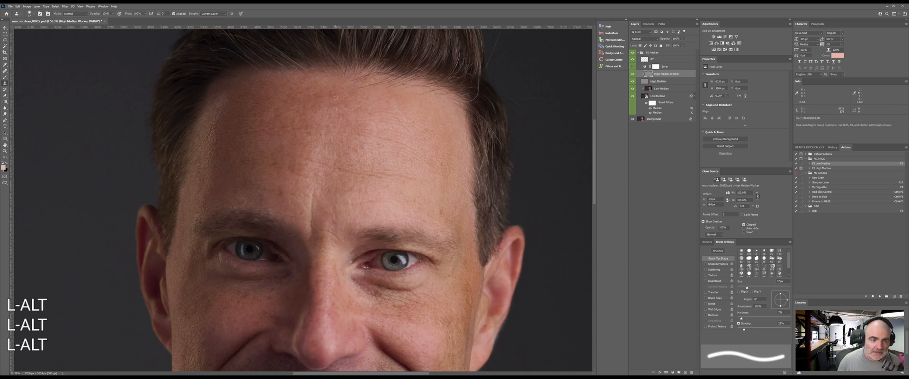
{"action": "left_click", "coordinate": [293, 106], "text": "alt"}
{"action": "left_click", "coordinate": [306, 103]}
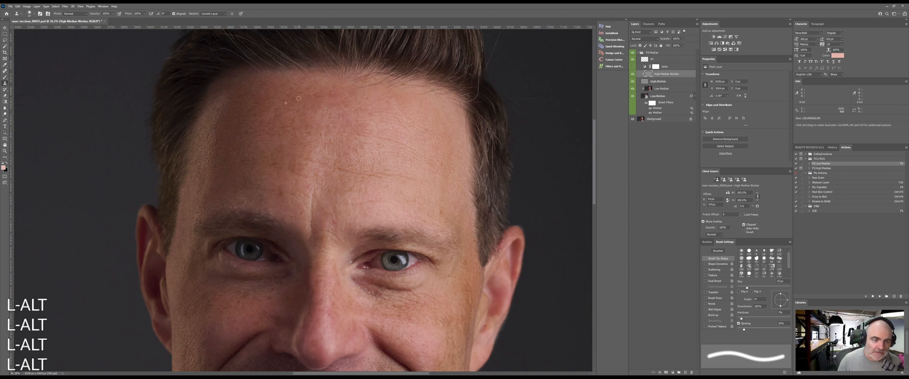
{"action": "left_click", "coordinate": [353, 110], "text": "alt"}
{"action": "left_click_drag", "start_coordinate": [354, 94], "coordinate": [358, 85]}
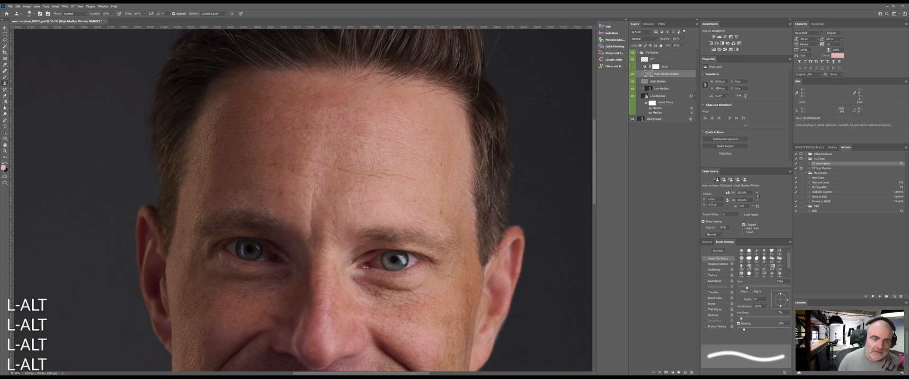
- Clone out the remaining spots just below the hairline and across to the right side of the upper forehead
{"action": "left_click", "coordinate": [319, 116], "text": "alt"}
{"action": "left_click_drag", "start_coordinate": [335, 99], "coordinate": [333, 90]}
{"action": "left_click", "coordinate": [318, 98]}
{"action": "left_click", "coordinate": [385, 116], "text": "alt"}
{"action": "left_click", "coordinate": [357, 108]}
{"action": "left_click", "coordinate": [439, 113], "text": "alt"}
{"action": "left_click", "coordinate": [425, 116]}
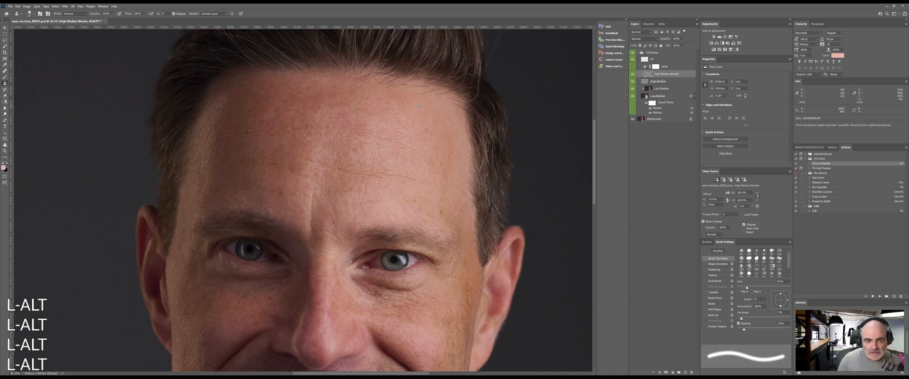
- Cover the short horizontal crease at the centre of the forehead with cloned skin texture, using a larger brush
{"action": "mouse_move", "coordinate": [340, 158]}
{"action": "left_mouse_down"}
{"action": "mouse_move", "coordinate": [392, 160]}
{"action": "mouse_move", "coordinate": [392, 171]}
{"action": "mouse_move", "coordinate": [335, 155]}
{"action": "mouse_move", "coordinate": [339, 193]}
{"action": "left_mouse_up"}
{"action": "left_click", "coordinate": [340, 154], "text": "alt"}
{"action": "left_click", "coordinate": [327, 173], "text": "alt"}
{"action": "left_click", "coordinate": [332, 153], "text": "alt"}
{"action": "left_click", "coordinate": [341, 154], "text": "alt"}
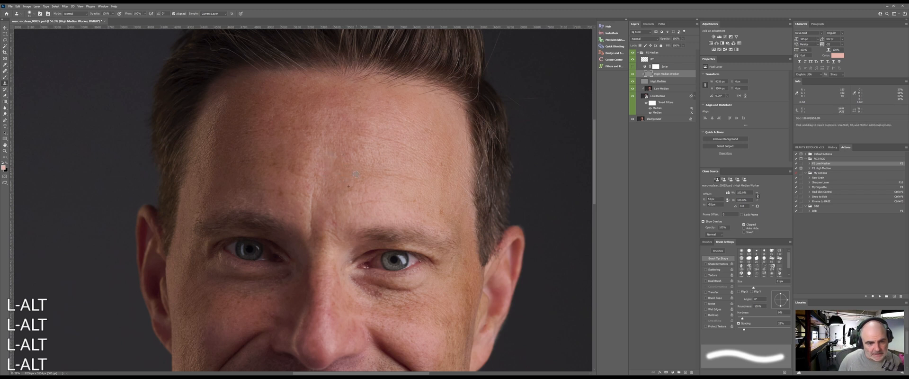
- Clone smooth skin texture over the fine lines on the right-hand middle part of the forehead
{"action": "left_click", "coordinate": [385, 178], "text": "alt"}
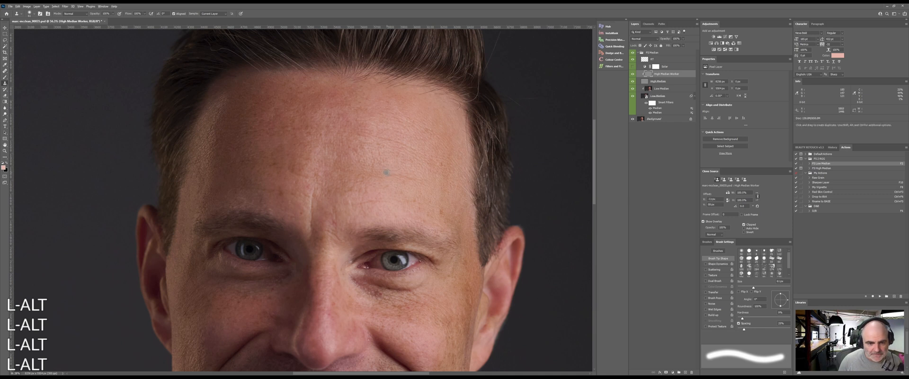
{"action": "mouse_move", "coordinate": [389, 167]}
{"action": "left_mouse_down"}
{"action": "mouse_move", "coordinate": [382, 169]}
{"action": "mouse_move", "coordinate": [407, 177]}
{"action": "left_mouse_up"}
{"action": "left_click", "coordinate": [403, 168], "text": "alt"}
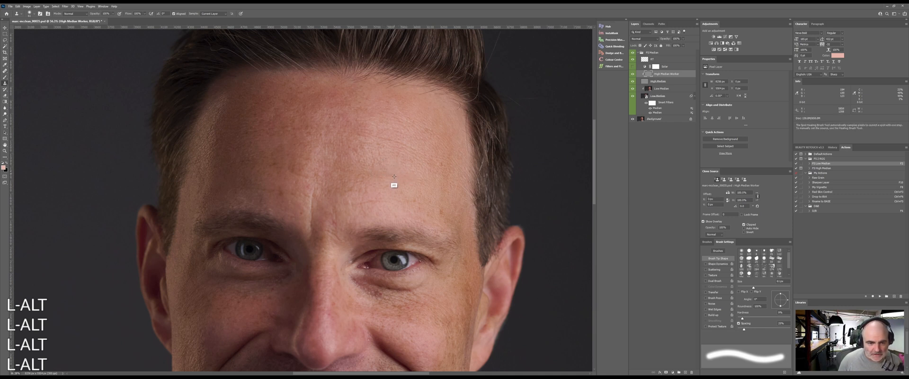
{"action": "left_click", "coordinate": [393, 200], "text": "alt"}
{"action": "left_click", "coordinate": [389, 197], "text": "alt"}
{"action": "left_click", "coordinate": [384, 187]}
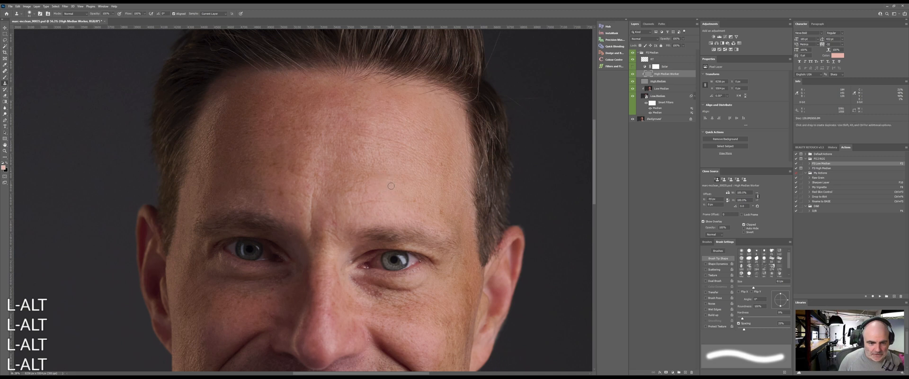
- Clone clean texture over the fine lines above the right-hand eyebrow, working inward to the middle of the forehead
{"action": "left_click", "coordinate": [407, 203], "text": "alt"}
{"action": "left_click_drag", "start_coordinate": [391, 203], "coordinate": [401, 191]}
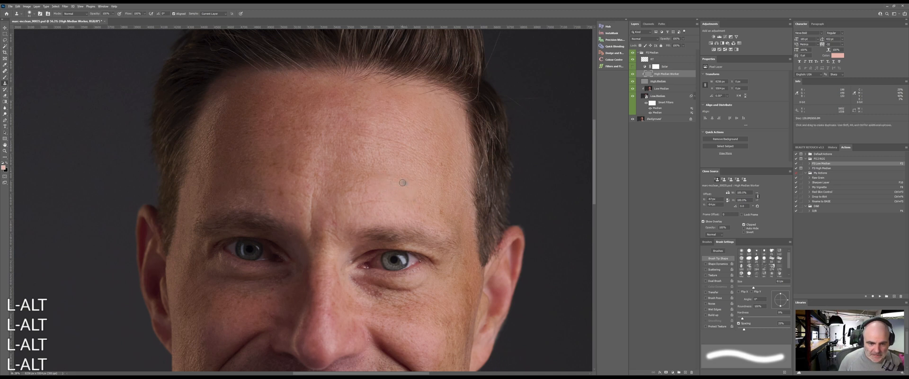
{"action": "left_click", "coordinate": [415, 203], "text": "alt"}
{"action": "left_click", "coordinate": [394, 200]}
{"action": "left_click", "coordinate": [385, 188], "text": "alt"}
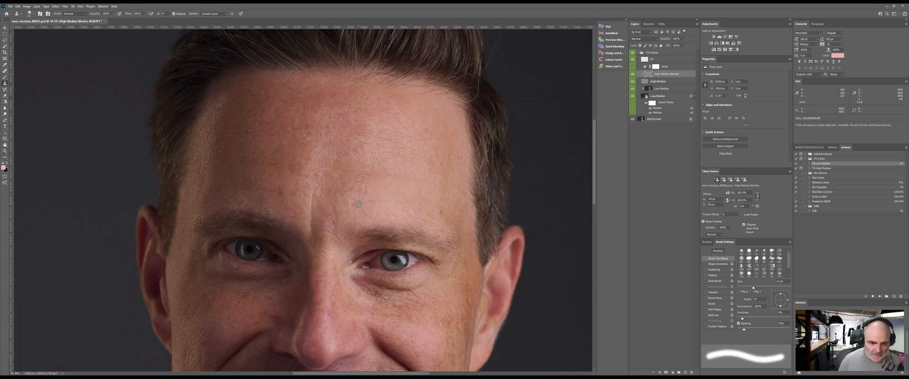
{"action": "left_click", "coordinate": [371, 193], "text": "alt"}
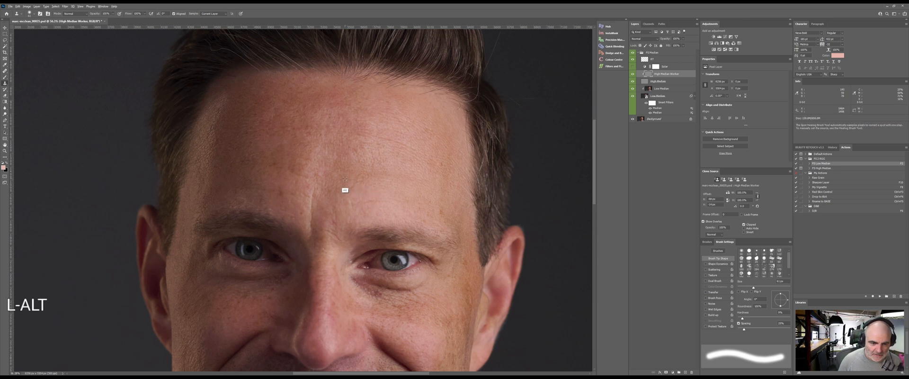
{"action": "left_click", "coordinate": [350, 188], "text": "alt"}
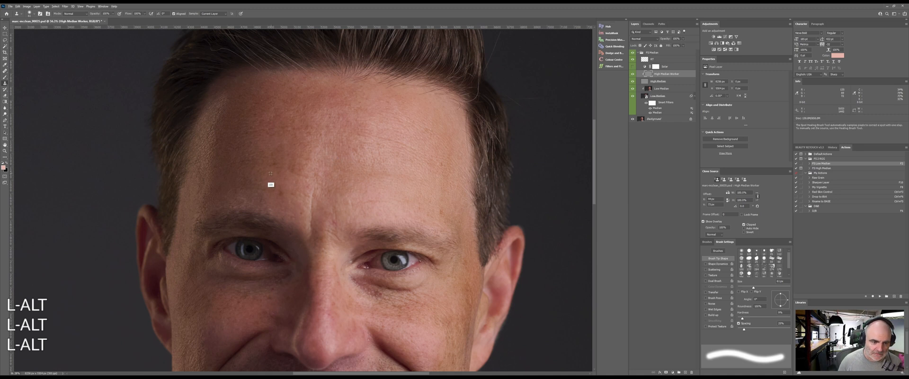
- Clone clean skin texture over the marks above the brows and on the left side of the forehead
{"action": "left_click", "coordinate": [281, 188], "text": "alt"}
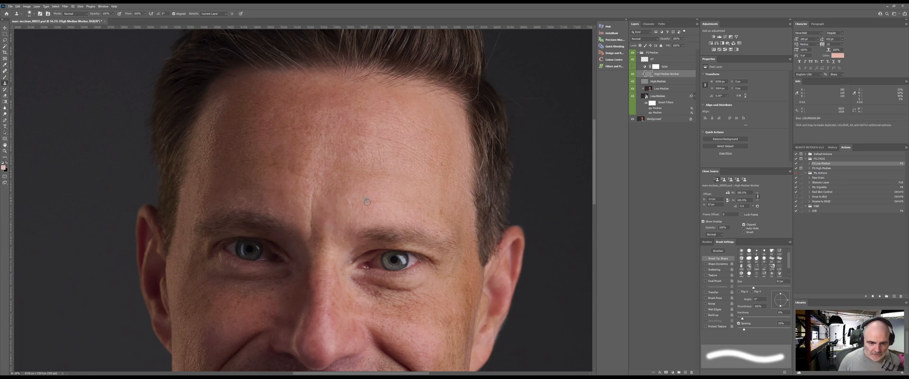
{"action": "left_click", "coordinate": [347, 207], "text": "alt"}
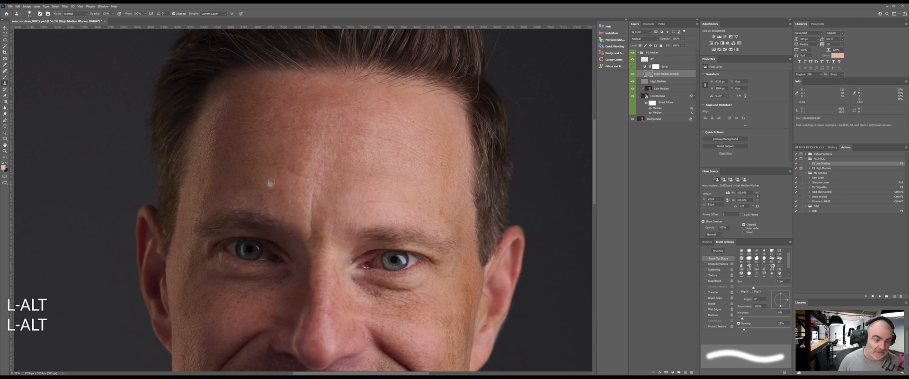
{"action": "left_click", "coordinate": [250, 164], "text": "alt"}
{"action": "left_click", "coordinate": [215, 179]}
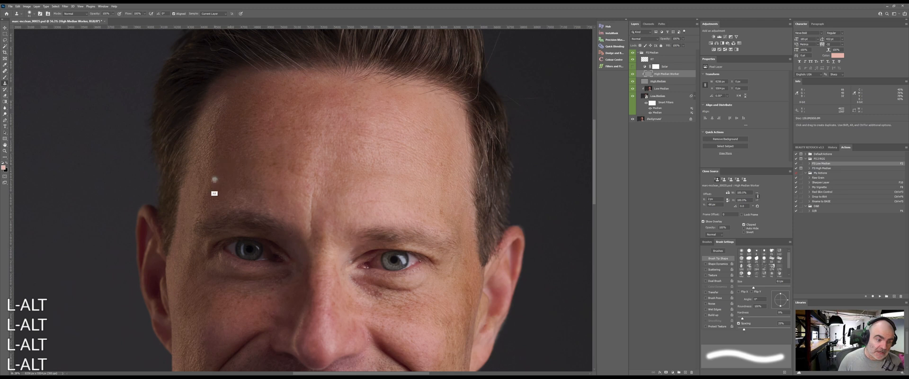
- Clone clean skin texture over the marks near the left-hand temple and across the upper left-hand part of the forehead
{"action": "left_click", "coordinate": [220, 201], "text": "alt"}
{"action": "left_click", "coordinate": [210, 185]}
{"action": "left_click", "coordinate": [249, 150], "text": "alt"}
{"action": "left_click_drag", "start_coordinate": [235, 137], "coordinate": [252, 135]}
{"action": "left_click", "coordinate": [259, 132], "text": "alt"}
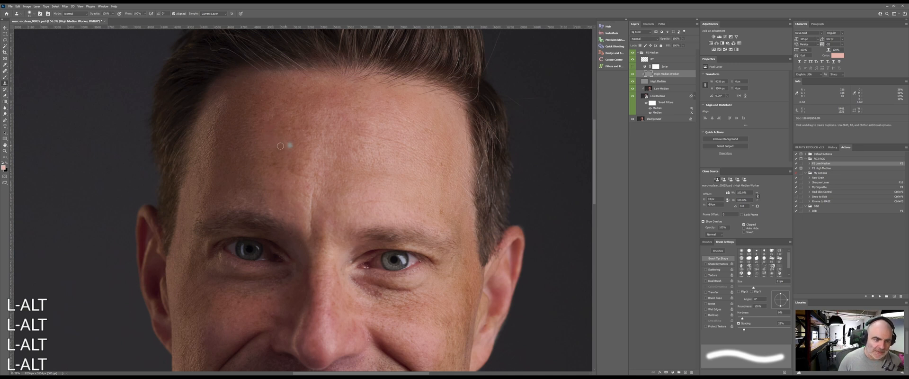
- Cover the small blemishes along the outer left-hand side of the forehead, below the hairline, with sampled skin texture
{"action": "left_click", "coordinate": [234, 134], "text": "alt"}
{"action": "left_click", "coordinate": [231, 147]}
{"action": "left_click", "coordinate": [231, 148]}
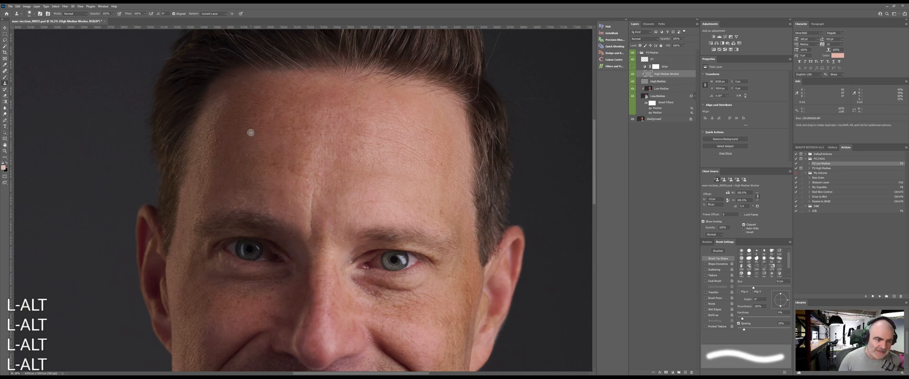
{"action": "left_click", "coordinate": [226, 137], "text": "alt"}
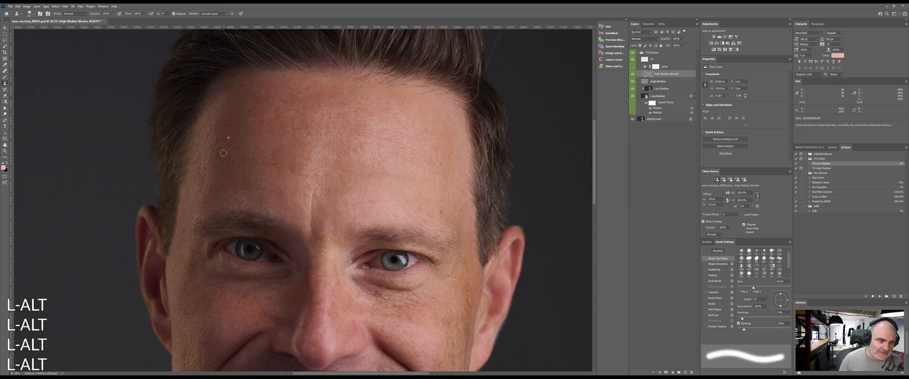
{"action": "left_click", "coordinate": [222, 153]}
{"action": "left_click", "coordinate": [257, 104], "text": "alt"}
{"action": "left_click", "coordinate": [254, 116]}
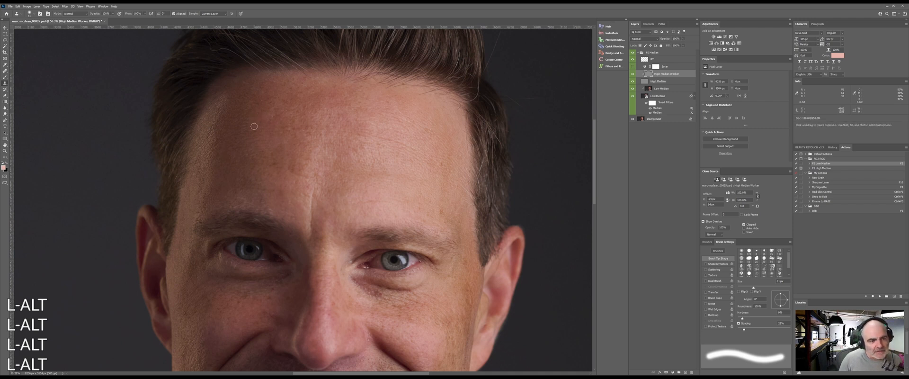
- Clone smooth skin texture over the spots and uneven patches on the left-hand middle part of the forehead
{"action": "left_click", "coordinate": [293, 141], "text": "alt"}
{"action": "left_click", "coordinate": [288, 128]}
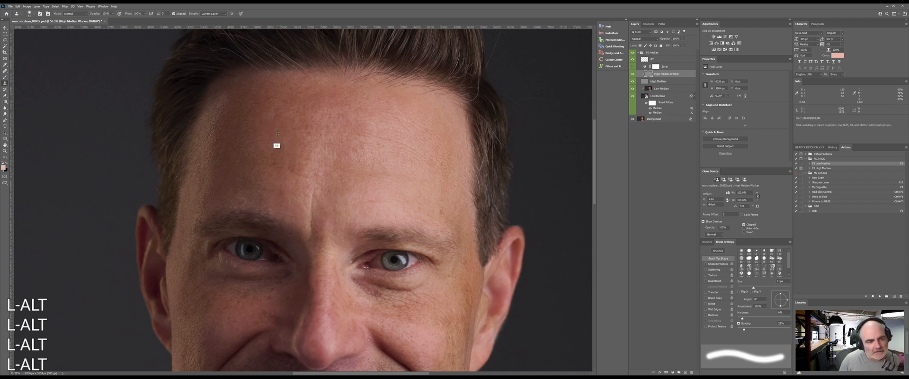
{"action": "left_click", "coordinate": [277, 133], "text": "alt"}
{"action": "left_click", "coordinate": [281, 143]}
{"action": "left_click", "coordinate": [275, 164]}
{"action": "left_click_drag", "start_coordinate": [275, 164], "coordinate": [273, 151]}
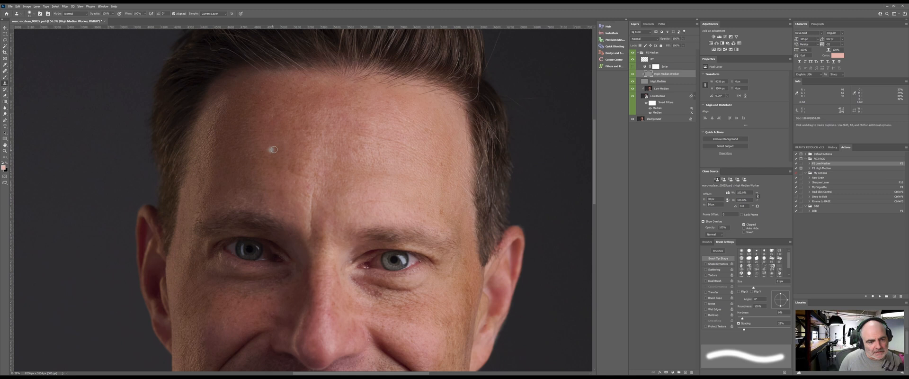
- Clone clean texture over the marks at the centre of the forehead, just left of the vertical frown line
{"action": "left_click", "coordinate": [313, 174], "text": "alt"}
{"action": "mouse_move", "coordinate": [292, 177]}
{"action": "left_mouse_down"}
{"action": "mouse_move", "coordinate": [288, 170]}
{"action": "mouse_move", "coordinate": [308, 163]}
{"action": "left_mouse_up"}
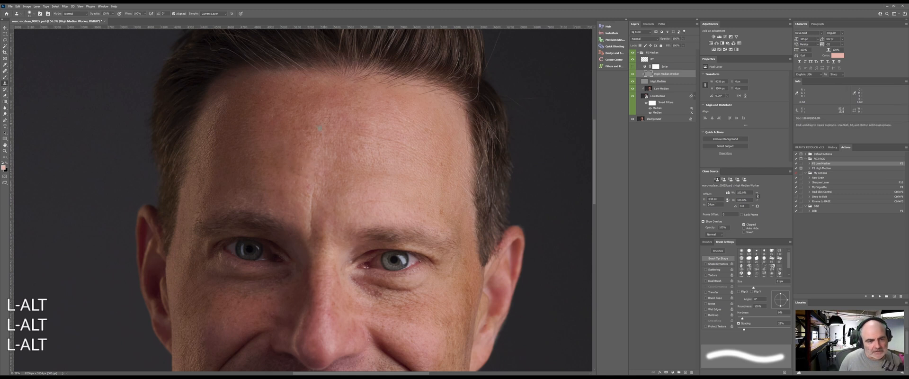
{"action": "left_click", "coordinate": [323, 145], "text": "alt"}
{"action": "left_click", "coordinate": [300, 154]}
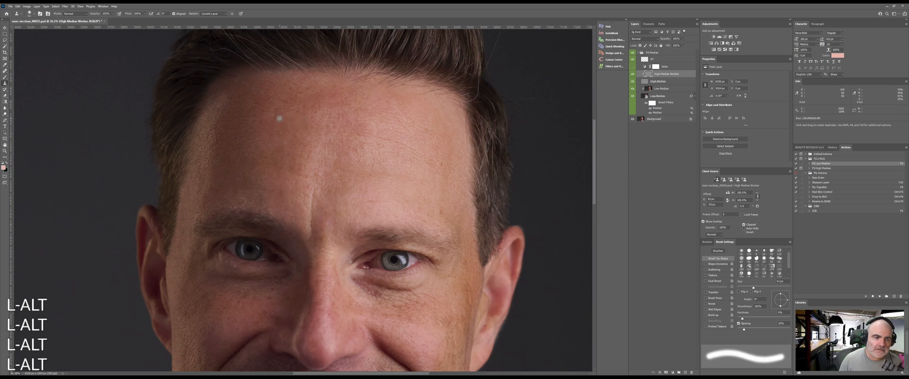
- Clone clean skin texture over the fine horizontal lines across the upper middle of the forehead
{"action": "mouse_move", "coordinate": [279, 118]}
{"action": "left_mouse_down"}
{"action": "mouse_move", "coordinate": [287, 107]}
{"action": "mouse_move", "coordinate": [312, 112]}
{"action": "left_mouse_up"}
{"action": "left_click", "coordinate": [283, 98], "text": "alt"}
{"action": "left_click", "coordinate": [278, 104], "text": "alt"}
{"action": "left_click", "coordinate": [330, 120], "text": "alt"}
{"action": "left_click", "coordinate": [341, 118]}
- Cover the small spots just below the hairline at the upper centre of the forehead, reducing the clone brush size
{"action": "left_click", "coordinate": [312, 95], "text": "alt"}
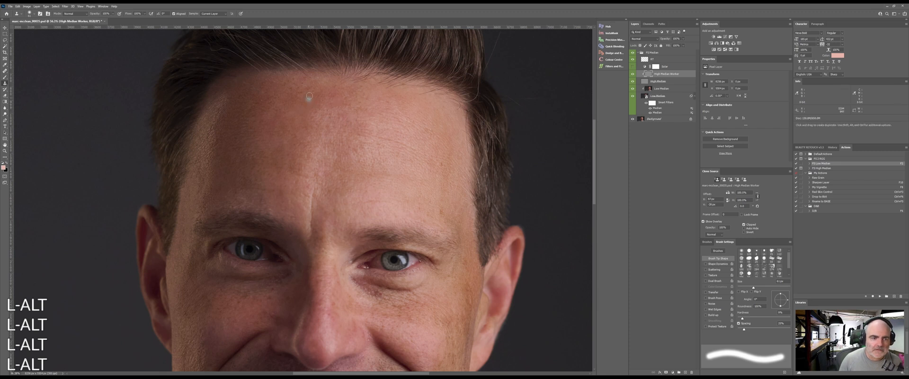
{"action": "left_click", "coordinate": [299, 92]}
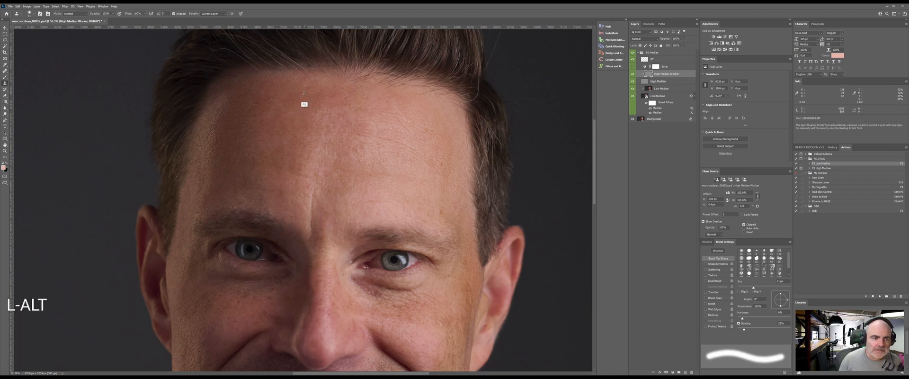
{"action": "right_click", "coordinate": [299, 96], "text": "alt"}
{"action": "left_click", "coordinate": [295, 99], "text": "alt"}
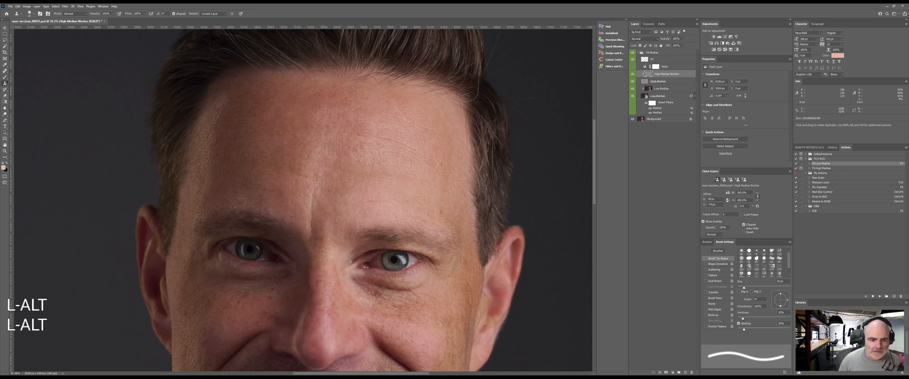
- Adjust the clone brush size and clone skin texture over the small marks above the right-hand eyebrow
{"action": "left_click_drag", "start_coordinate": [259, 107], "coordinate": [332, 66]}
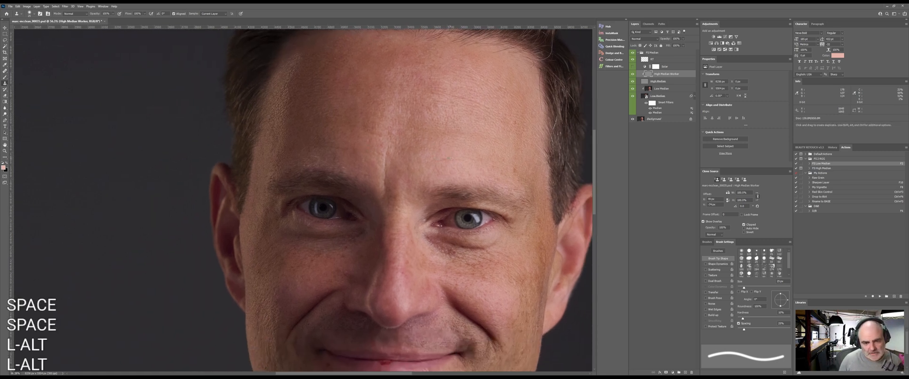
{"action": "right_click", "coordinate": [445, 164], "text": "alt"}
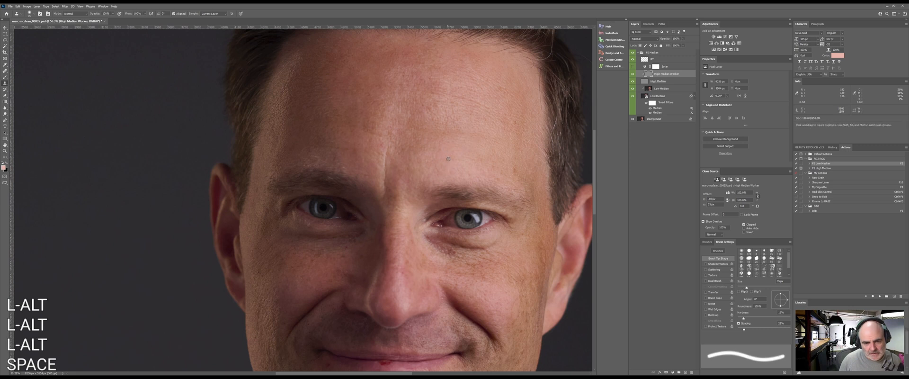
{"action": "key", "text": "alt"}
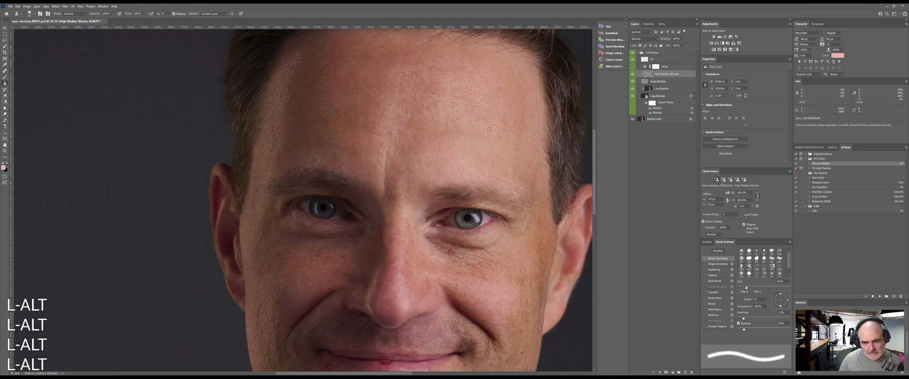
- Clone clean skin texture over the blemishes along the outer edge of the left-hand cheek
{"action": "left_click_drag", "start_coordinate": [488, 129], "coordinate": [397, 80]}
{"action": "left_click_drag", "start_coordinate": [364, 223], "coordinate": [385, 209]}
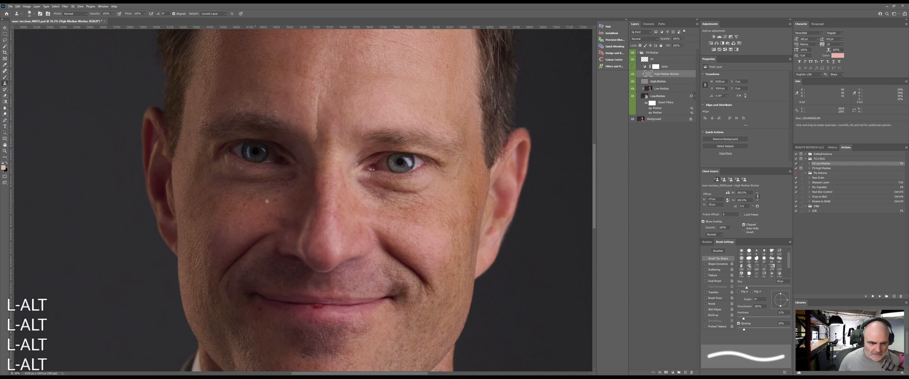
{"action": "left_click_drag", "start_coordinate": [254, 210], "coordinate": [332, 192]}
{"action": "left_click", "coordinate": [268, 214], "text": "alt"}
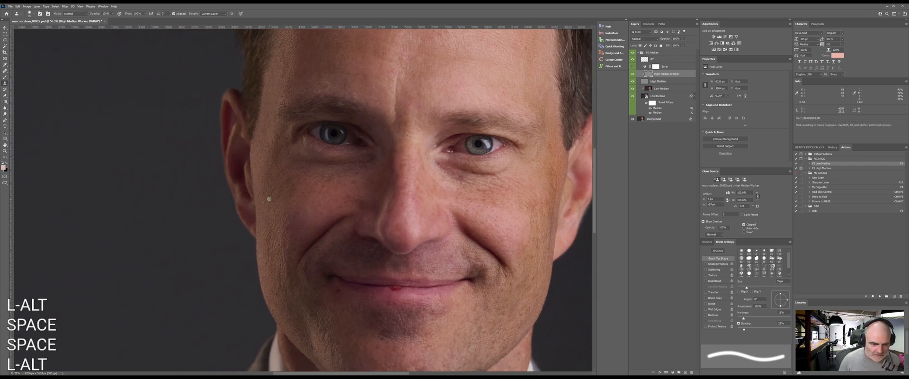
{"action": "left_click", "coordinate": [267, 230], "text": "alt"}
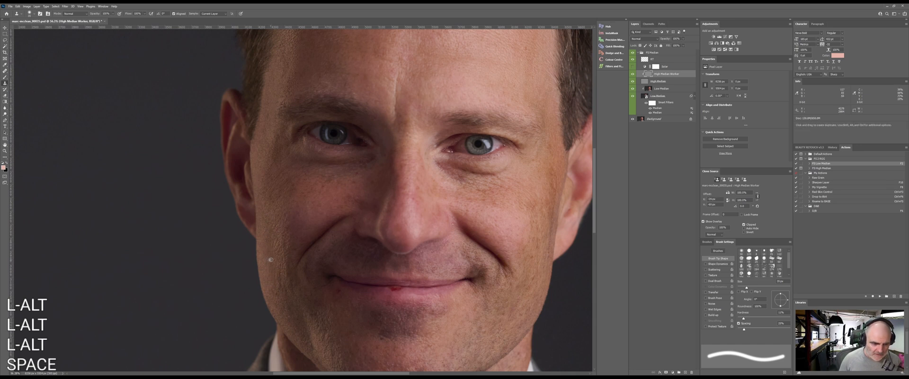
- Cover the marks beside the left-hand corner of the mouth and on the left-hand jaw with cloned skin texture
{"action": "mouse_move", "coordinate": [298, 182]}
{"action": "left_mouse_down"}
{"action": "mouse_move", "coordinate": [305, 140]}
{"action": "mouse_move", "coordinate": [298, 198]}
{"action": "left_mouse_up"}
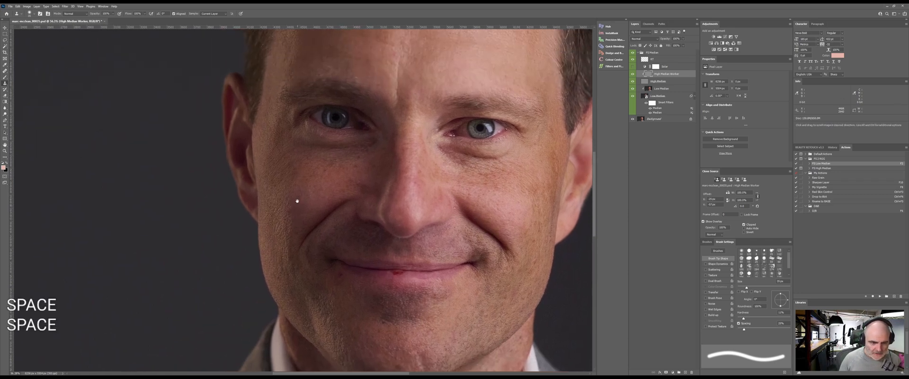
{"action": "left_click_drag", "start_coordinate": [287, 278], "coordinate": [271, 151]}
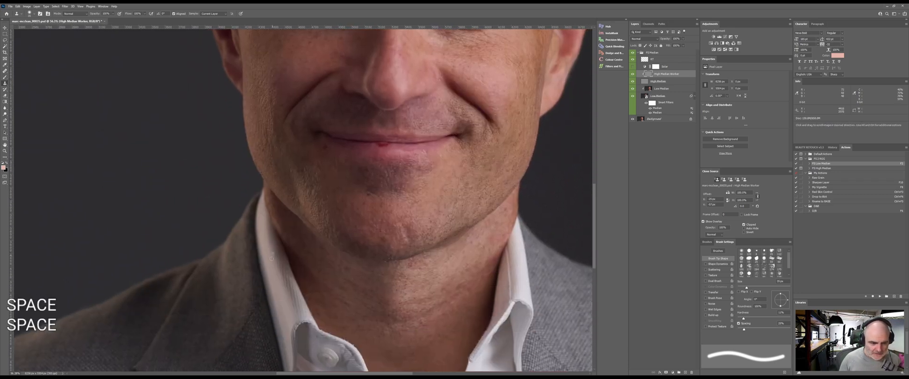
{"action": "left_click_drag", "start_coordinate": [297, 107], "coordinate": [261, 215]}
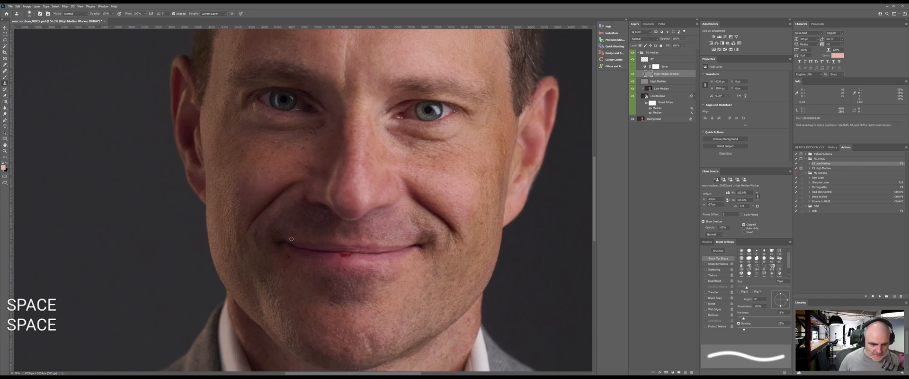
{"action": "left_click", "coordinate": [294, 267], "text": "alt"}
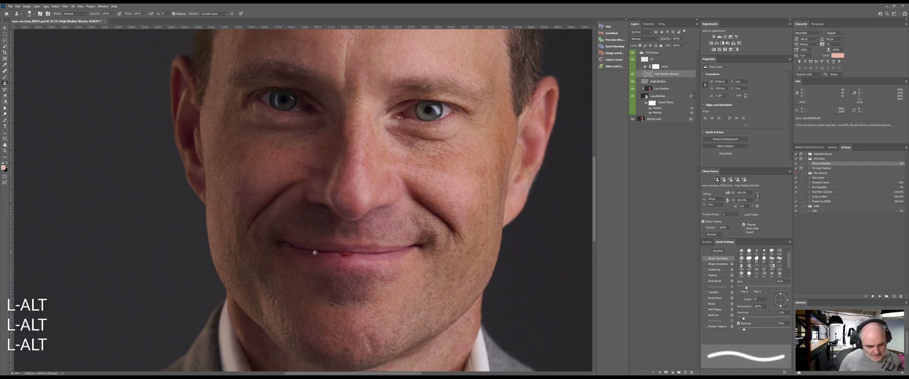
{"action": "left_click", "coordinate": [267, 280], "text": "alt"}
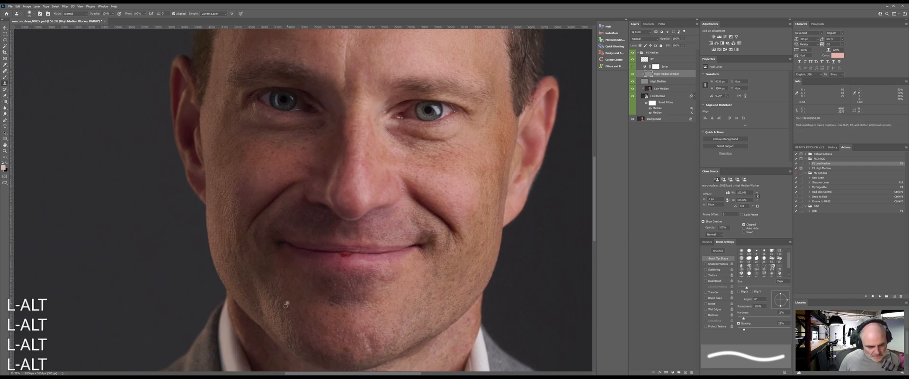
{"action": "left_click", "coordinate": [269, 286], "text": "alt"}
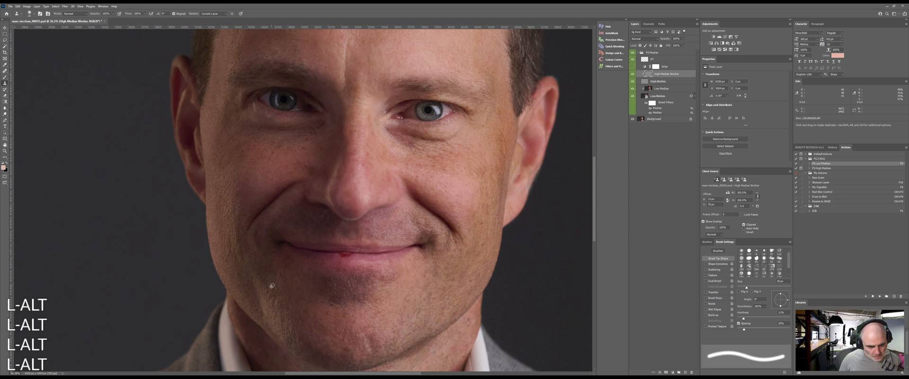
- Clone clean texture over the spots on the upper chin, below the left-hand half of the lower lip
{"action": "left_click", "coordinate": [320, 306], "text": "alt"}
{"action": "left_click", "coordinate": [329, 305]}
{"action": "left_click", "coordinate": [316, 288], "text": "alt"}
{"action": "left_click", "coordinate": [322, 292]}
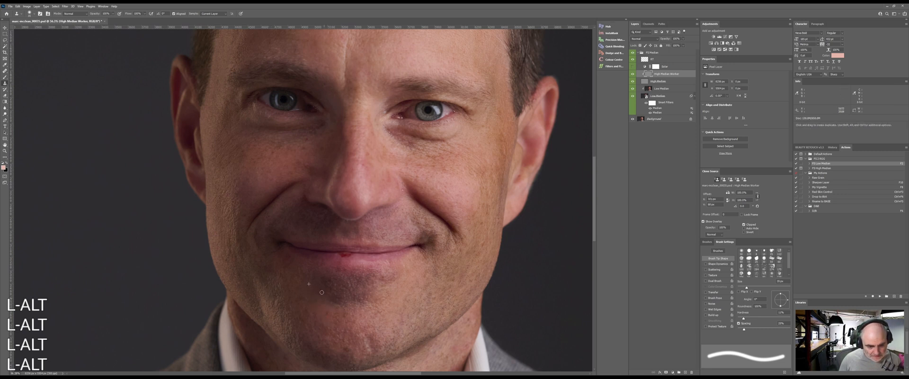
- Clone matching texture over the small flaws along the lower edge of the bottom lip
{"action": "left_click", "coordinate": [343, 264], "text": "alt"}
{"action": "left_click", "coordinate": [360, 263]}
{"action": "left_click", "coordinate": [347, 269], "text": "alt"}
{"action": "left_click", "coordinate": [337, 269]}
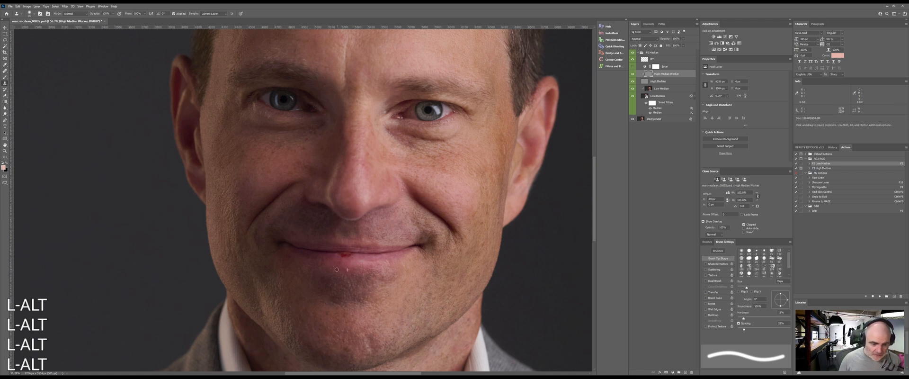
- Cover the bumps and spots at the bottom of the chin with cloned skin texture
{"action": "left_click", "coordinate": [333, 322], "text": "alt"}
{"action": "left_click", "coordinate": [339, 338]}
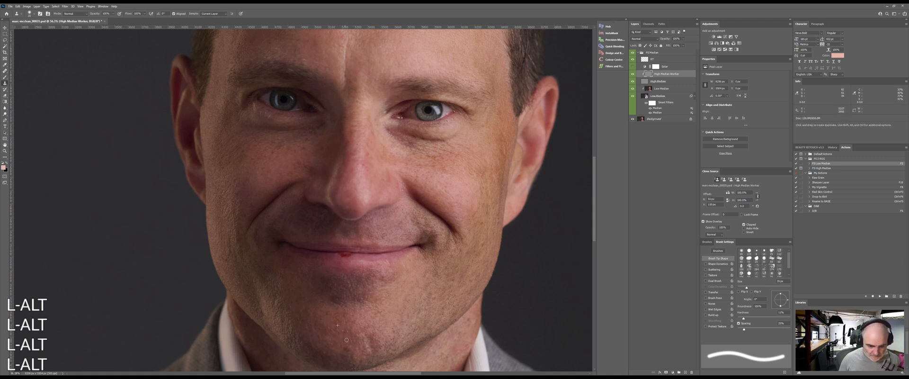
{"action": "left_click", "coordinate": [332, 328], "text": "alt"}
{"action": "left_click", "coordinate": [348, 334], "text": "alt"}
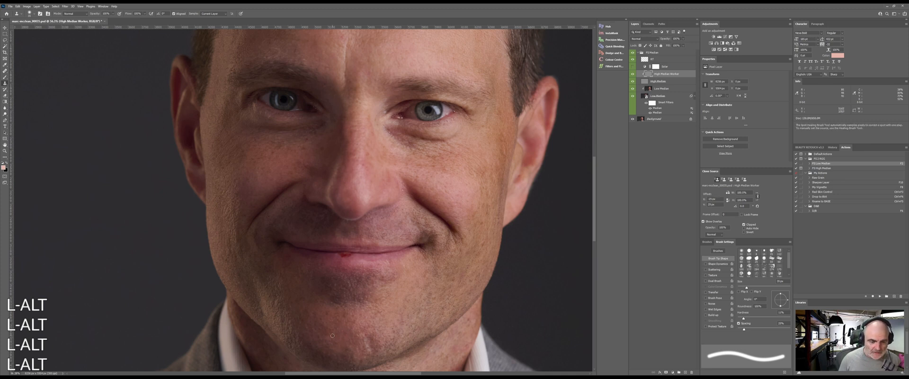
- Clone clean lip texture from just below the red sore on the bottom lip over its rough surface
{"action": "left_click", "coordinate": [344, 257]}
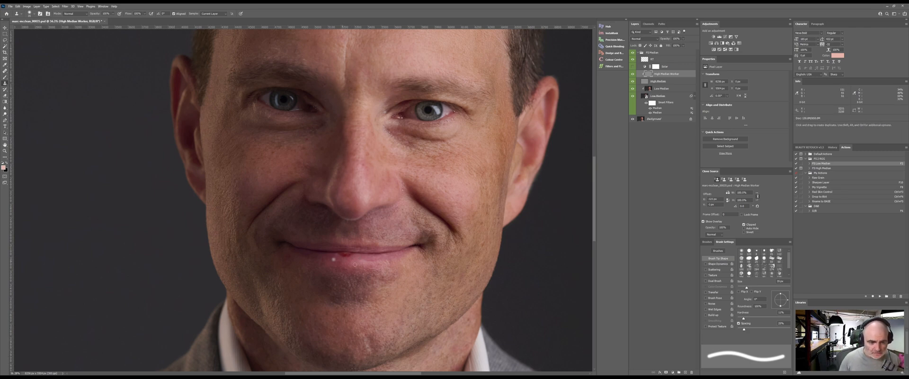
{"action": "key", "text": "z"}
{"action": "left_click_drag", "start_coordinate": [346, 259], "coordinate": [363, 239]}
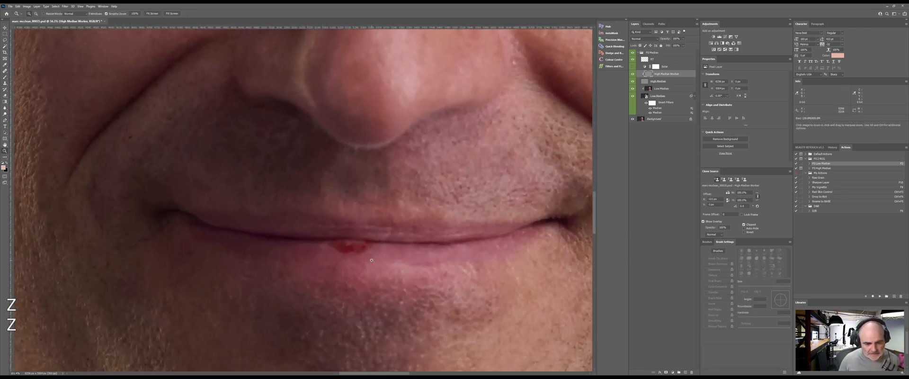
{"action": "left_click", "coordinate": [334, 259], "text": "alt"}
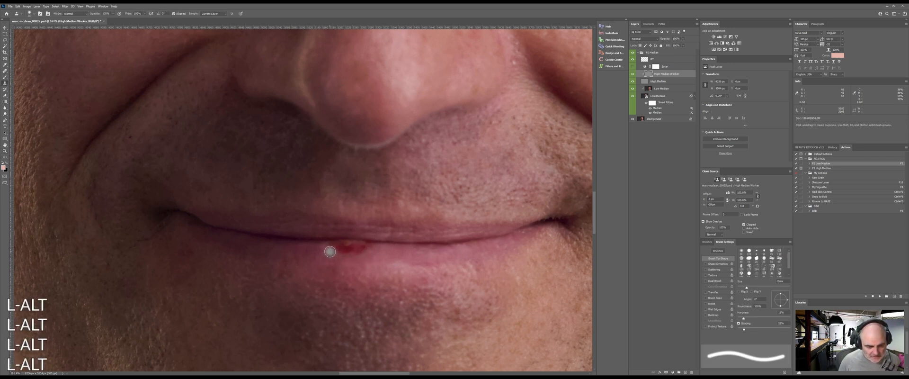
{"action": "left_click", "coordinate": [340, 251]}
{"action": "mouse_move", "coordinate": [355, 251]}
{"action": "left_mouse_down"}
{"action": "mouse_move", "coordinate": [330, 249]}
{"action": "mouse_move", "coordinate": [355, 246]}
{"action": "left_mouse_up"}
{"action": "left_click", "coordinate": [329, 247]}
- Clone clean lip texture from both sides of the red sore on the bottom lip over its surface and upper edge
{"action": "left_click", "coordinate": [319, 250], "text": "alt"}
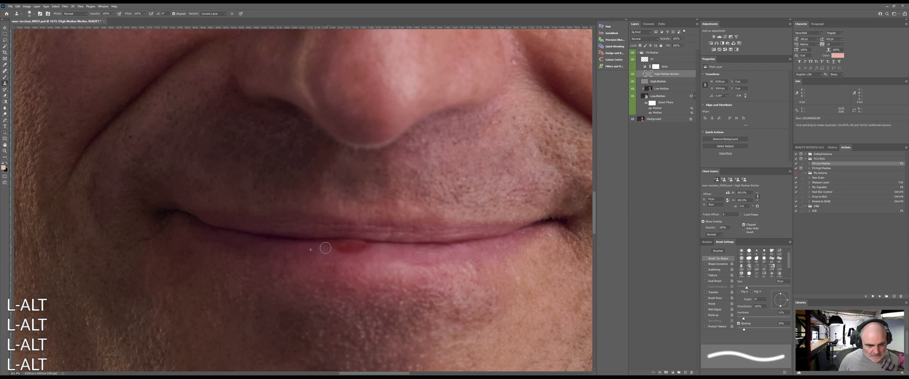
{"action": "left_click", "coordinate": [353, 247]}
{"action": "left_click", "coordinate": [379, 247], "text": "alt"}
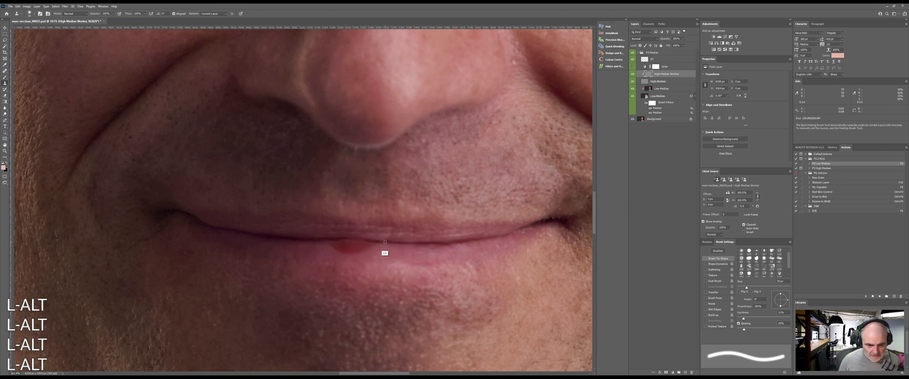
{"action": "left_click", "coordinate": [385, 242], "text": "alt"}
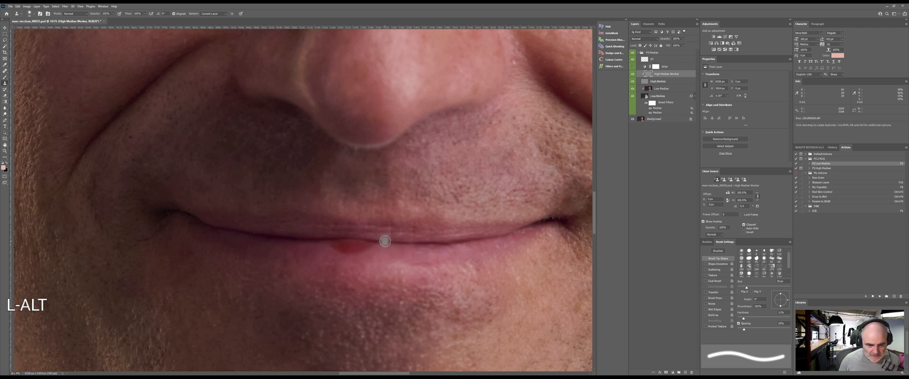
{"action": "left_click_drag", "start_coordinate": [357, 239], "coordinate": [356, 240]}
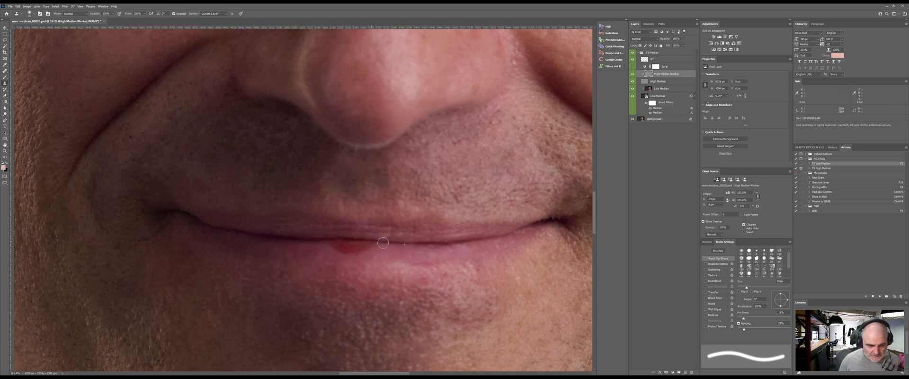
- Clone matching texture from beside the sore along the dark line between the lips, directly above the red patch
{"action": "left_click", "coordinate": [312, 245], "text": "alt"}
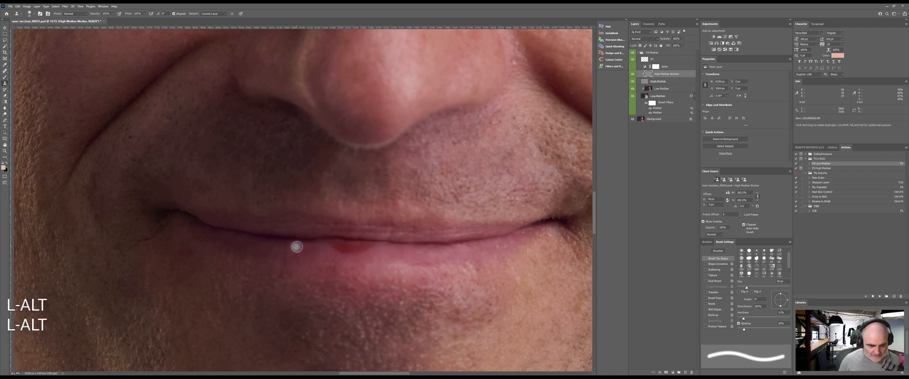
{"action": "left_click", "coordinate": [306, 240], "text": "alt"}
{"action": "left_click", "coordinate": [324, 238], "text": "alt"}
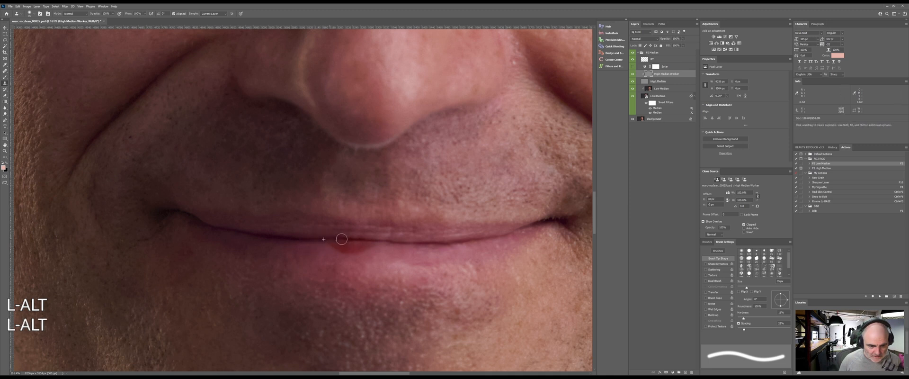
{"action": "left_click", "coordinate": [353, 238]}
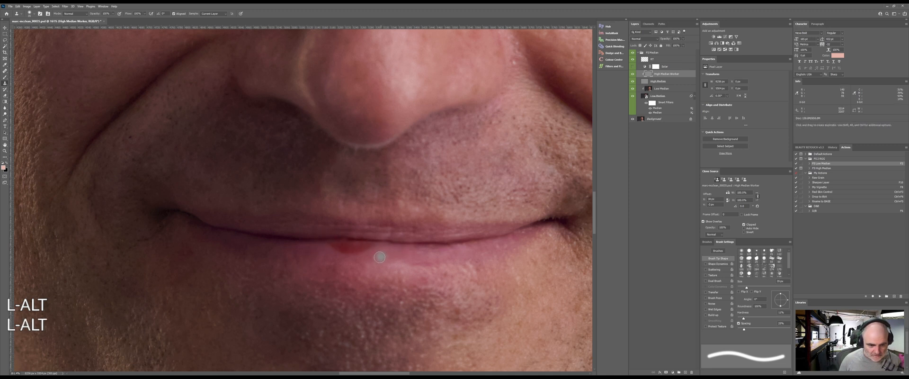
{"action": "left_click", "coordinate": [353, 239], "text": "alt"}
{"action": "left_click", "coordinate": [347, 239]}
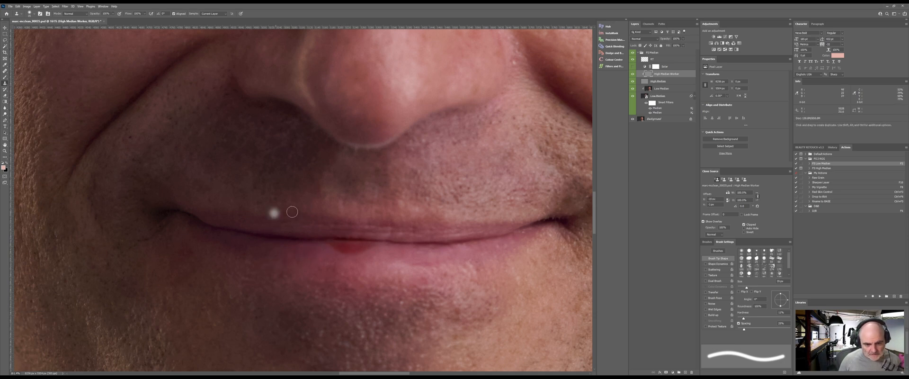
- Blend the red patch on the bottom lip into the surrounding pink with the Mixer Brush on the Low Median layer
{"action": "key", "text": "z"}
{"action": "left_click_drag", "start_coordinate": [359, 257], "coordinate": [425, 254]}
{"action": "left_click", "coordinate": [648, 89]}
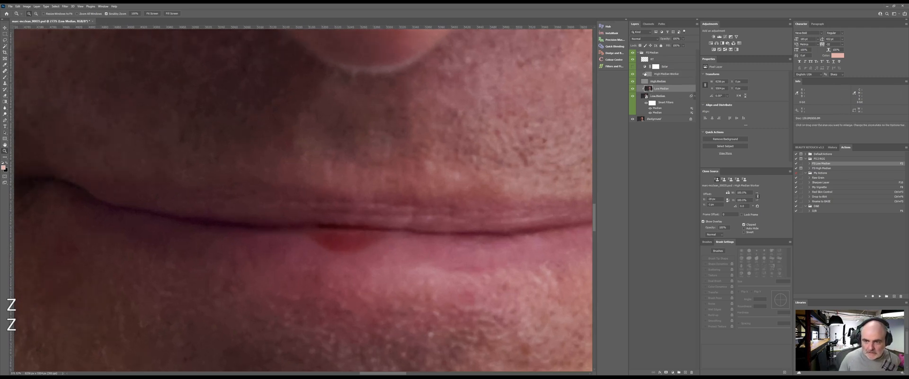
{"action": "key", "text": "w"}
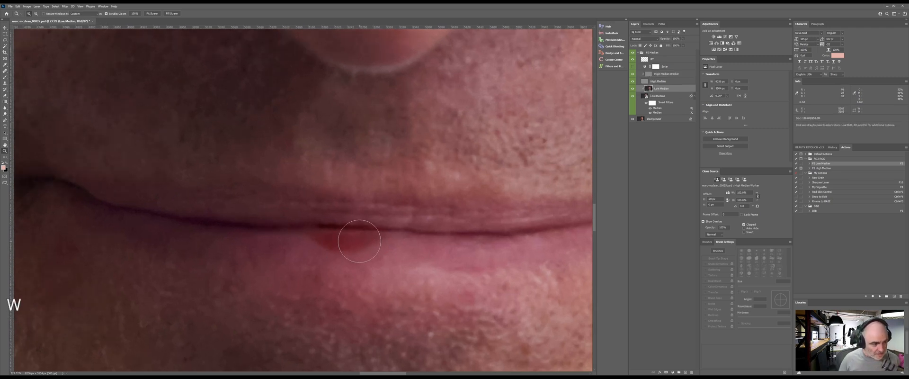
{"action": "mouse_move", "coordinate": [330, 248]}
{"action": "left_mouse_down"}
{"action": "mouse_move", "coordinate": [310, 243]}
{"action": "mouse_move", "coordinate": [363, 252]}
{"action": "mouse_move", "coordinate": [344, 247]}
{"action": "mouse_move", "coordinate": [393, 242]}
{"action": "mouse_move", "coordinate": [299, 240]}
{"action": "mouse_move", "coordinate": [350, 239]}
{"action": "left_mouse_up"}
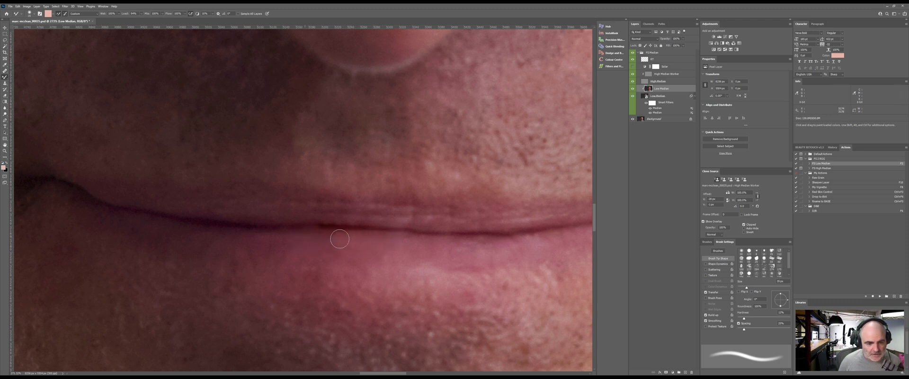
{"action": "mouse_move", "coordinate": [300, 241]}
{"action": "left_mouse_down"}
{"action": "mouse_move", "coordinate": [361, 237]}
{"action": "mouse_move", "coordinate": [313, 240]}
{"action": "left_mouse_up"}
- Examine the retouched bottom lip both close up and in the whole portrait
{"action": "key", "text": "z"}
{"action": "key", "text": "z"}
{"action": "left_click_drag", "start_coordinate": [372, 246], "coordinate": [315, 252]}
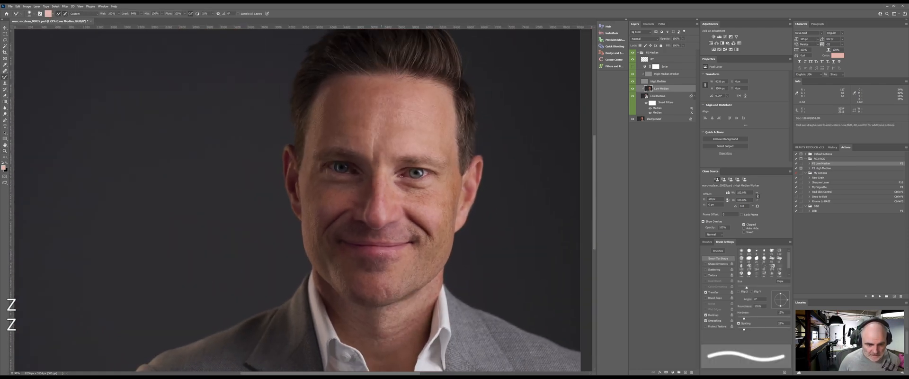
{"action": "key", "text": "z"}
{"action": "left_click_drag", "start_coordinate": [375, 248], "coordinate": [416, 251]}
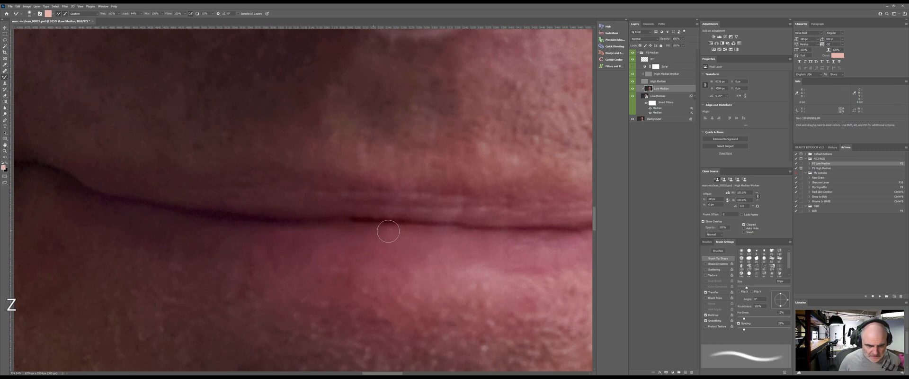
{"action": "key", "text": "z"}
{"action": "mouse_move", "coordinate": [409, 260]}
{"action": "left_mouse_down"}
{"action": "mouse_move", "coordinate": [379, 247]}
{"action": "mouse_move", "coordinate": [392, 251]}
{"action": "left_mouse_up"}
{"action": "key", "text": "space"}
{"action": "mouse_move", "coordinate": [444, 266]}
{"action": "left_mouse_down"}
{"action": "mouse_move", "coordinate": [370, 242]}
{"action": "mouse_move", "coordinate": [384, 253]}
{"action": "left_mouse_up"}
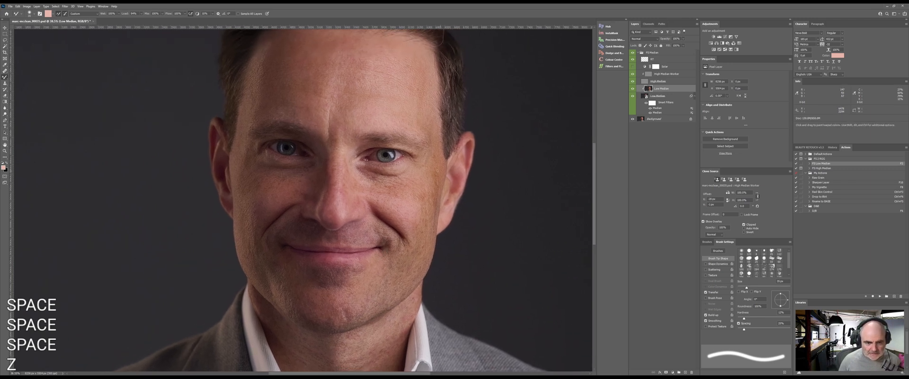
- Clone clean forehead texture over the vertical frown line between the eyebrows on the High Median Worker layer
{"action": "left_click_drag", "start_coordinate": [327, 154], "coordinate": [322, 216]}
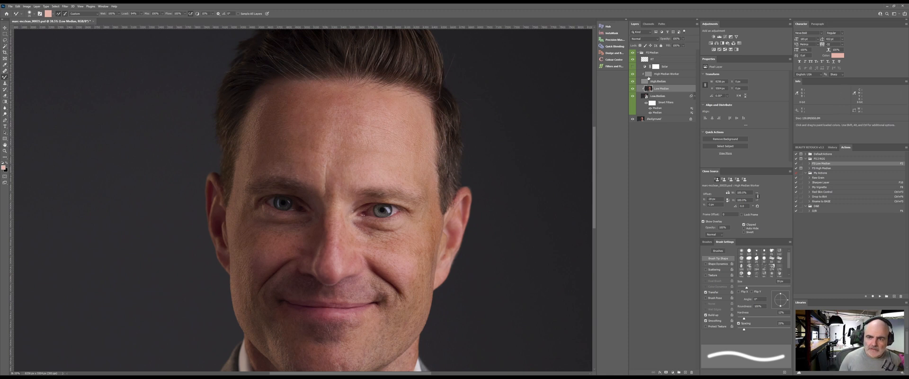
{"action": "left_click", "coordinate": [649, 74]}
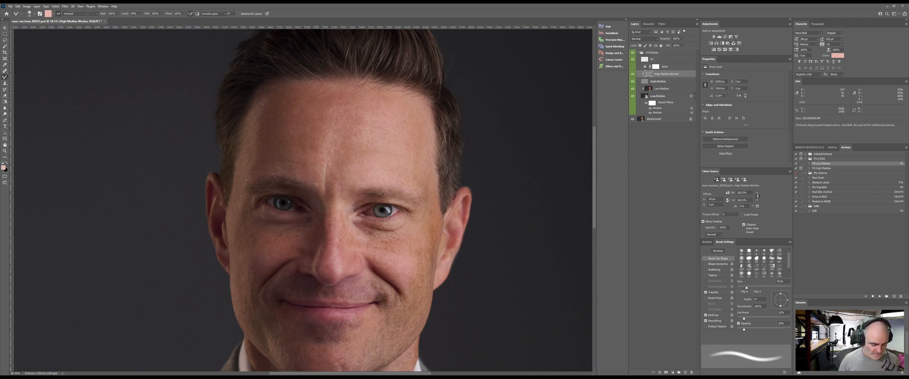
{"action": "key", "text": "s"}
{"action": "right_click", "coordinate": [316, 166], "text": "alt"}
{"action": "left_click", "coordinate": [318, 164], "text": "alt"}
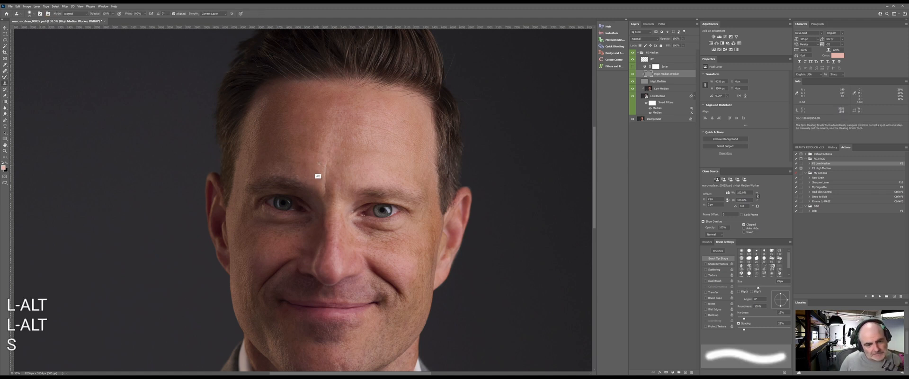
{"action": "left_click", "coordinate": [305, 172], "text": "alt"}
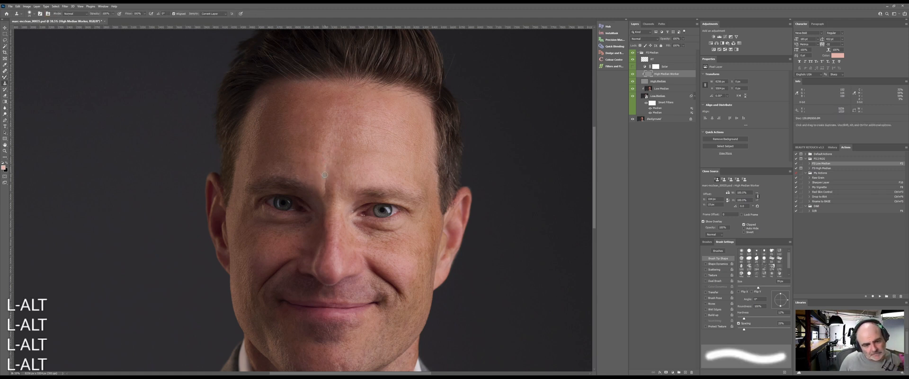
{"action": "left_click", "coordinate": [338, 167], "text": "alt"}
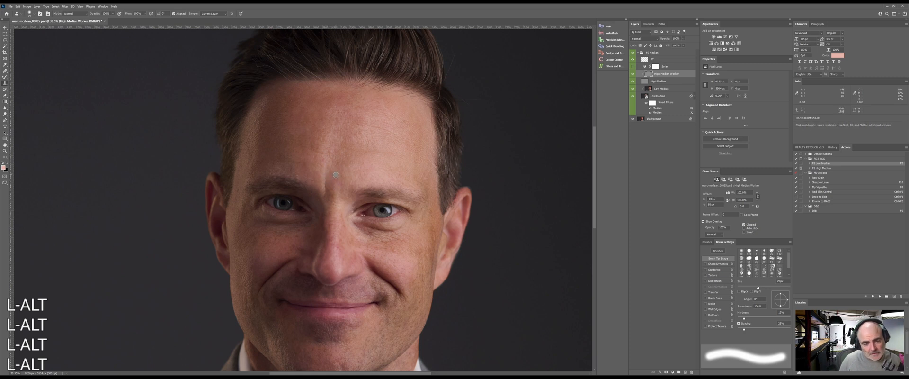
{"action": "left_click_drag", "start_coordinate": [329, 198], "coordinate": [325, 187]}
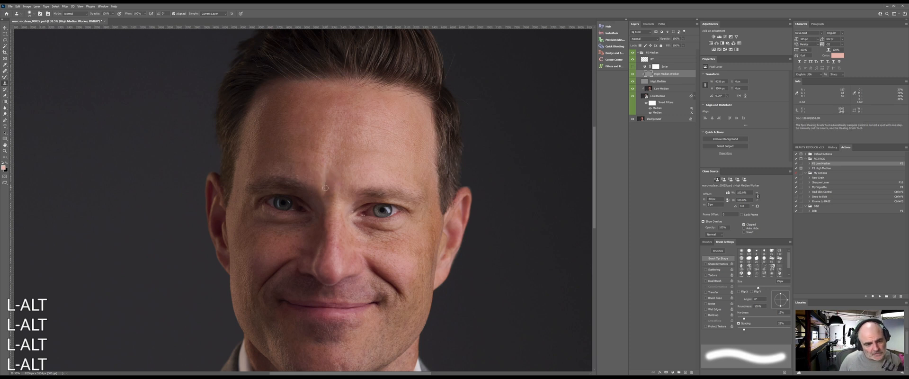
{"action": "left_click_drag", "start_coordinate": [325, 211], "coordinate": [324, 193]}
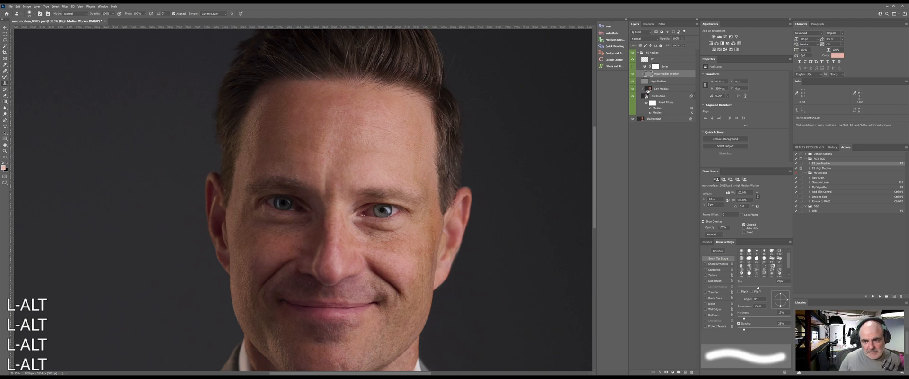
- Soften the light and dark tones of the frown line between the eyebrows with the Mixer Brush on the Low Median layer
{"action": "left_click", "coordinate": [650, 89]}
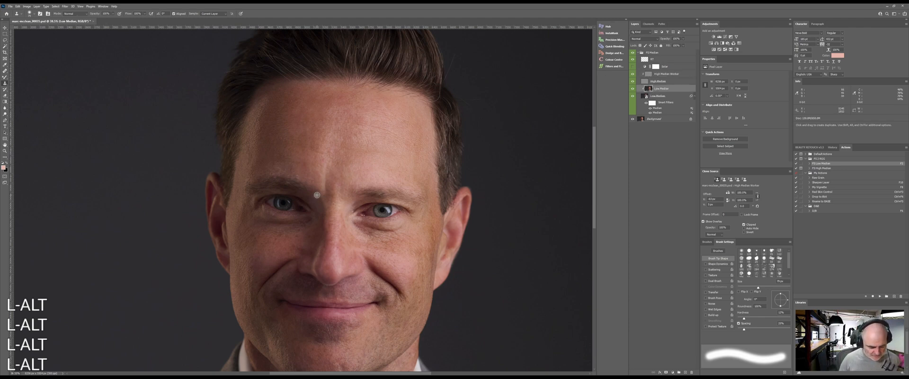
{"action": "key", "text": "w"}
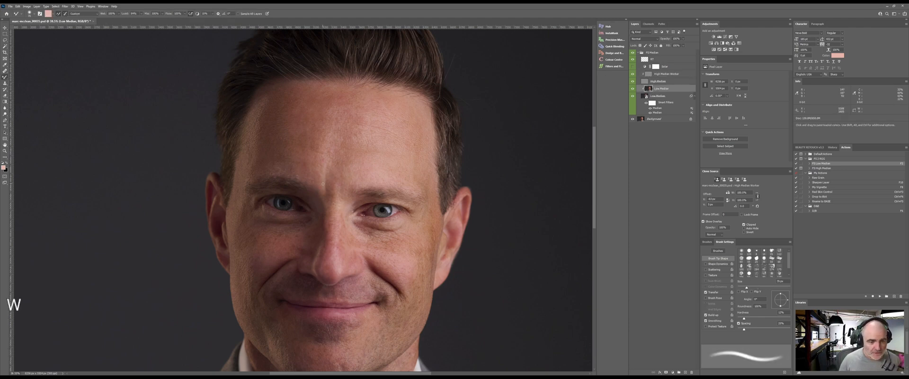
{"action": "key", "text": "z"}
{"action": "key", "text": "z"}
{"action": "left_click_drag", "start_coordinate": [323, 183], "coordinate": [325, 177]}
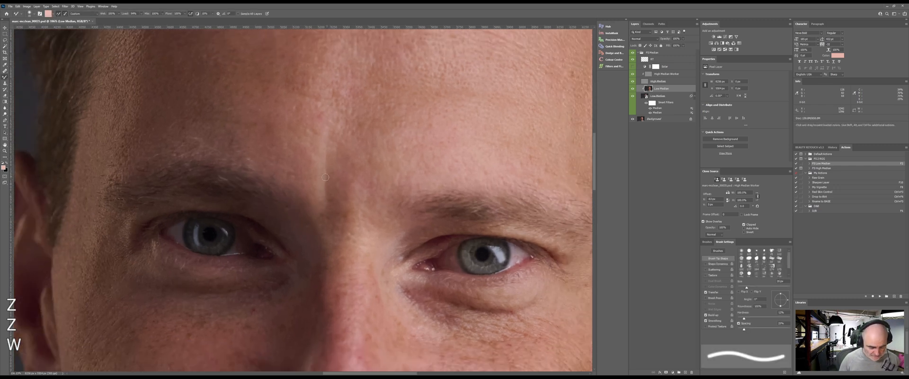
{"action": "key", "text": "w"}
{"action": "key", "text": "w"}
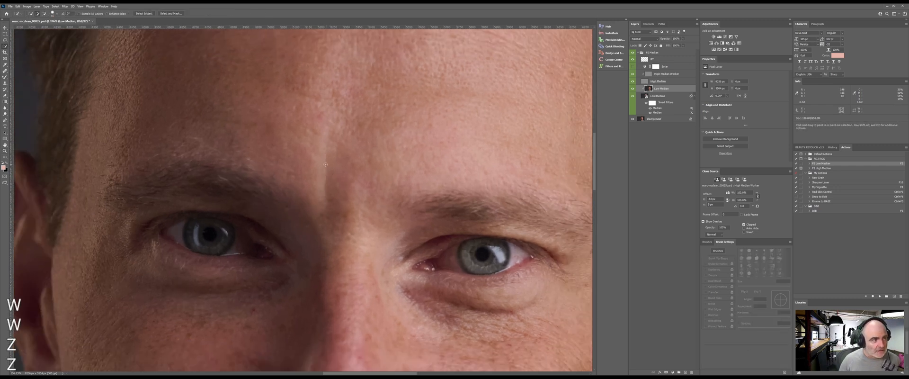
{"action": "key", "text": "w"}
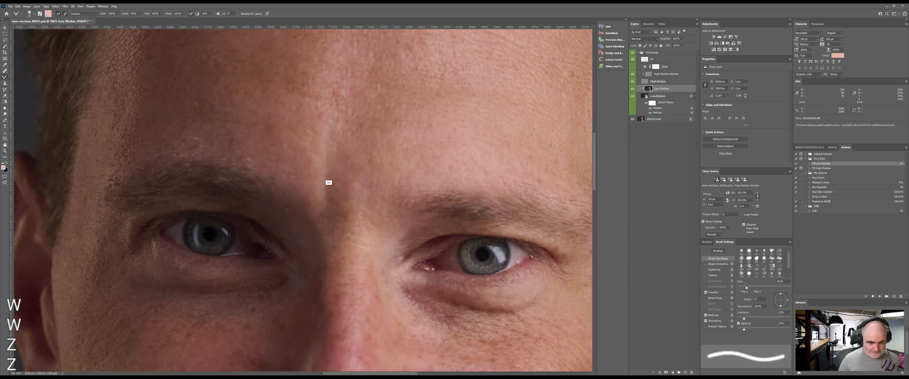
{"action": "left_click_drag", "start_coordinate": [328, 170], "coordinate": [341, 161]}
{"action": "key", "text": "shift+1"}
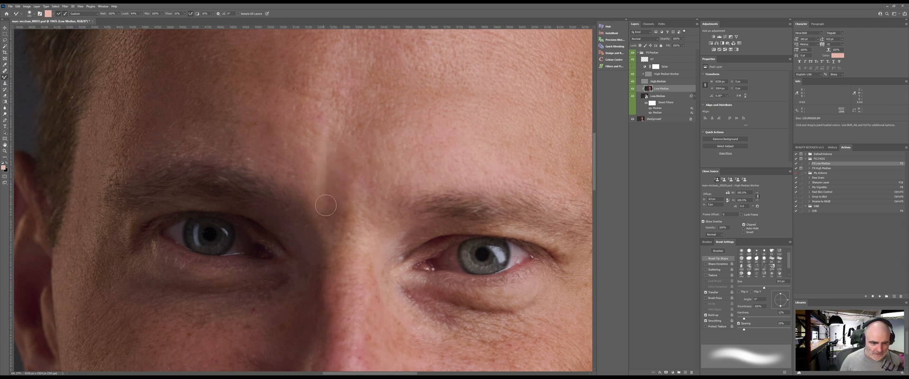
- Clone clean skin texture over the spots on the man's right cheek beside the nose on the High Median Worker layer
{"action": "key", "text": "z"}
{"action": "left_click_drag", "start_coordinate": [371, 202], "coordinate": [342, 206]}
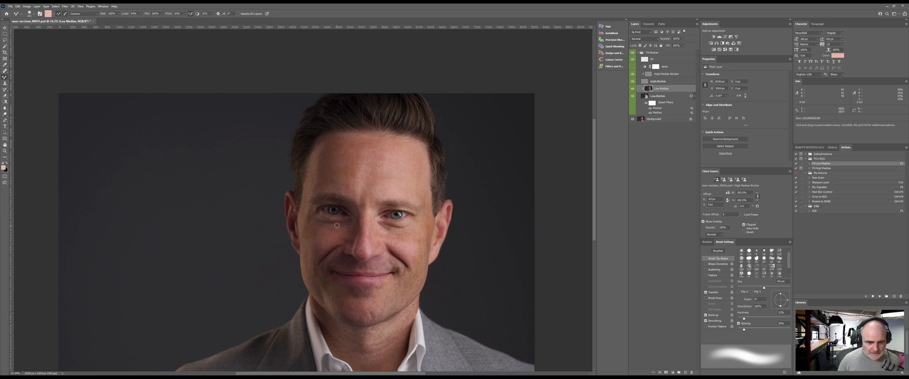
{"action": "key", "text": "z"}
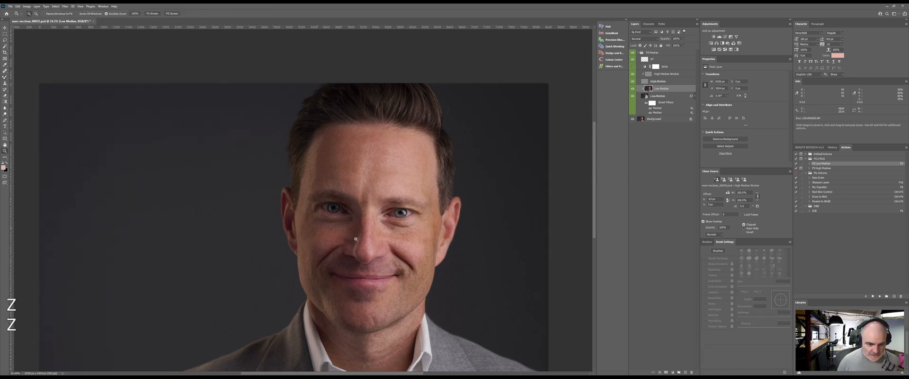
{"action": "mouse_move", "coordinate": [344, 239]}
{"action": "left_mouse_down"}
{"action": "mouse_move", "coordinate": [385, 239]}
{"action": "mouse_move", "coordinate": [361, 231]}
{"action": "mouse_move", "coordinate": [380, 254]}
{"action": "mouse_move", "coordinate": [362, 235]}
{"action": "mouse_move", "coordinate": [372, 252]}
{"action": "mouse_move", "coordinate": [369, 245]}
{"action": "left_mouse_up"}
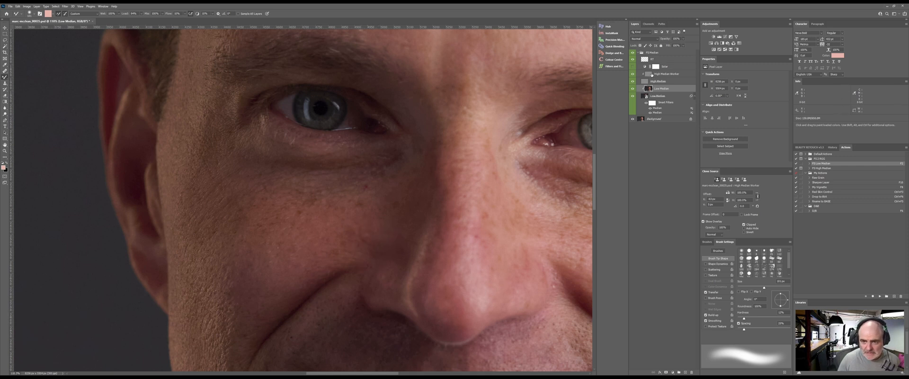
{"action": "left_click", "coordinate": [666, 74]}
{"action": "key", "text": "s"}
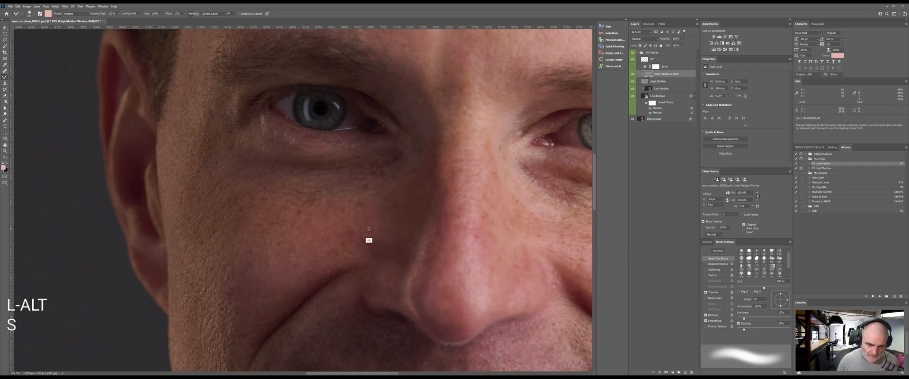
{"action": "right_click", "coordinate": [363, 226], "text": "alt"}
{"action": "left_click", "coordinate": [351, 261], "text": "alt"}
{"action": "left_click_drag", "start_coordinate": [368, 235], "coordinate": [368, 239]}
{"action": "left_click", "coordinate": [343, 249], "text": "alt"}
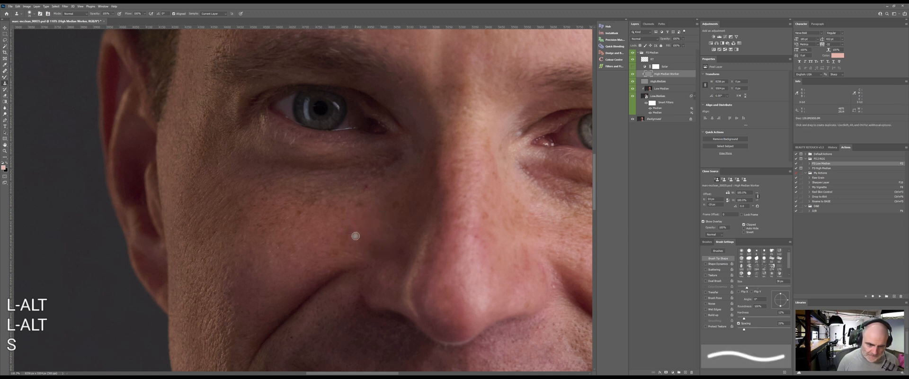
{"action": "left_click", "coordinate": [340, 239]}
- Clone clean skin texture over the small dark spots below the man's right eye and across the outer part of that cheek
{"action": "left_click", "coordinate": [379, 196], "text": "alt"}
{"action": "left_click", "coordinate": [351, 201]}
{"action": "left_click", "coordinate": [367, 187]}
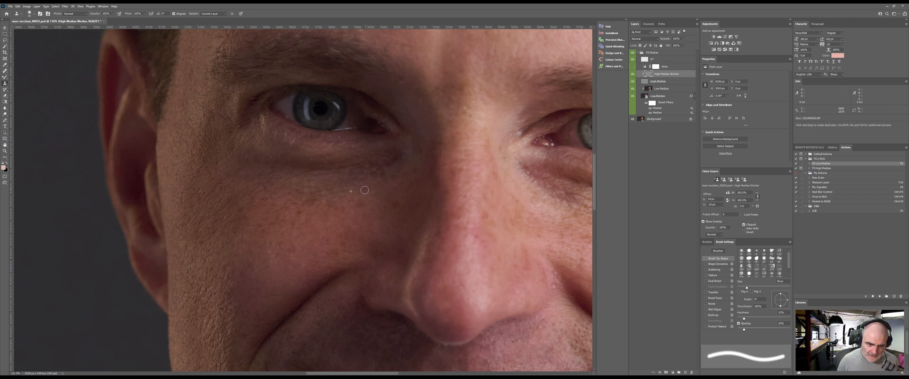
{"action": "left_click", "coordinate": [273, 219], "text": "alt"}
{"action": "left_click", "coordinate": [297, 215]}
{"action": "left_click", "coordinate": [211, 252], "text": "alt"}
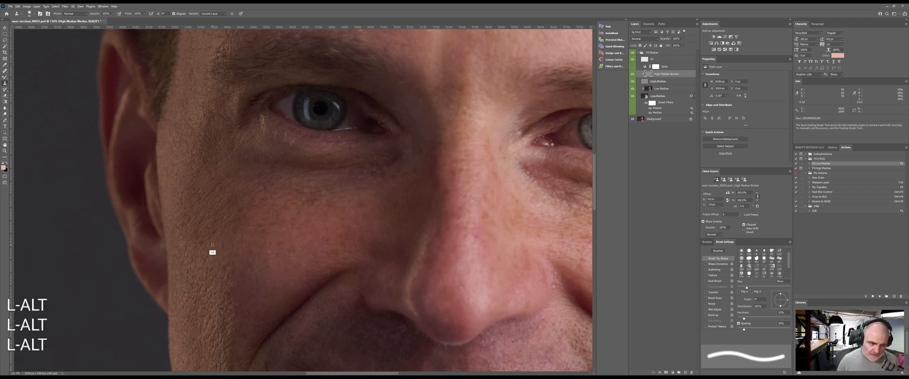
{"action": "left_click", "coordinate": [212, 236]}
{"action": "left_click_drag", "start_coordinate": [242, 213], "coordinate": [225, 245]}
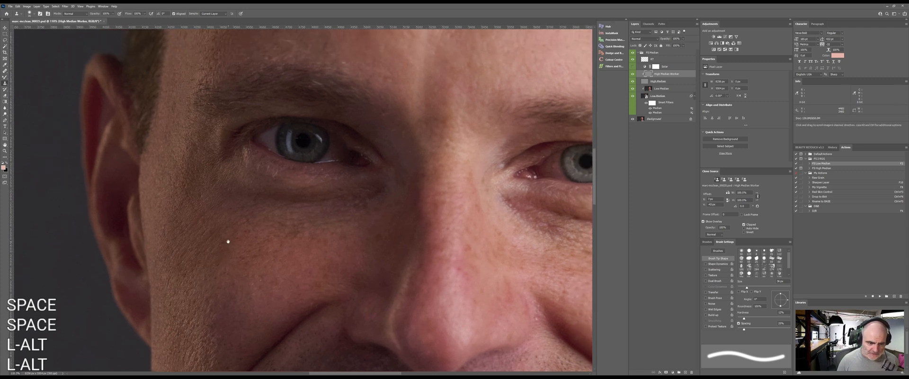
- Clone clean skin texture over the remaining small spots on the upper cheek below the man's right eye
{"action": "left_click", "coordinate": [254, 221], "text": "alt"}
{"action": "left_click", "coordinate": [243, 222]}
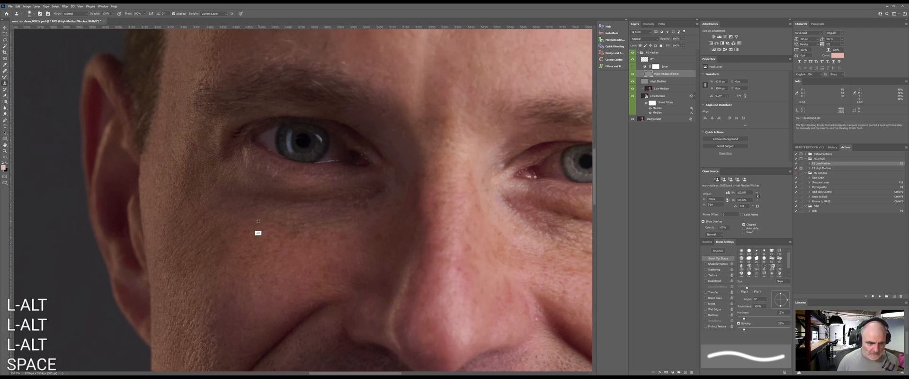
{"action": "left_click", "coordinate": [253, 234]}
- Clone clean skin texture over the small spots on the forehead just above the eyebrows on the High Median Worker layer
{"action": "left_click_drag", "start_coordinate": [393, 234], "coordinate": [294, 253]}
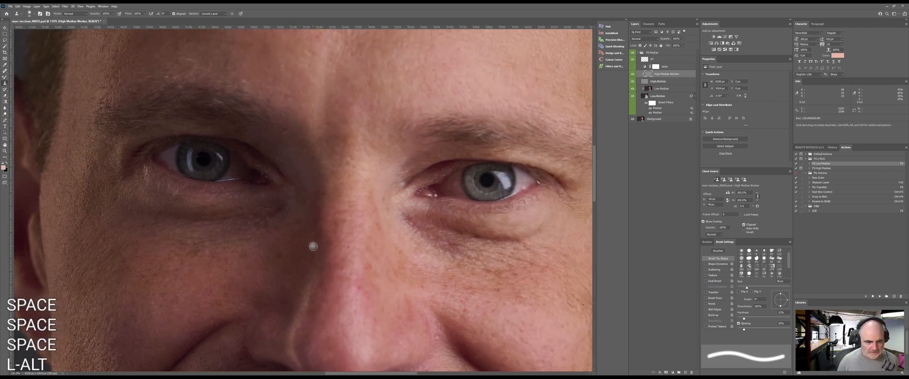
{"action": "left_click_drag", "start_coordinate": [372, 126], "coordinate": [343, 280]}
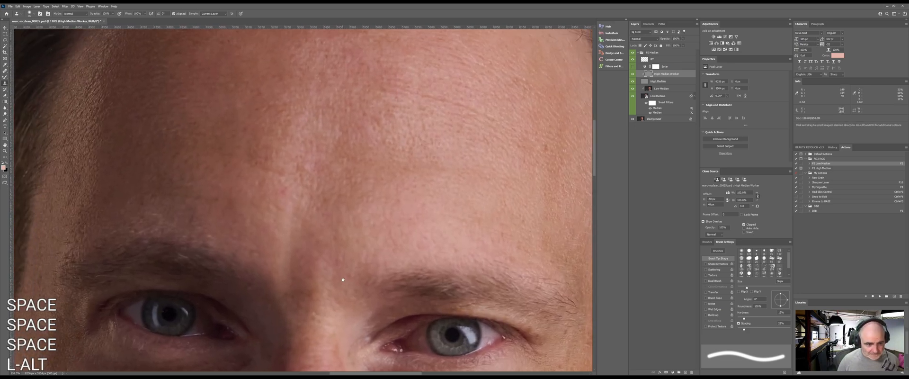
{"action": "left_click_drag", "start_coordinate": [288, 233], "coordinate": [318, 243]}
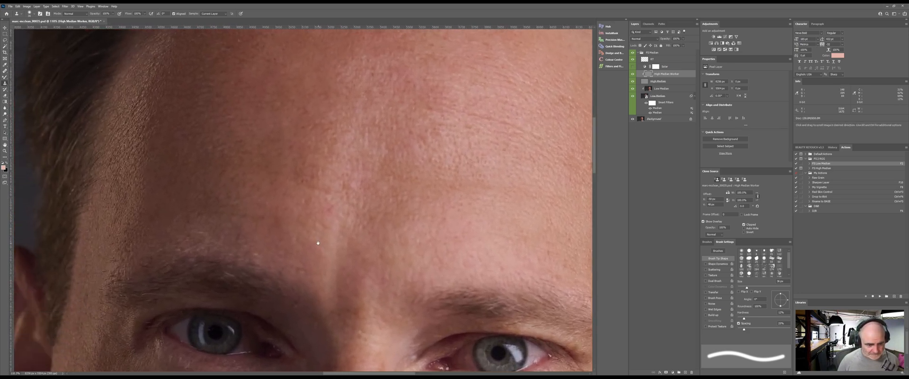
{"action": "key", "text": "alt"}
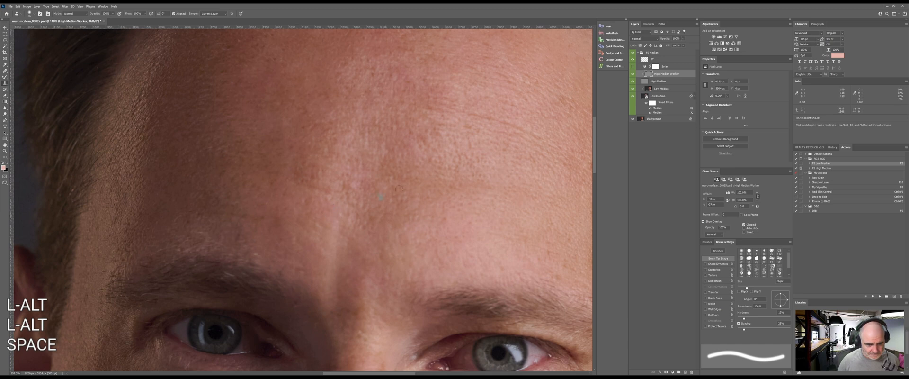
- Examine the forehead, the skin around both eyes, the right cheek and the whole portrait for remaining blemishes
{"action": "key", "text": "z"}
{"action": "left_click_drag", "start_coordinate": [425, 209], "coordinate": [377, 212]}
{"action": "key", "text": "space"}
{"action": "left_click_drag", "start_coordinate": [391, 265], "coordinate": [346, 188]}
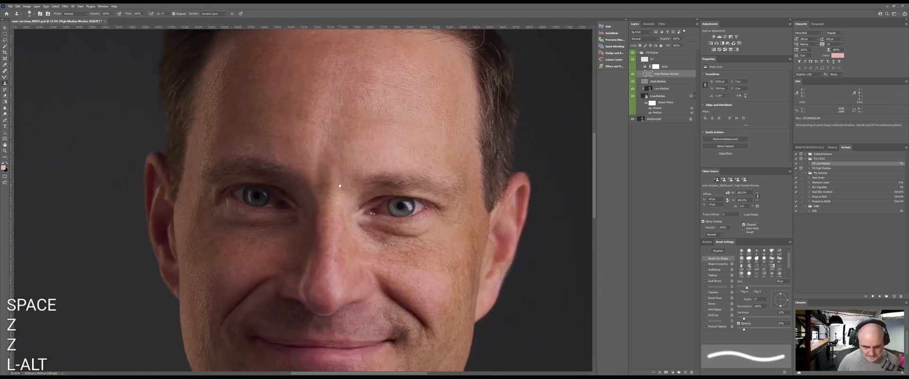
{"action": "key", "text": "z"}
{"action": "key", "text": "z"}
{"action": "key", "text": "z"}
{"action": "left_click_drag", "start_coordinate": [404, 223], "coordinate": [439, 230]}
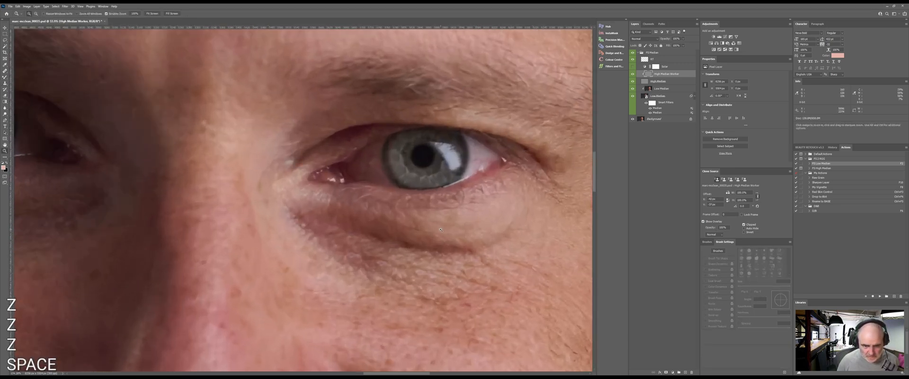
{"action": "key", "text": "z"}
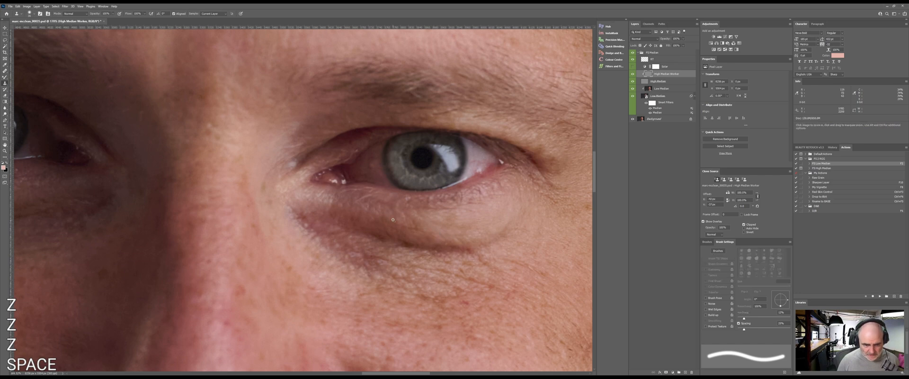
{"action": "left_click_drag", "start_coordinate": [392, 217], "coordinate": [374, 217]}
{"action": "key", "text": "z"}
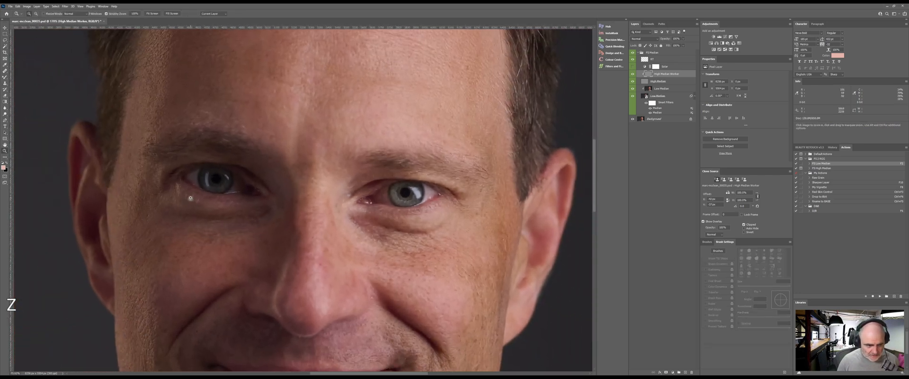
{"action": "key", "text": "z"}
{"action": "mouse_move", "coordinate": [191, 191]}
{"action": "left_mouse_down"}
{"action": "mouse_move", "coordinate": [214, 189]}
{"action": "mouse_move", "coordinate": [199, 190]}
{"action": "left_mouse_up"}
{"action": "key", "text": "space"}
{"action": "left_click_drag", "start_coordinate": [194, 259], "coordinate": [377, 235]}
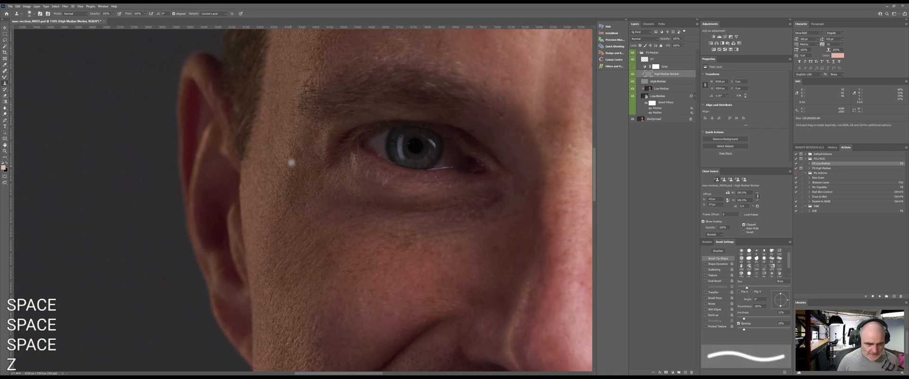
{"action": "key", "text": "z"}
{"action": "key", "text": "z"}
{"action": "key", "text": "z"}
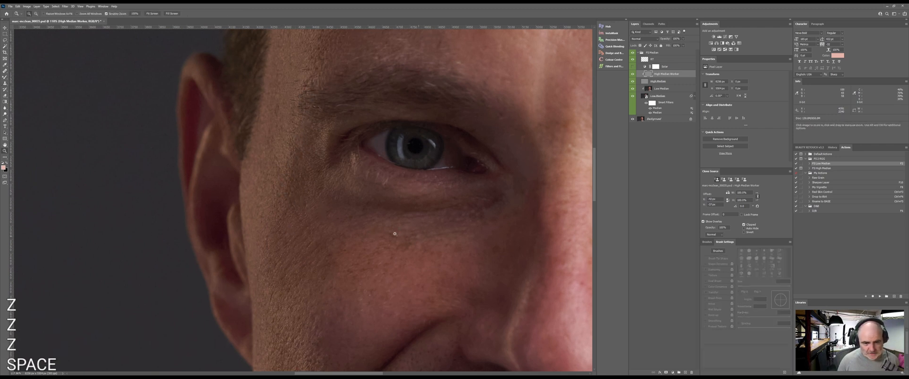
{"action": "left_click_drag", "start_coordinate": [417, 236], "coordinate": [370, 237]}
{"action": "key", "text": "space"}
{"action": "mouse_move", "coordinate": [465, 275]}
{"action": "left_mouse_down"}
{"action": "mouse_move", "coordinate": [410, 232]}
{"action": "mouse_move", "coordinate": [411, 214]}
{"action": "left_mouse_up"}
{"action": "key", "text": "z"}
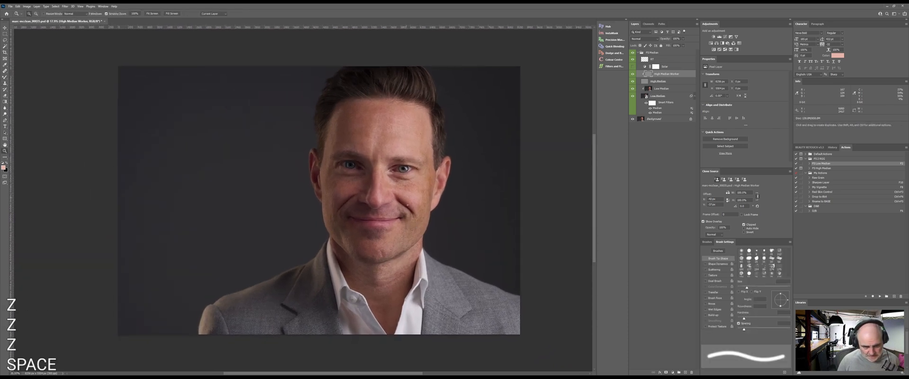
- Even out the blotchy tones across the man's neck with the Mixer Brush on the Low Median layer
{"action": "key", "text": "z"}
{"action": "left_click_drag", "start_coordinate": [386, 261], "coordinate": [417, 264]}
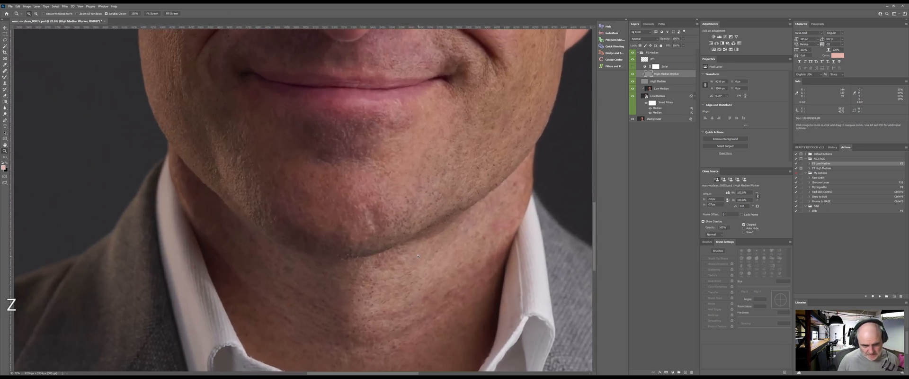
{"action": "key", "text": "space"}
{"action": "left_click_drag", "start_coordinate": [401, 201], "coordinate": [371, 172]}
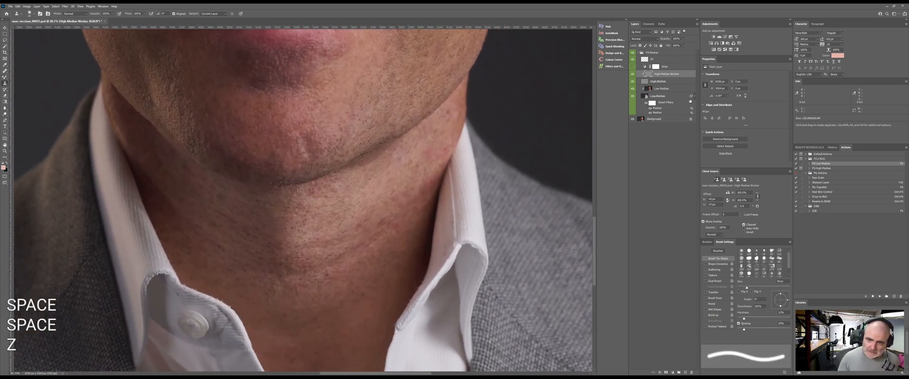
{"action": "left_click", "coordinate": [650, 88]}
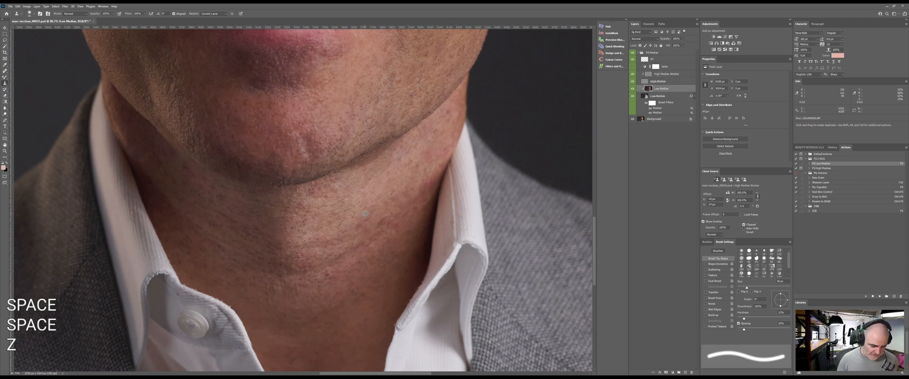
{"action": "key", "text": "w"}
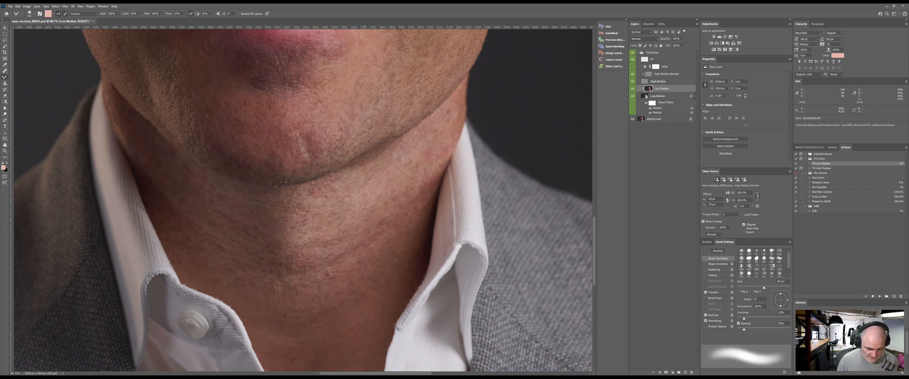
{"action": "key", "text": "shift+5"}
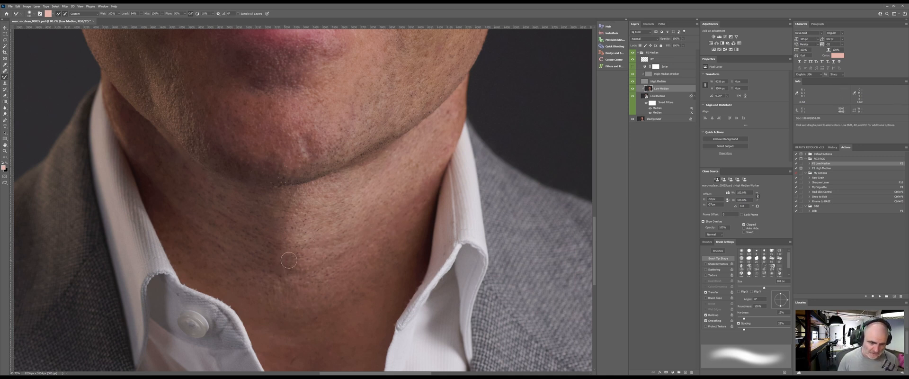
{"action": "left_click_drag", "start_coordinate": [298, 248], "coordinate": [368, 241]}
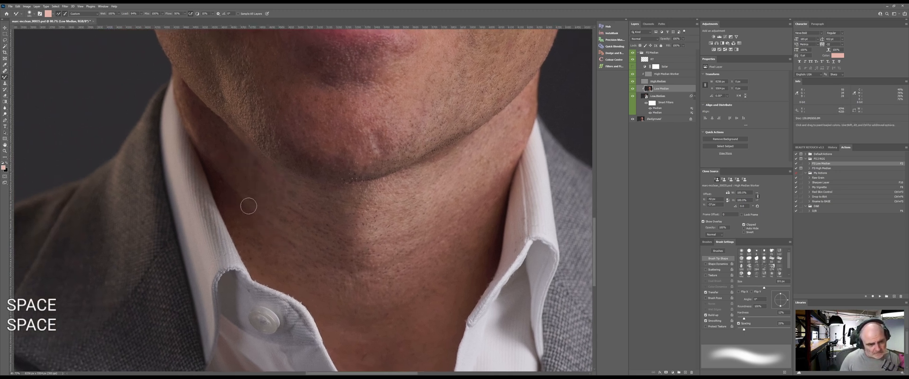
{"action": "mouse_move", "coordinate": [369, 245]}
{"action": "left_mouse_down"}
{"action": "mouse_move", "coordinate": [239, 222]}
{"action": "mouse_move", "coordinate": [219, 263]}
{"action": "left_mouse_up"}
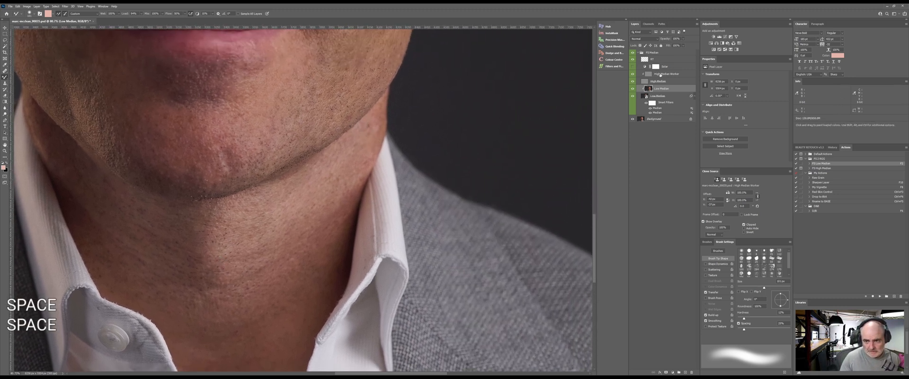
- Clone clean skin texture over the spots on the man's neck below the left jaw and above the open collar on the High Median Worker layer
{"action": "left_click", "coordinate": [650, 75]}
{"action": "key", "text": "s"}
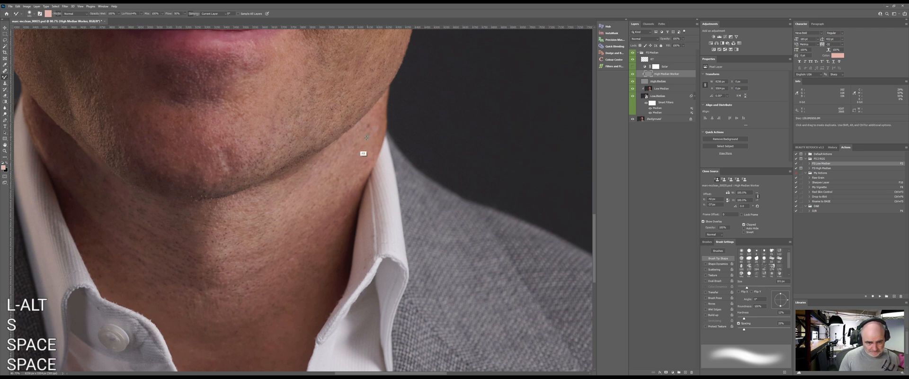
{"action": "left_click", "coordinate": [367, 128], "text": "alt"}
{"action": "left_click_drag", "start_coordinate": [350, 146], "coordinate": [357, 145]}
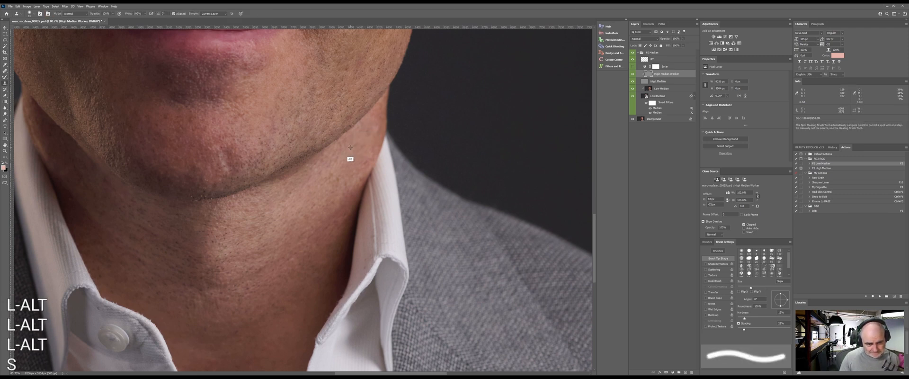
{"action": "left_click", "coordinate": [348, 147], "text": "alt"}
{"action": "left_click", "coordinate": [364, 139]}
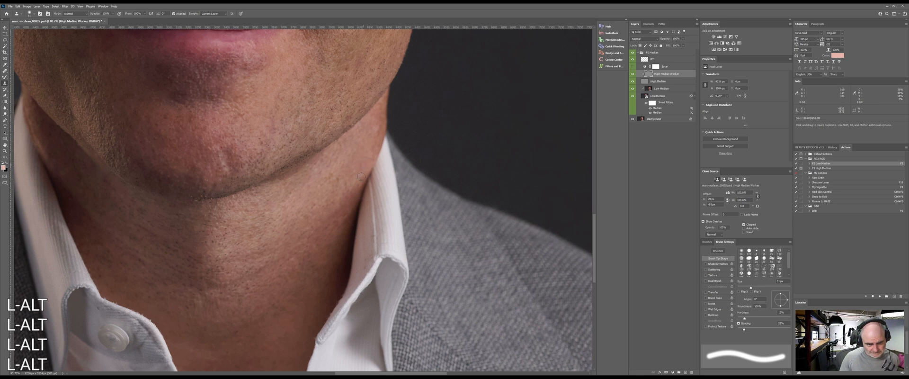
{"action": "left_click", "coordinate": [344, 153], "text": "alt"}
{"action": "left_click_drag", "start_coordinate": [329, 173], "coordinate": [333, 176]}
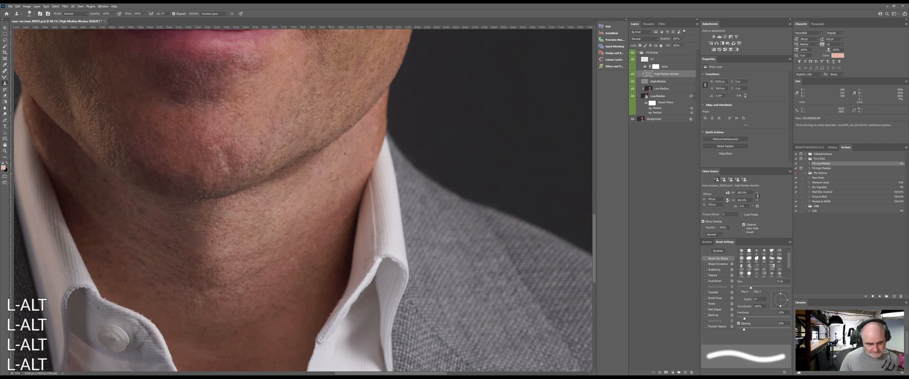
{"action": "left_click", "coordinate": [316, 193], "text": "alt"}
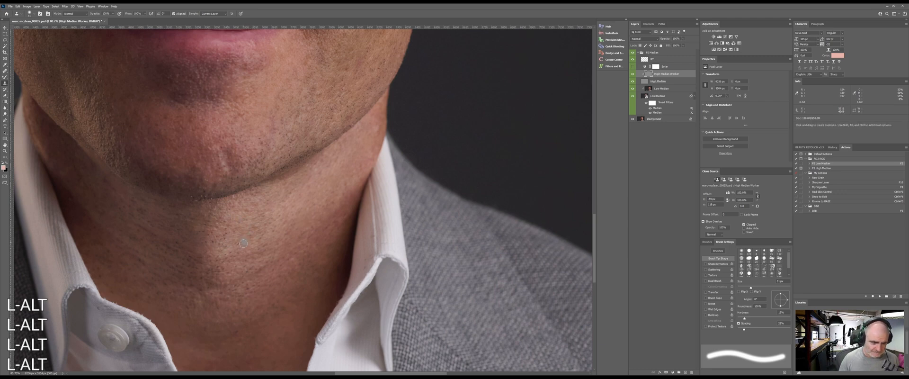
{"action": "left_click_drag", "start_coordinate": [243, 243], "coordinate": [334, 141]}
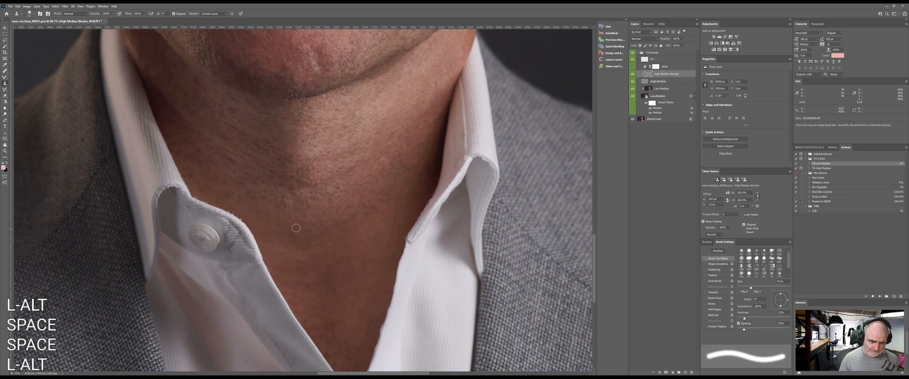
{"action": "left_click_drag", "start_coordinate": [297, 228], "coordinate": [320, 251]}
- Clone clean skin texture over the small scar on the chin on the High Median Worker layer
{"action": "key", "text": "z"}
{"action": "left_click_drag", "start_coordinate": [347, 228], "coordinate": [283, 229]}
{"action": "mouse_move", "coordinate": [328, 175]}
{"action": "left_mouse_down"}
{"action": "mouse_move", "coordinate": [355, 246]}
{"action": "mouse_move", "coordinate": [411, 242]}
{"action": "mouse_move", "coordinate": [403, 243]}
{"action": "left_mouse_up"}
{"action": "key", "text": "z"}
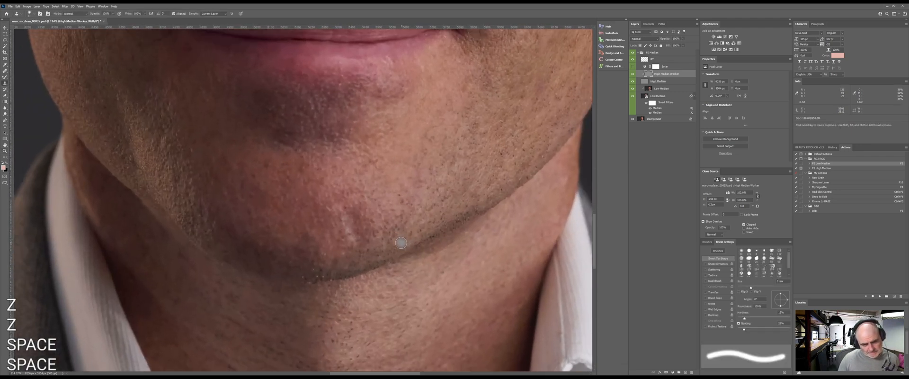
{"action": "left_click", "coordinate": [326, 233], "text": "alt"}
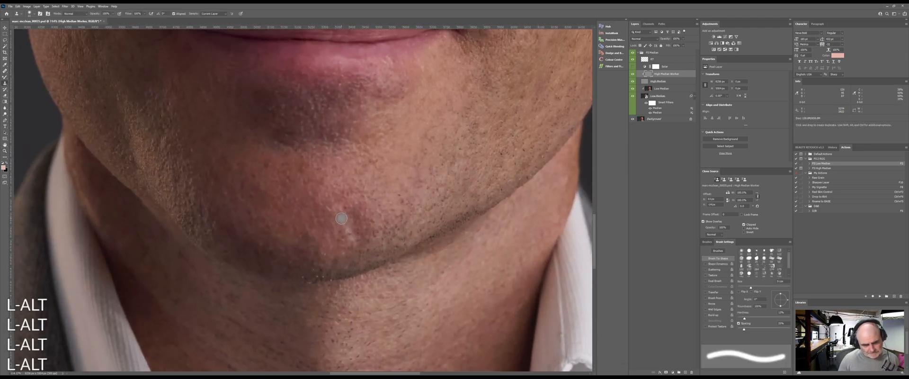
{"action": "left_click_drag", "start_coordinate": [341, 221], "coordinate": [351, 254]}
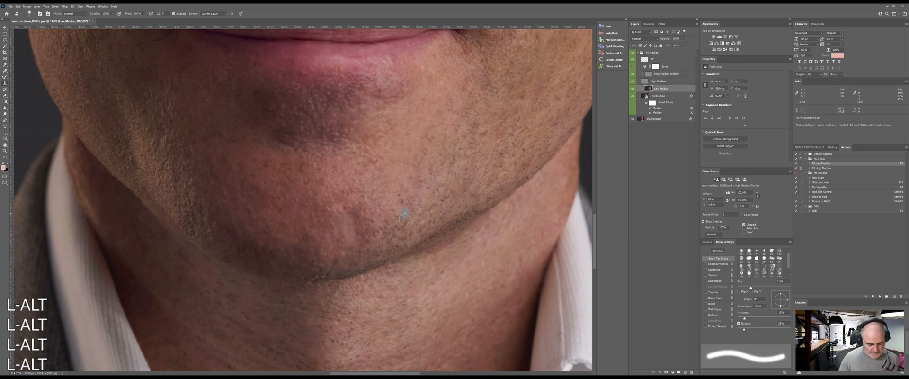
{"action": "key", "text": "v"}
{"action": "right_click", "coordinate": [359, 214]}
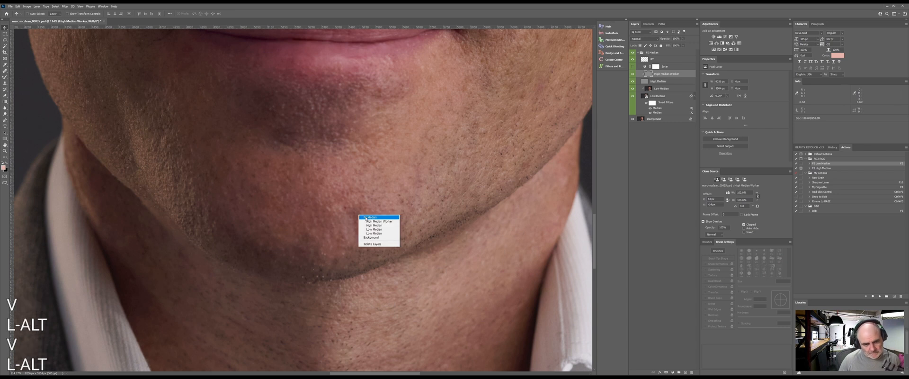
{"action": "key", "text": "Escape"}
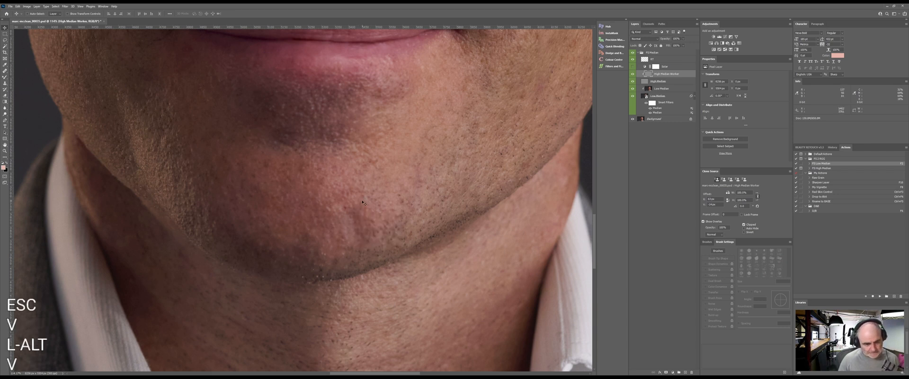
{"action": "key", "text": "w"}
{"action": "mouse_move", "coordinate": [354, 205]}
{"action": "left_mouse_down"}
{"action": "mouse_move", "coordinate": [374, 210]}
{"action": "mouse_move", "coordinate": [329, 235]}
{"action": "mouse_move", "coordinate": [346, 228]}
{"action": "mouse_move", "coordinate": [339, 235]}
{"action": "mouse_move", "coordinate": [347, 238]}
{"action": "mouse_move", "coordinate": [372, 217]}
{"action": "mouse_move", "coordinate": [351, 220]}
{"action": "mouse_move", "coordinate": [376, 208]}
{"action": "mouse_move", "coordinate": [356, 214]}
{"action": "mouse_move", "coordinate": [357, 187]}
{"action": "mouse_move", "coordinate": [377, 196]}
{"action": "mouse_move", "coordinate": [358, 218]}
{"action": "left_mouse_up"}
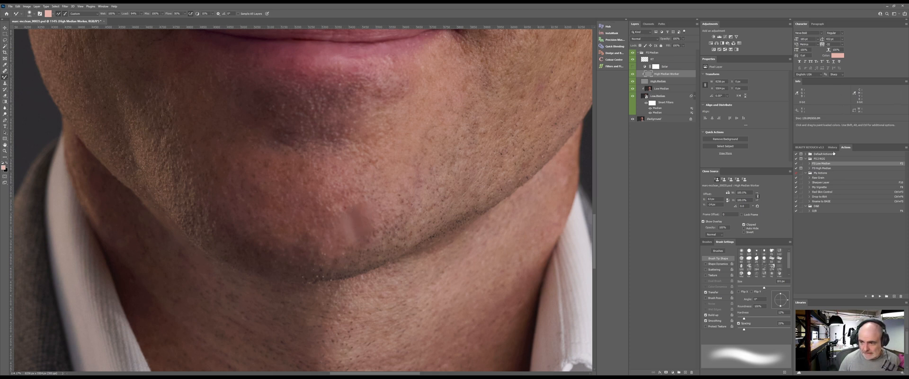
{"action": "left_click", "coordinate": [832, 147]}
{"action": "left_click", "coordinate": [823, 246]}
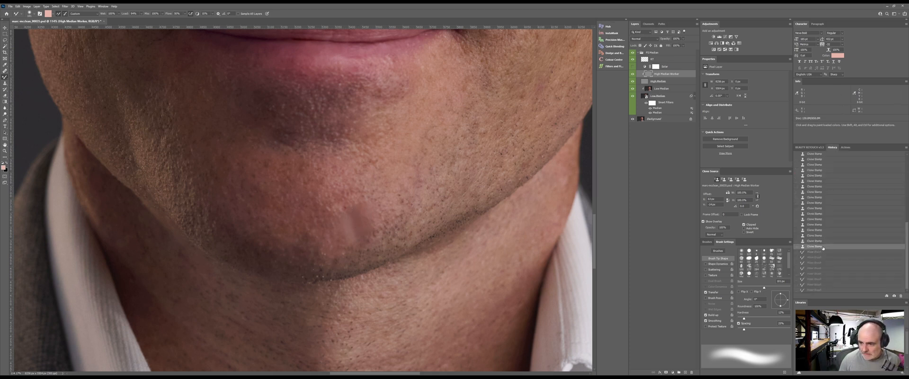
- Blend the light and dark tones of the chin scar with the Mixer Brush on the Low Median layer and reselect the High Median Worker layer
{"action": "left_click", "coordinate": [661, 90]}
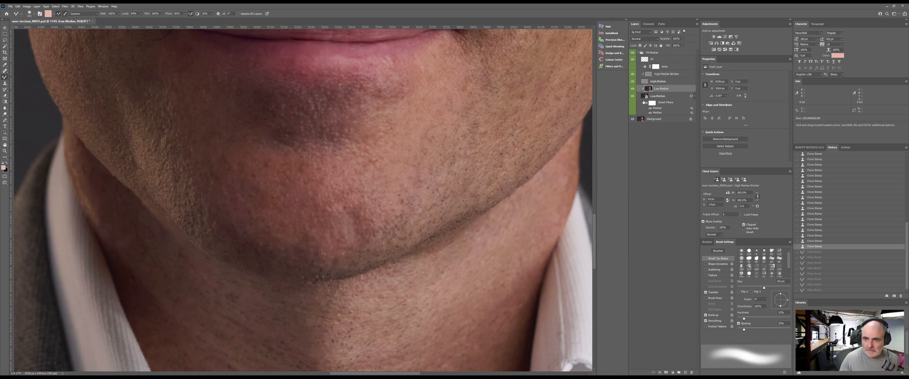
{"action": "mouse_move", "coordinate": [364, 214]}
{"action": "left_mouse_down"}
{"action": "mouse_move", "coordinate": [339, 237]}
{"action": "mouse_move", "coordinate": [353, 236]}
{"action": "mouse_move", "coordinate": [337, 217]}
{"action": "mouse_move", "coordinate": [367, 209]}
{"action": "mouse_move", "coordinate": [354, 229]}
{"action": "left_mouse_up"}
{"action": "left_click_drag", "start_coordinate": [362, 240], "coordinate": [357, 244]}
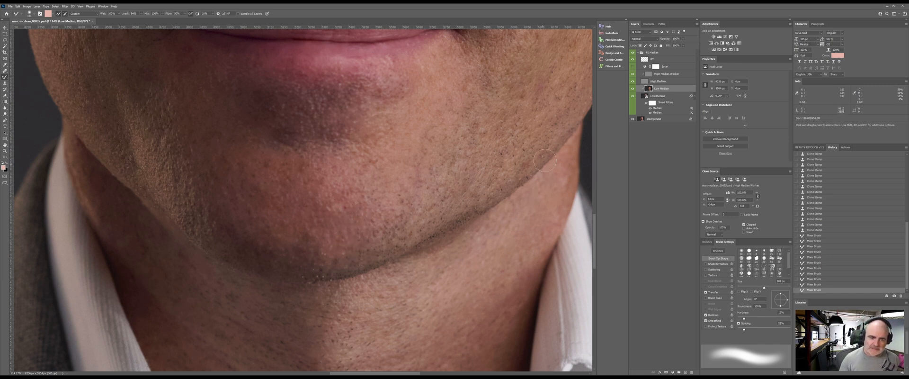
{"action": "left_click", "coordinate": [649, 74]}
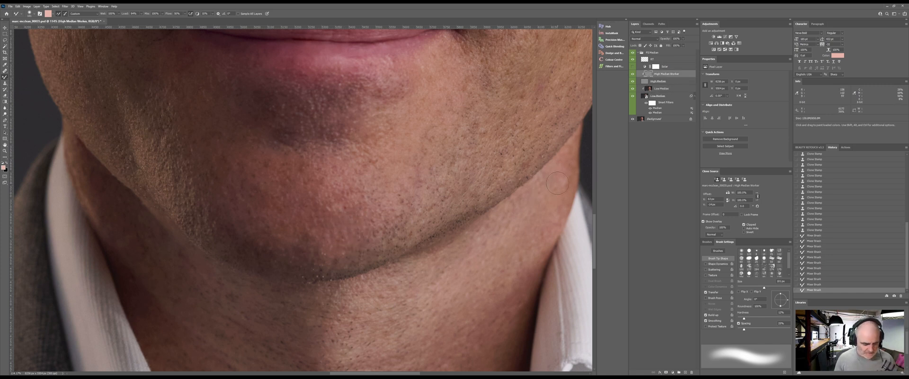
- Clone clean skin texture over the remaining spots on the chin on the High Median Worker layer
{"action": "key", "text": "s"}
{"action": "left_click", "coordinate": [325, 197], "text": "alt"}
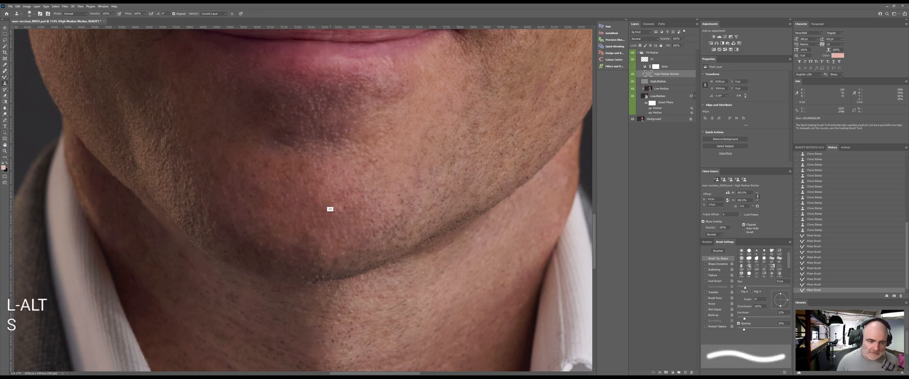
{"action": "left_click", "coordinate": [345, 209], "text": "alt"}
{"action": "left_click", "coordinate": [319, 232]}
- Clone clean skin texture over the spots beside the man's left nostril and along his left smile line
{"action": "key", "text": "z"}
{"action": "left_click_drag", "start_coordinate": [365, 194], "coordinate": [309, 197]}
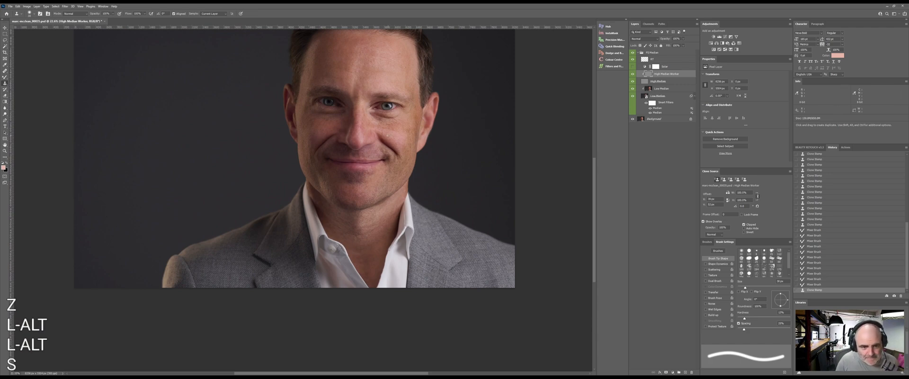
{"action": "key", "text": "z"}
{"action": "left_click_drag", "start_coordinate": [370, 137], "coordinate": [429, 143]}
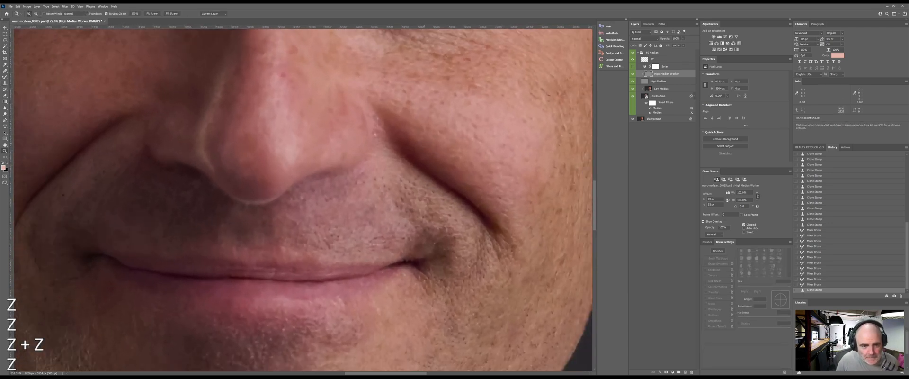
{"action": "left_click", "coordinate": [381, 143], "text": "alt"}
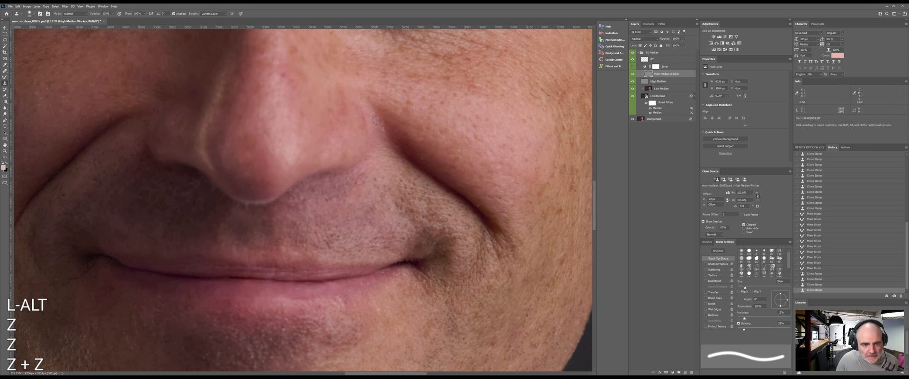
{"action": "left_click", "coordinate": [376, 120]}
{"action": "left_click", "coordinate": [377, 122]}
{"action": "left_click", "coordinate": [378, 124]}
{"action": "left_click", "coordinate": [421, 158], "text": "alt"}
{"action": "left_click", "coordinate": [436, 174]}
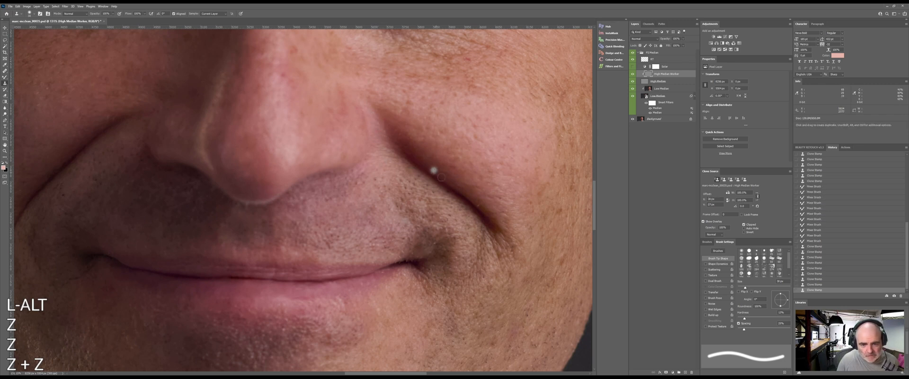
{"action": "left_click", "coordinate": [479, 207]}
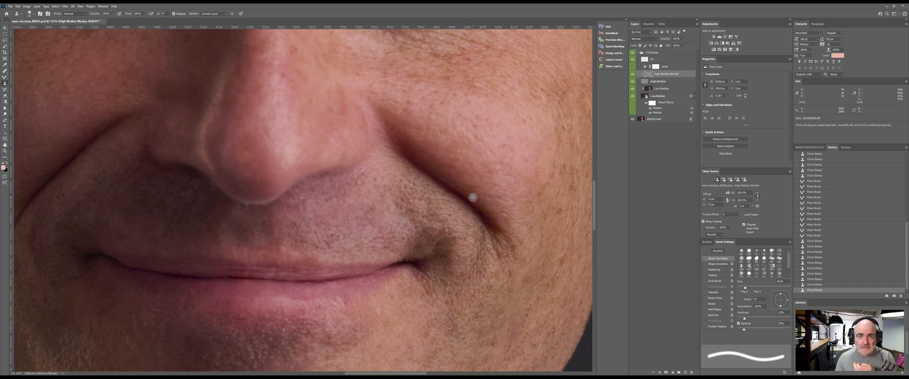
- Clone clean skin texture over the spots on the left side of the man's nose with the Clone Stamp
{"action": "key", "text": "z"}
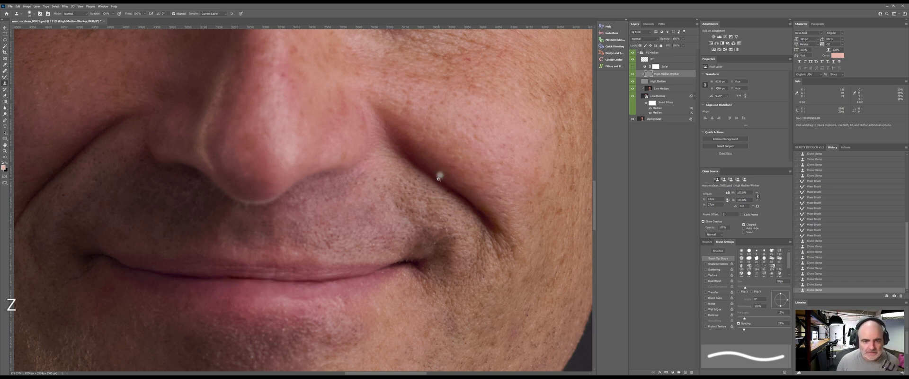
{"action": "mouse_move", "coordinate": [442, 170]}
{"action": "left_mouse_down"}
{"action": "mouse_move", "coordinate": [388, 189]}
{"action": "mouse_move", "coordinate": [334, 189]}
{"action": "left_mouse_up"}
{"action": "key", "text": "space"}
{"action": "mouse_move", "coordinate": [398, 150]}
{"action": "left_mouse_down"}
{"action": "mouse_move", "coordinate": [402, 196]}
{"action": "mouse_move", "coordinate": [450, 210]}
{"action": "mouse_move", "coordinate": [361, 233]}
{"action": "left_mouse_up"}
{"action": "key", "text": "z"}
{"action": "key", "text": "space"}
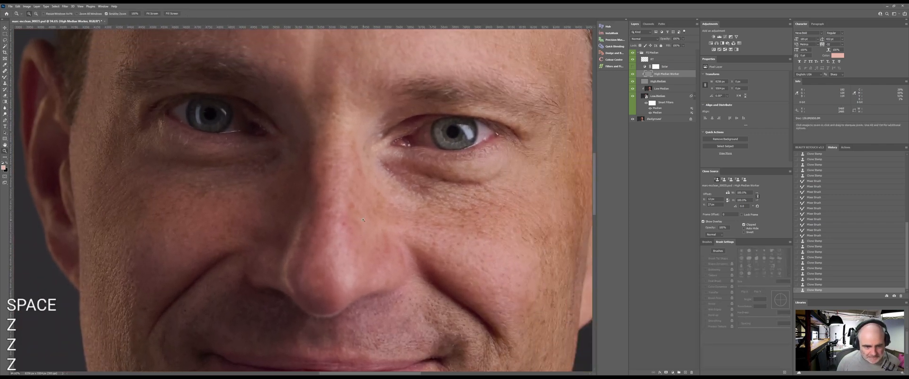
{"action": "key", "text": "s"}
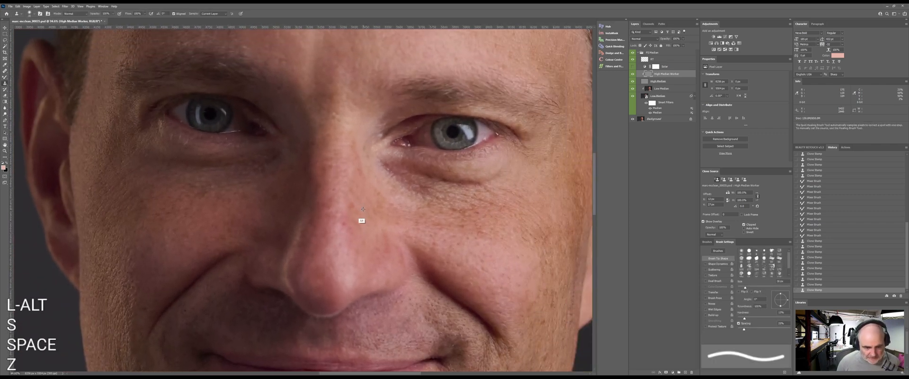
{"action": "left_click", "coordinate": [367, 206], "text": "alt"}
{"action": "left_click", "coordinate": [342, 224]}
{"action": "left_click", "coordinate": [346, 229]}
{"action": "left_click", "coordinate": [350, 233]}
{"action": "left_click", "coordinate": [350, 233]}
{"action": "left_click", "coordinate": [344, 258]}
{"action": "left_click", "coordinate": [344, 246], "text": "alt"}
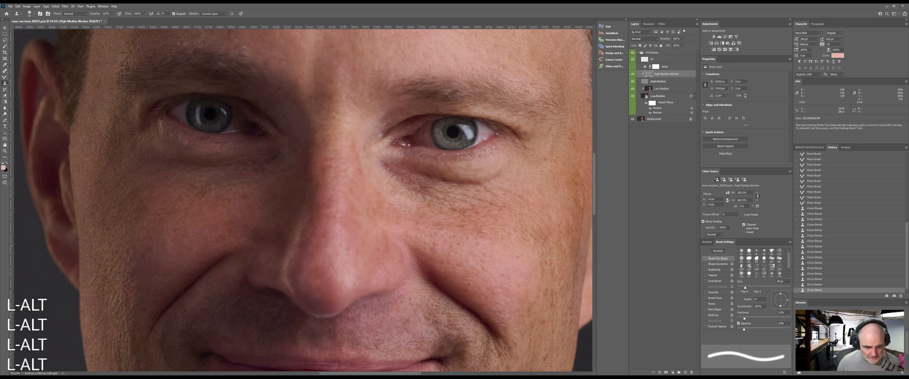
{"action": "left_click", "coordinate": [349, 252]}
{"action": "left_click", "coordinate": [346, 255]}
- Clone clean skin texture over the blemishes across the front of the nose just above its tip
{"action": "left_click", "coordinate": [315, 242], "text": "alt"}
{"action": "left_click", "coordinate": [306, 262]}
{"action": "left_click", "coordinate": [307, 262]}
{"action": "left_click", "coordinate": [309, 263]}
{"action": "left_click", "coordinate": [311, 263]}
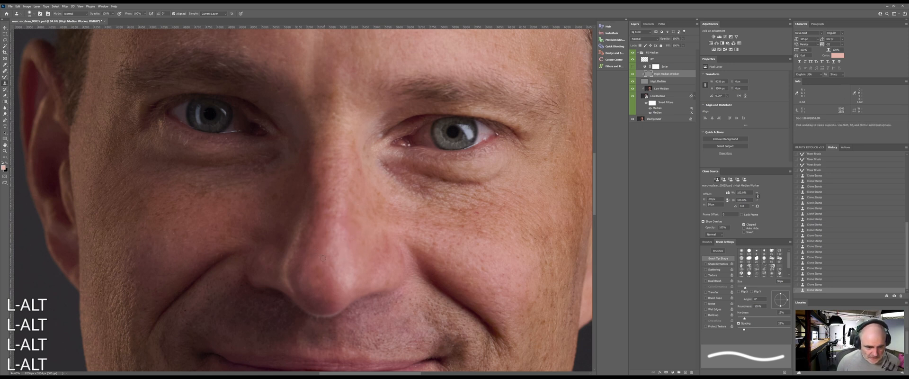
{"action": "left_click", "coordinate": [314, 263]}
{"action": "left_click", "coordinate": [317, 263]}
{"action": "left_click", "coordinate": [315, 236], "text": "alt"}
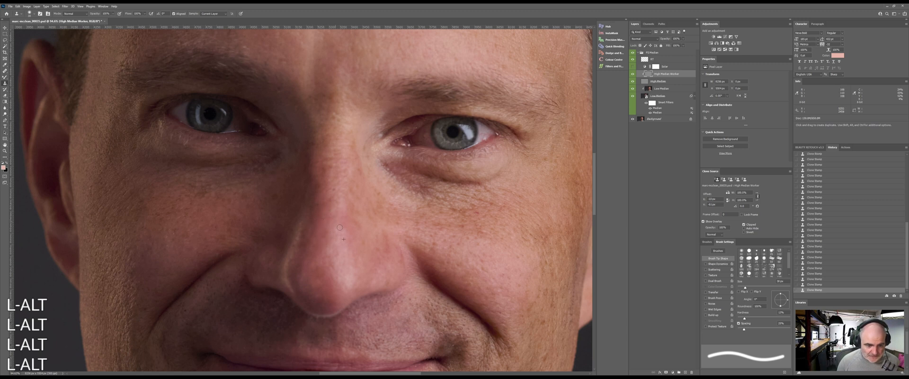
{"action": "left_click", "coordinate": [326, 223], "text": "alt"}
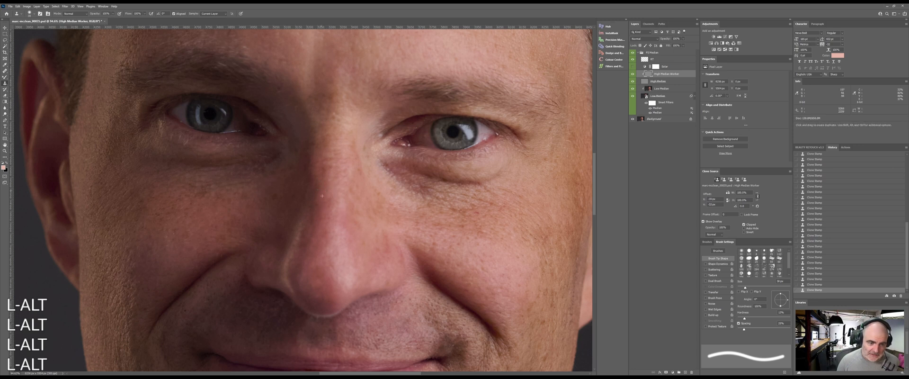
- Clone clean skin texture over the marks on the upper bridge of the nose between the eyes
{"action": "left_click", "coordinate": [325, 170], "text": "alt"}
{"action": "left_click", "coordinate": [357, 175], "text": "alt"}
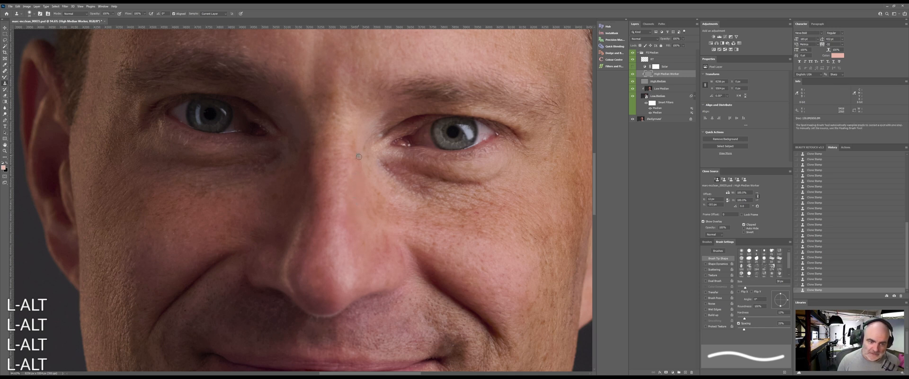
{"action": "left_click", "coordinate": [344, 146], "text": "alt"}
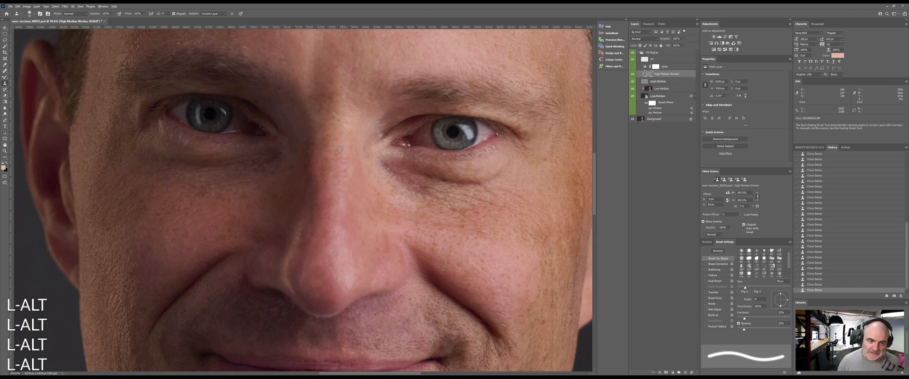
{"action": "left_click_drag", "start_coordinate": [339, 149], "coordinate": [331, 157]}
{"action": "left_click", "coordinate": [343, 173]}
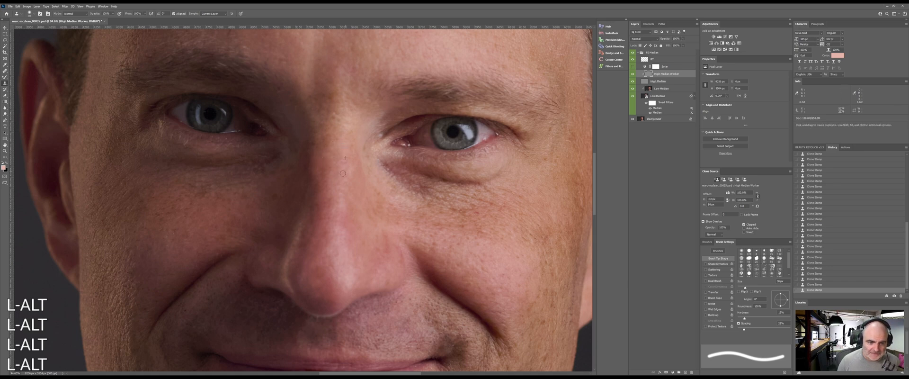
- Clone clean skin texture over the spots on the wing of the man's left nostril on the High Median Worker layer
{"action": "left_click_drag", "start_coordinate": [266, 203], "coordinate": [331, 204]}
{"action": "key", "text": "z"}
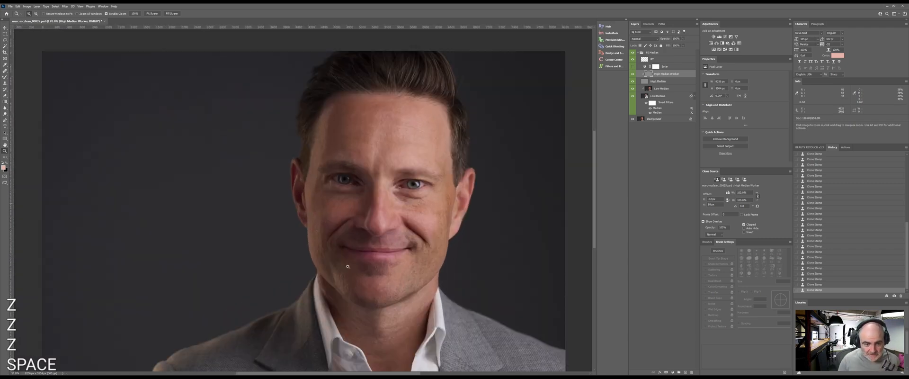
{"action": "left_click_drag", "start_coordinate": [398, 220], "coordinate": [424, 219]}
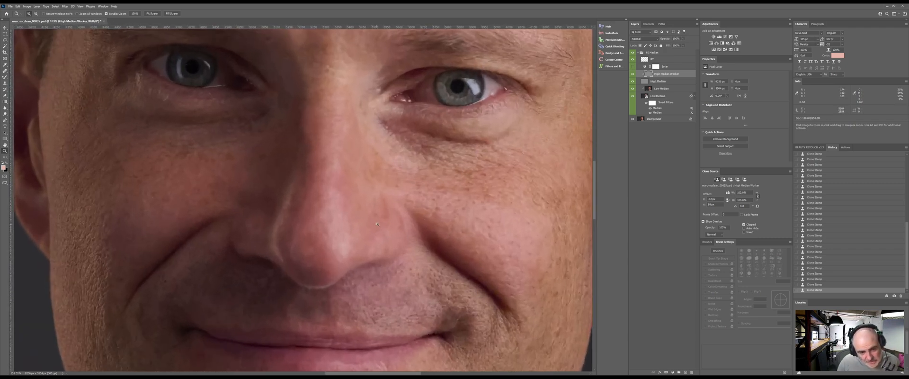
{"action": "key", "text": "w"}
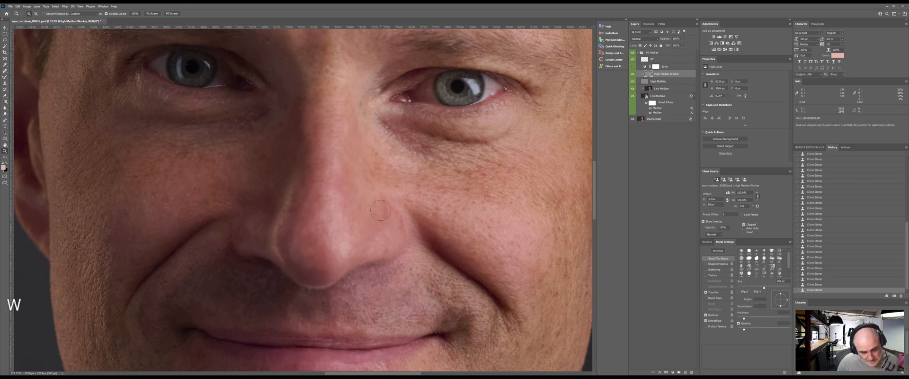
{"action": "key", "text": "alt"}
{"action": "key", "text": "alt+s"}
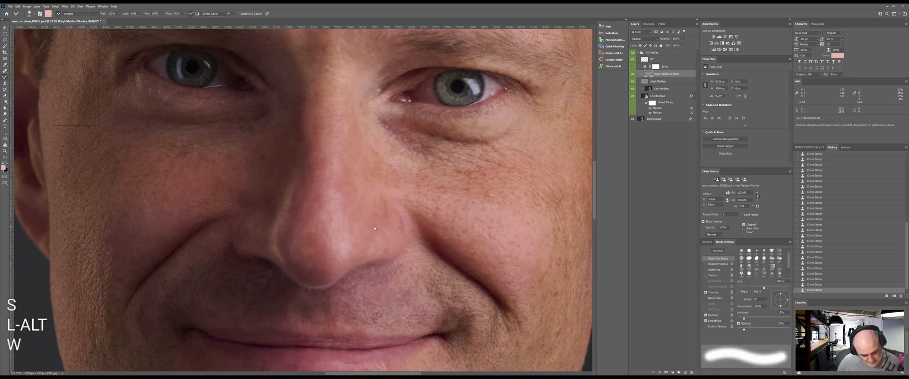
{"action": "left_click", "coordinate": [379, 229]}
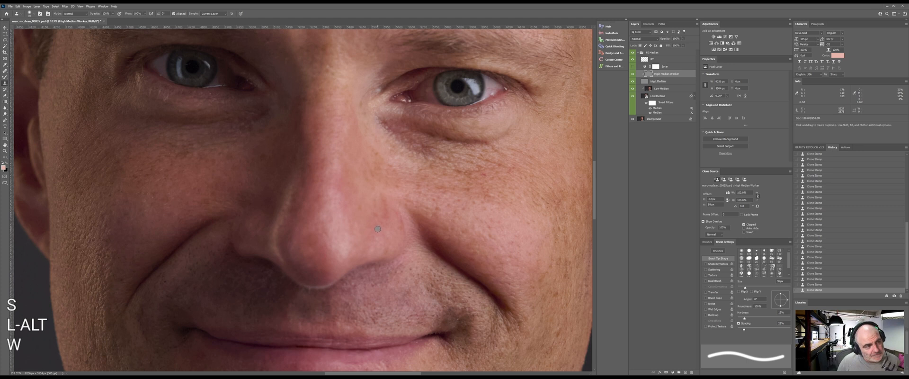
{"action": "left_click", "coordinate": [376, 240], "text": "alt"}
{"action": "left_click", "coordinate": [374, 224], "text": "alt"}
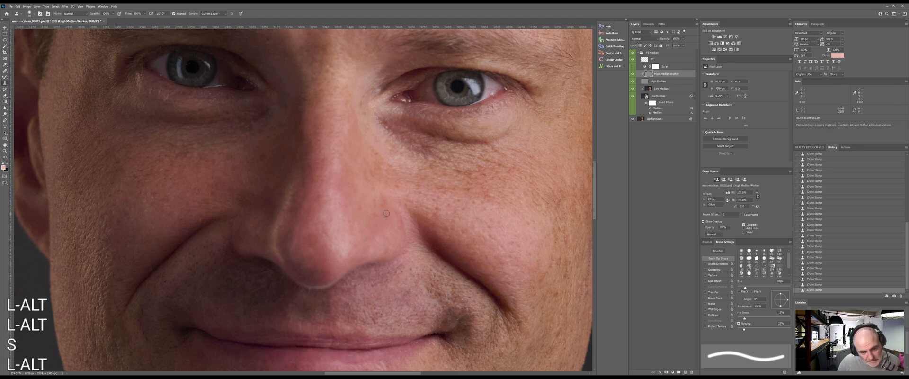
{"action": "left_click", "coordinate": [370, 219], "text": "alt"}
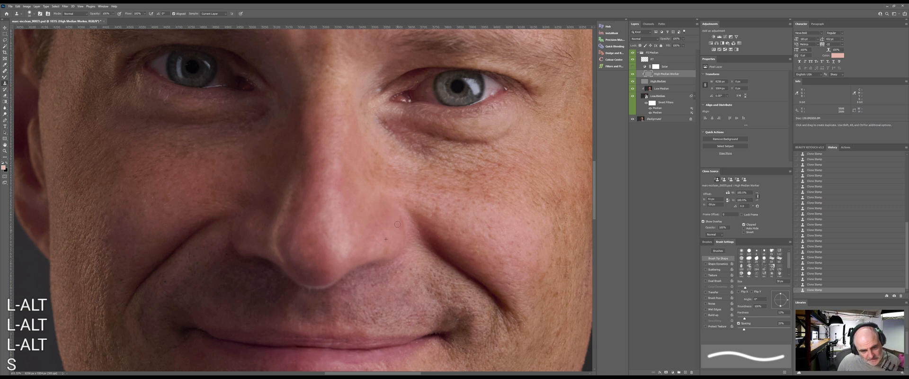
{"action": "left_click", "coordinate": [393, 221], "text": "alt"}
- Clone clean skin texture over the remaining pores and spots on the nose tip and lower nose bridge
{"action": "left_click", "coordinate": [335, 243], "text": "alt"}
{"action": "left_click", "coordinate": [330, 240]}
{"action": "left_click", "coordinate": [340, 220], "text": "alt"}
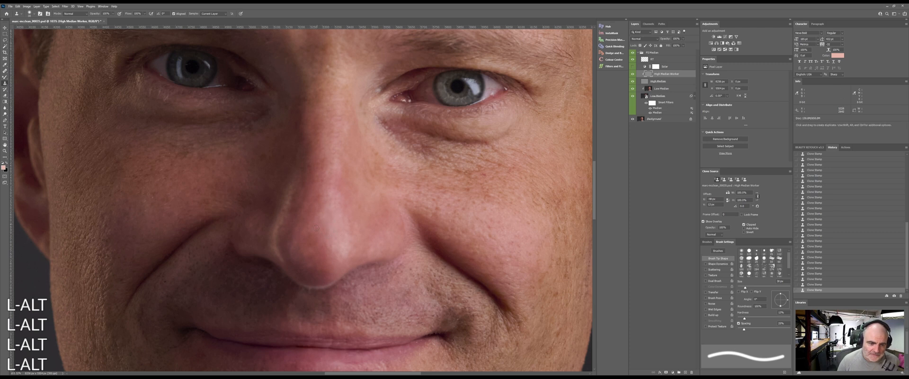
{"action": "left_click", "coordinate": [328, 213], "text": "alt"}
{"action": "left_click", "coordinate": [329, 197]}
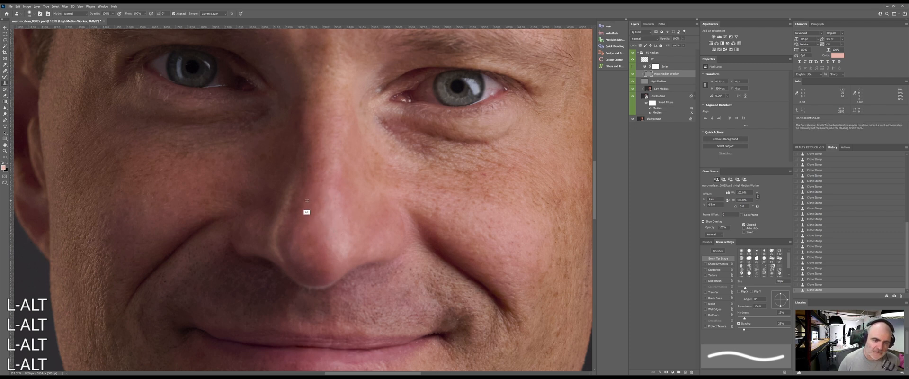
{"action": "left_click", "coordinate": [306, 200], "text": "alt"}
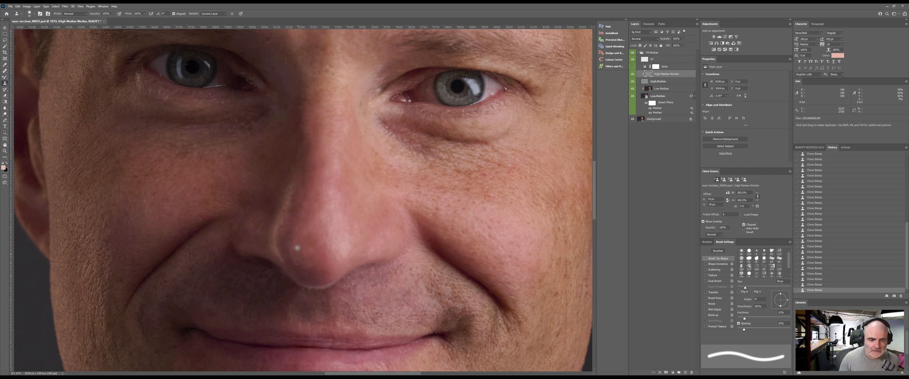
{"action": "left_click", "coordinate": [305, 223], "text": "alt"}
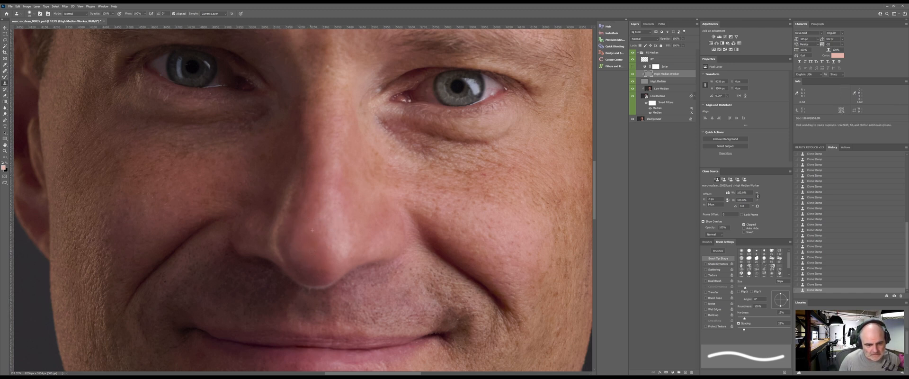
- Select the Low Median layer and set up the regular Brush with a smaller tip for painting on the face
{"action": "key", "text": "z"}
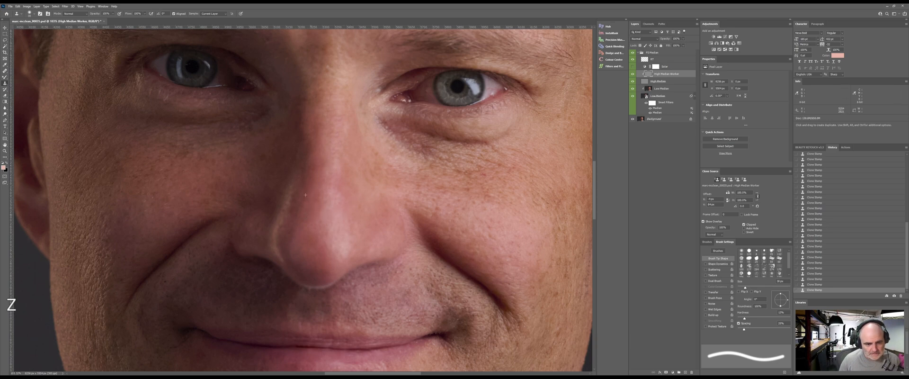
{"action": "key", "text": "z"}
{"action": "mouse_move", "coordinate": [345, 216]}
{"action": "left_mouse_down"}
{"action": "mouse_move", "coordinate": [313, 219]}
{"action": "mouse_move", "coordinate": [331, 207]}
{"action": "left_mouse_up"}
{"action": "key", "text": "space"}
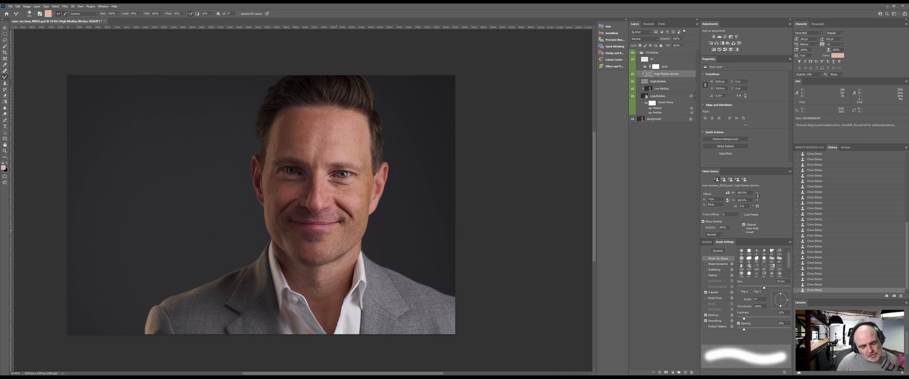
{"action": "left_click", "coordinate": [649, 88]}
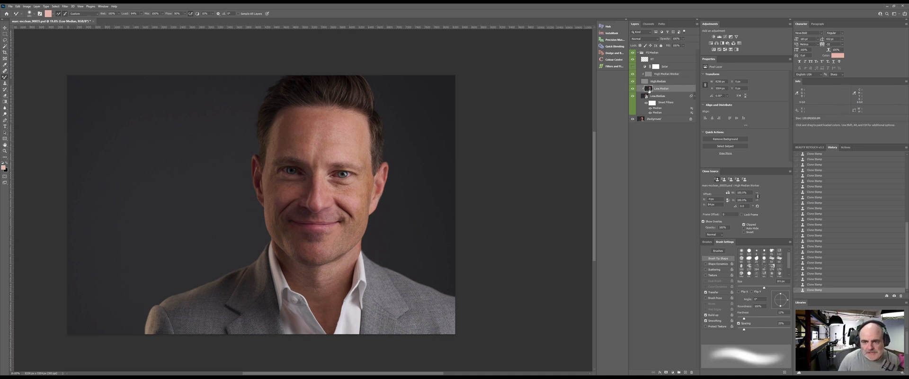
{"action": "key", "text": "b"}
{"action": "key", "text": "b"}
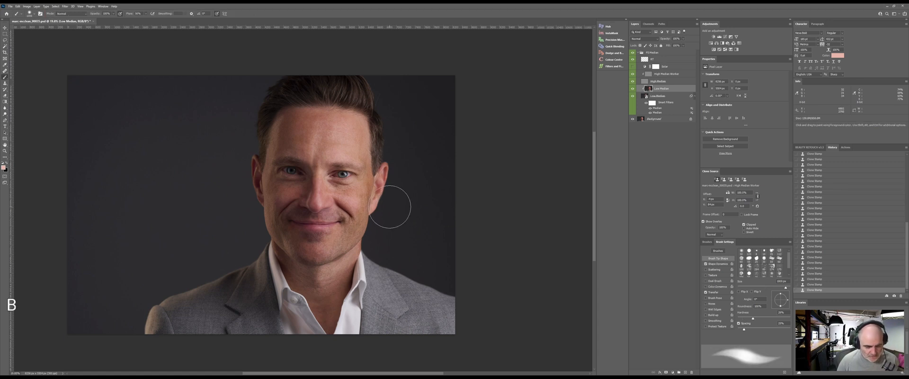
{"action": "left_click_drag", "start_coordinate": [391, 197], "coordinate": [374, 198]}
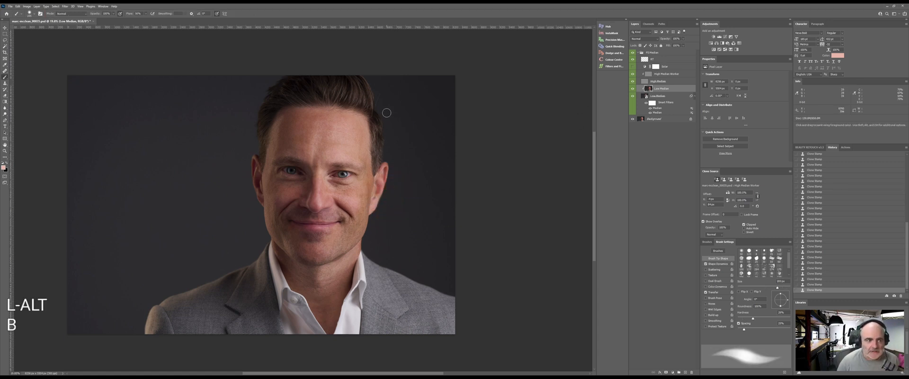
- Set the Brush blending mode to Color and sample the skin tone of the man's left cheek
{"action": "left_click", "coordinate": [71, 13]}
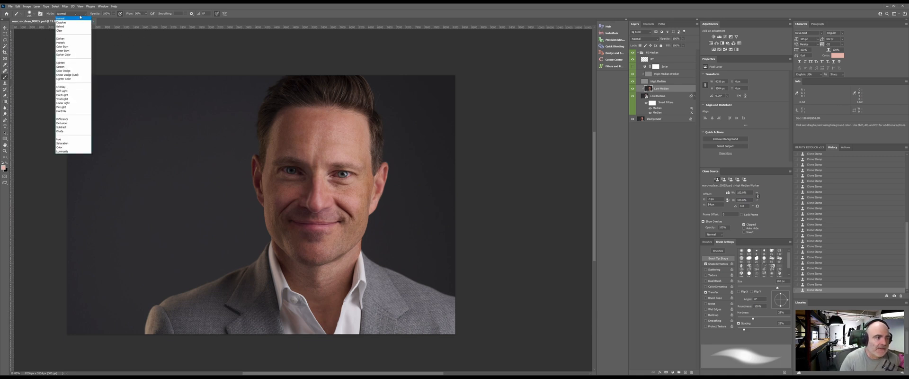
{"action": "left_click", "coordinate": [71, 146]}
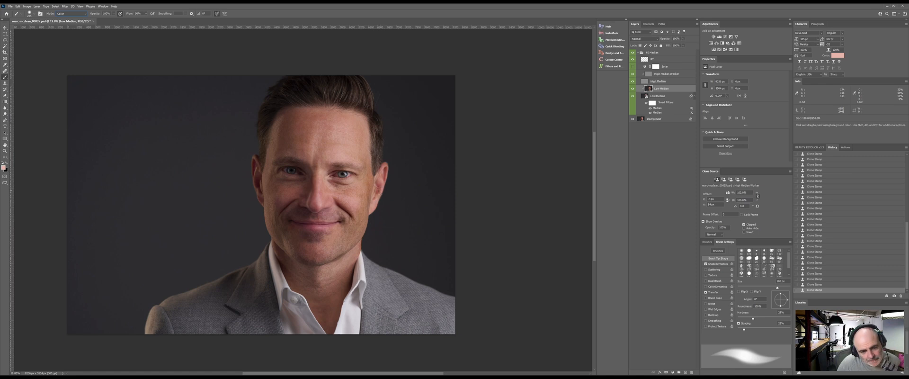
{"action": "key", "text": "alt"}
{"action": "left_click", "coordinate": [353, 196], "text": "alt"}
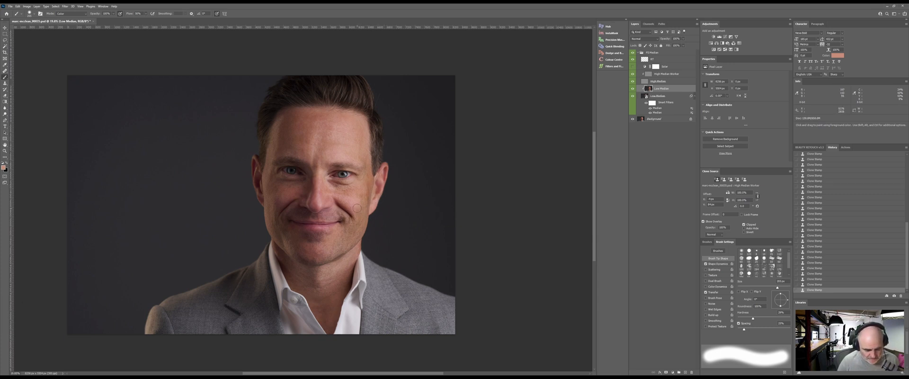
- Set the brush to 10% flow and paint the sampled skin tone over the outer left cheek, from temple to jaw
{"action": "key", "text": "shift+1"}
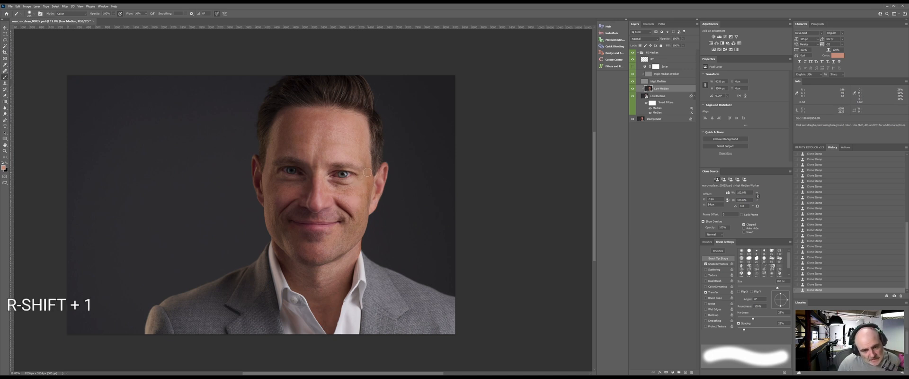
{"action": "left_click_drag", "start_coordinate": [368, 172], "coordinate": [367, 197]}
{"action": "left_click_drag", "start_coordinate": [369, 180], "coordinate": [366, 196]}
{"action": "left_click_drag", "start_coordinate": [368, 180], "coordinate": [367, 199]}
{"action": "left_click_drag", "start_coordinate": [366, 178], "coordinate": [366, 200]}
{"action": "left_click_drag", "start_coordinate": [366, 179], "coordinate": [366, 201]}
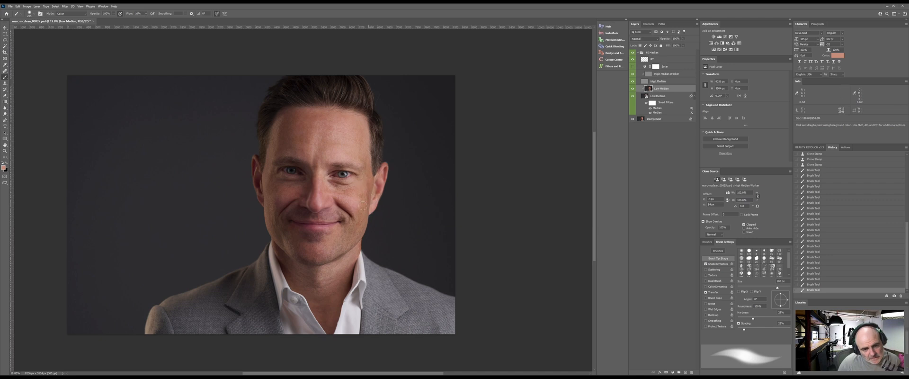
{"action": "left_click_drag", "start_coordinate": [367, 205], "coordinate": [364, 195]}
{"action": "left_click_drag", "start_coordinate": [370, 166], "coordinate": [360, 232]}
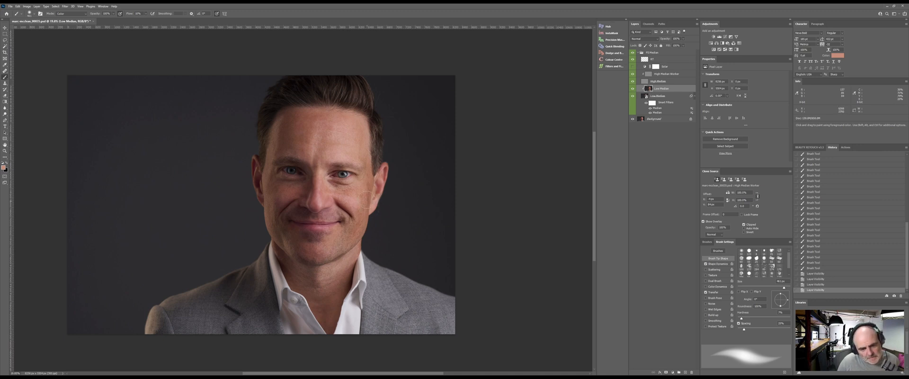
- On the High Median Worker layer, clone clean skin texture over the spots on the left cheek beside the upper ear
{"action": "key", "text": "z"}
{"action": "left_click_drag", "start_coordinate": [369, 196], "coordinate": [430, 199]}
{"action": "key", "text": "space"}
{"action": "left_click_drag", "start_coordinate": [367, 149], "coordinate": [295, 150]}
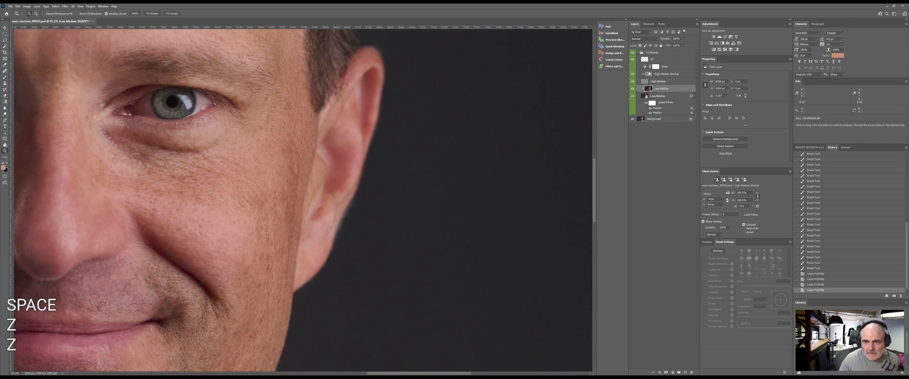
{"action": "left_click", "coordinate": [650, 74]}
{"action": "key", "text": "s"}
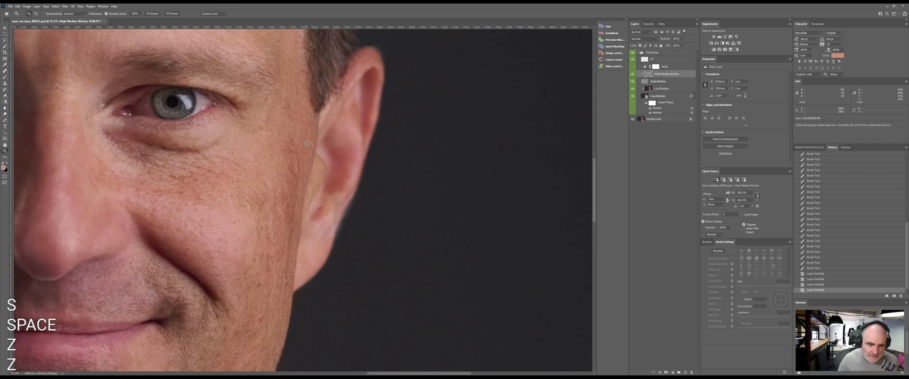
{"action": "left_click", "coordinate": [298, 146], "text": "alt"}
{"action": "left_click", "coordinate": [298, 116], "text": "alt"}
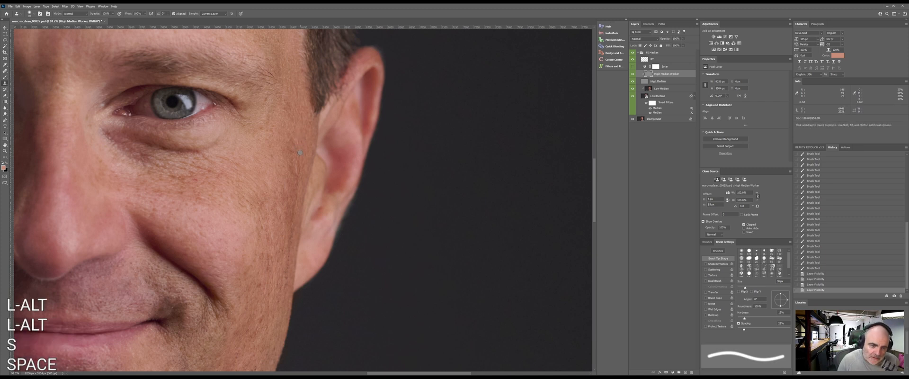
{"action": "left_click", "coordinate": [298, 154]}
{"action": "left_click", "coordinate": [301, 162]}
{"action": "left_click", "coordinate": [298, 155]}
{"action": "left_click", "coordinate": [296, 149]}
{"action": "left_click", "coordinate": [298, 162]}
{"action": "left_click", "coordinate": [298, 162]}
{"action": "left_click", "coordinate": [298, 165]}
- Clone nearby skin texture over the blemishes on the cheek edge in front of the middle of the left ear
{"action": "left_click", "coordinate": [297, 169]}
{"action": "left_click", "coordinate": [296, 173]}
{"action": "left_click", "coordinate": [295, 178]}
{"action": "left_click", "coordinate": [298, 179]}
{"action": "left_click", "coordinate": [301, 164], "text": "alt"}
{"action": "left_click", "coordinate": [298, 180]}
{"action": "left_click", "coordinate": [297, 155], "text": "alt"}
{"action": "left_click", "coordinate": [302, 177]}
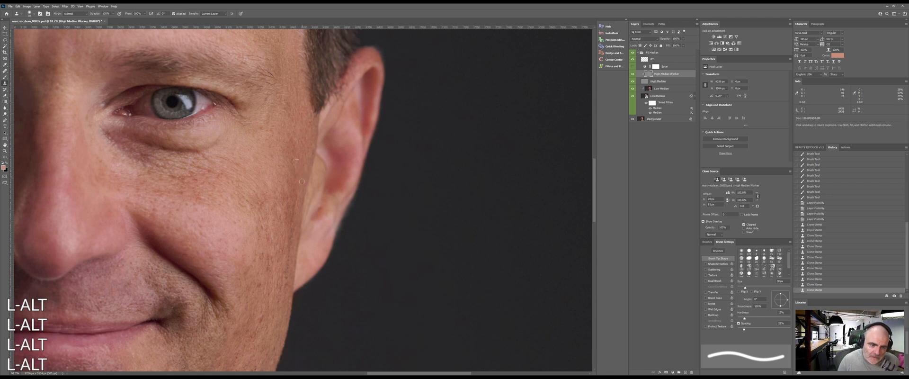
{"action": "left_click", "coordinate": [298, 163], "text": "alt"}
{"action": "left_click", "coordinate": [296, 177]}
{"action": "left_click", "coordinate": [295, 177]}
- Clone clean texture down the outer left cheek alongside the lower ear and earlobe
{"action": "left_click", "coordinate": [295, 197]}
{"action": "left_click", "coordinate": [295, 208]}
{"action": "left_click", "coordinate": [290, 184], "text": "alt"}
{"action": "left_click", "coordinate": [293, 197]}
{"action": "left_click", "coordinate": [293, 217]}
{"action": "left_click", "coordinate": [297, 203]}
{"action": "left_click", "coordinate": [291, 190], "text": "alt"}
{"action": "left_click", "coordinate": [292, 230]}
{"action": "left_click", "coordinate": [291, 244]}
{"action": "left_click", "coordinate": [293, 202], "text": "alt"}
{"action": "left_click", "coordinate": [293, 226]}
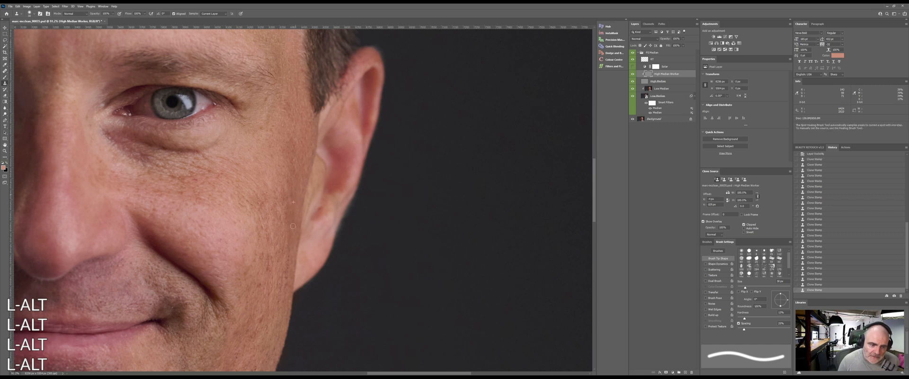
- Clone clean texture over the spots near the left jaw edge and on the outer cheek above it
{"action": "left_click", "coordinate": [291, 239], "text": "alt"}
{"action": "left_click", "coordinate": [291, 256]}
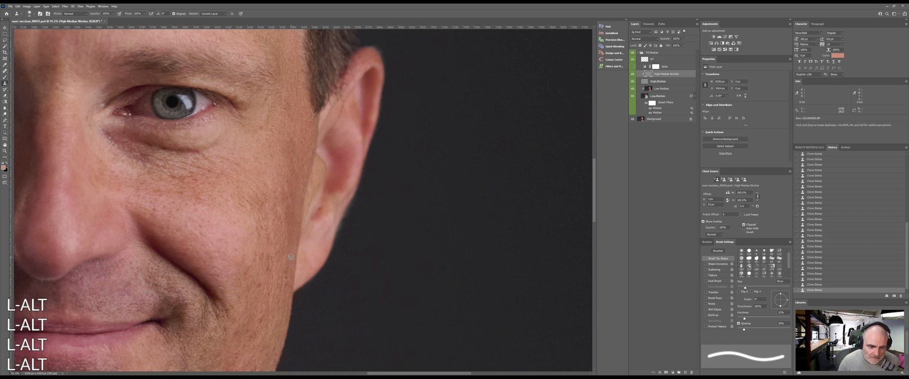
{"action": "left_click", "coordinate": [290, 264]}
{"action": "left_click", "coordinate": [289, 269]}
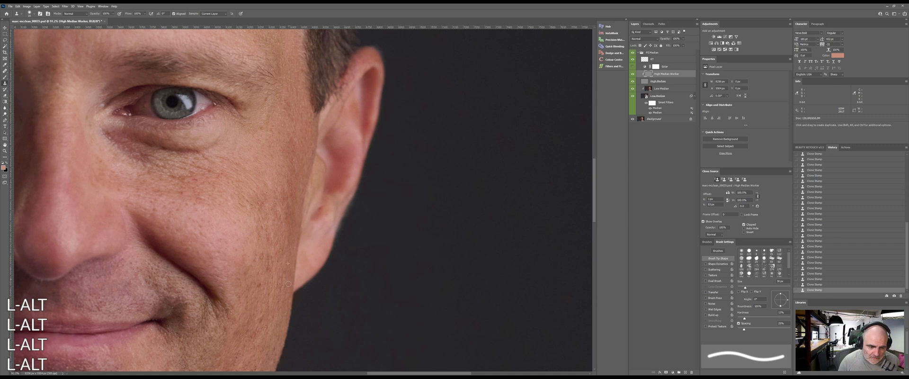
{"action": "left_click", "coordinate": [302, 192], "text": "alt"}
{"action": "left_click", "coordinate": [288, 213]}
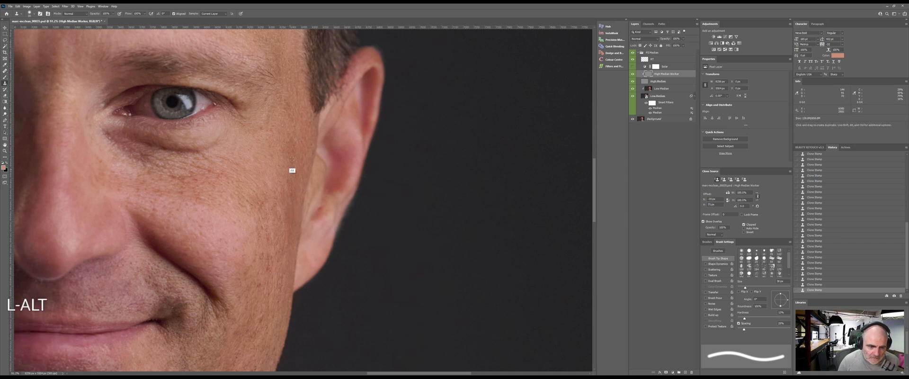
- Resample clean skin and clone over the remaining spots on the outer cheek and up toward the left temple
{"action": "left_click", "coordinate": [295, 165], "text": "alt"}
{"action": "left_click", "coordinate": [291, 192]}
{"action": "left_click", "coordinate": [290, 176], "text": "alt"}
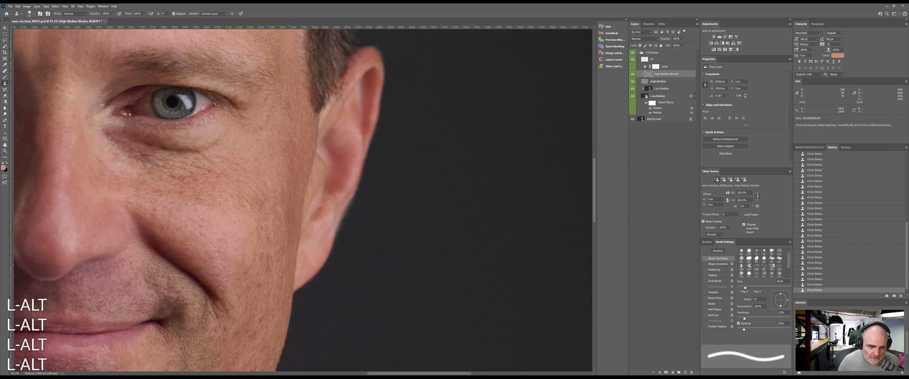
{"action": "left_click", "coordinate": [290, 193]}
{"action": "left_click", "coordinate": [286, 162], "text": "alt"}
{"action": "left_click", "coordinate": [309, 159], "text": "alt"}
{"action": "left_click", "coordinate": [294, 164]}
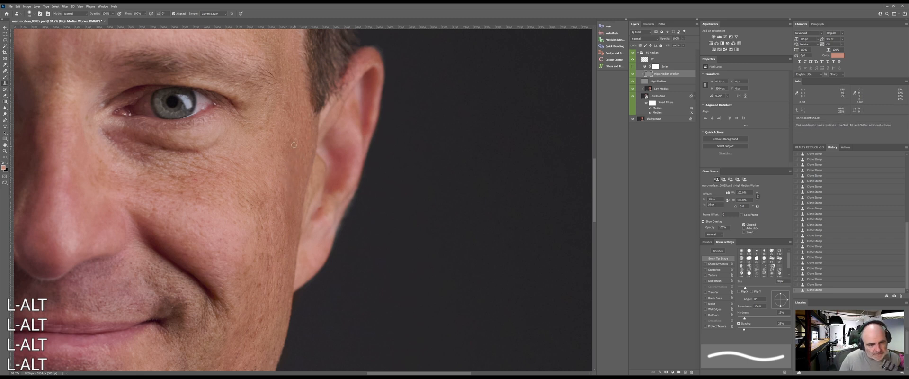
{"action": "left_click", "coordinate": [298, 147]}
{"action": "left_click", "coordinate": [301, 149], "text": "alt"}
{"action": "left_click_drag", "start_coordinate": [294, 137], "coordinate": [289, 114]}
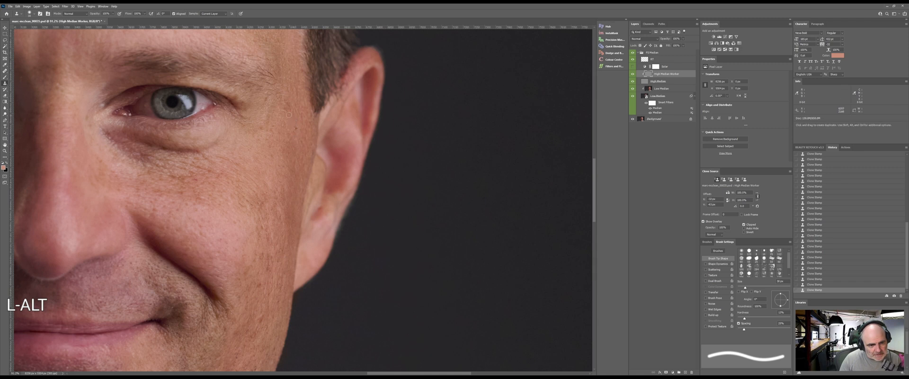
{"action": "left_click", "coordinate": [297, 186], "text": "alt"}
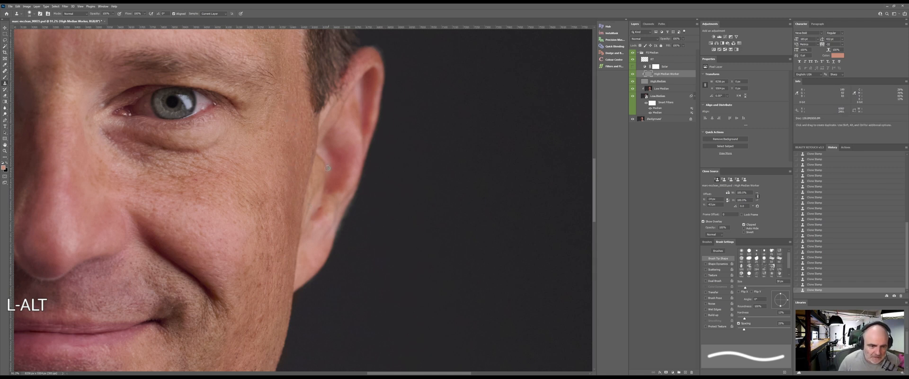
{"action": "left_click", "coordinate": [307, 217], "text": "alt"}
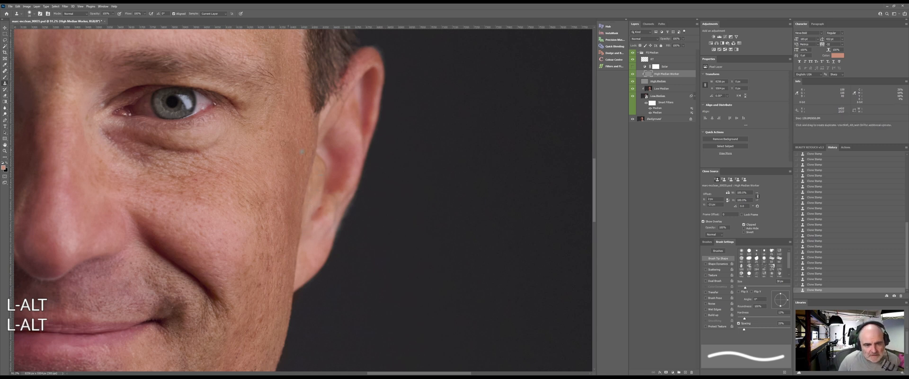
- On the Low Median layer, sample the left earlobe's skin tone and brush it along the crease in front of the ear
{"action": "left_click", "coordinate": [652, 88]}
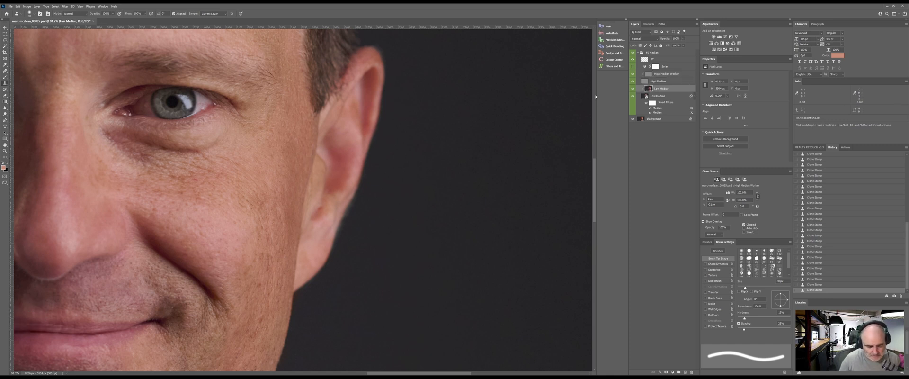
{"action": "key", "text": "b"}
{"action": "right_click", "coordinate": [325, 174], "text": "alt"}
{"action": "mouse_move", "coordinate": [314, 178]}
{"action": "left_mouse_down"}
{"action": "mouse_move", "coordinate": [284, 186]}
{"action": "mouse_move", "coordinate": [312, 184]}
{"action": "left_mouse_up"}
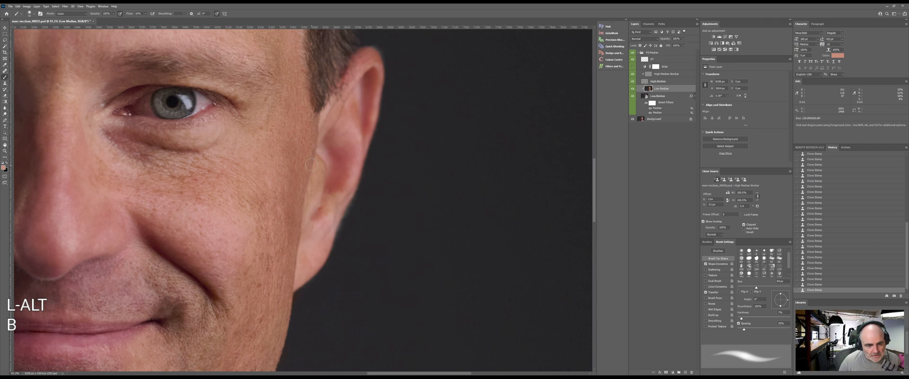
{"action": "left_click", "coordinate": [310, 243], "text": "alt"}
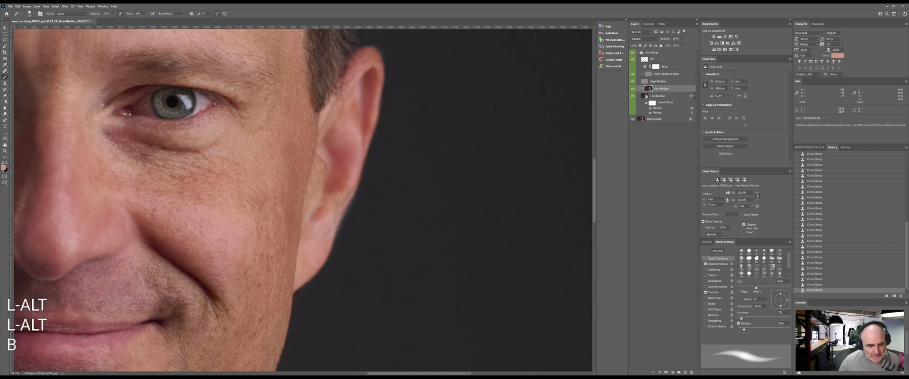
{"action": "left_click_drag", "start_coordinate": [318, 160], "coordinate": [314, 207]}
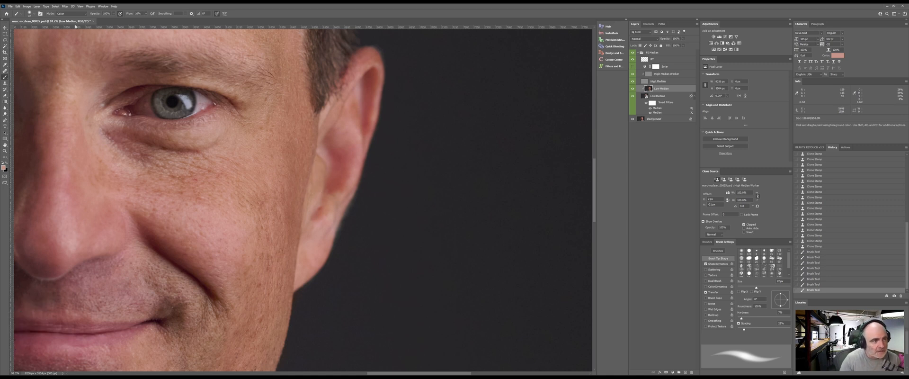
- Set the Brush blending mode to Normal and paint over the uneven tones where the left ear meets the cheek
{"action": "left_click", "coordinate": [71, 14]}
{"action": "left_click", "coordinate": [70, 22]}
{"action": "left_click", "coordinate": [71, 15]}
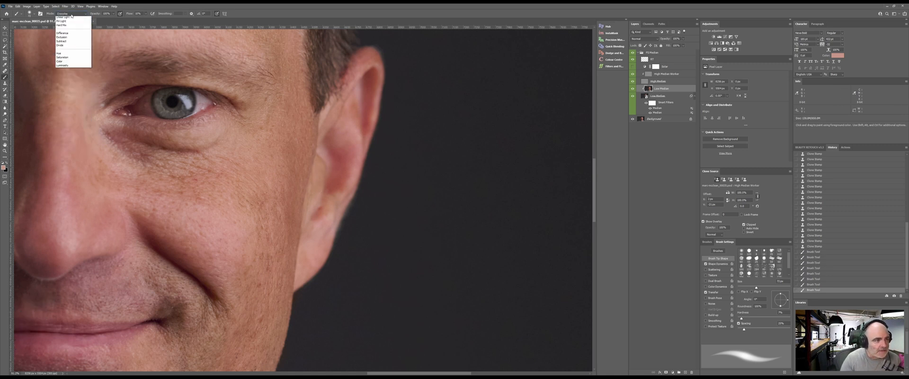
{"action": "left_click", "coordinate": [71, 17]}
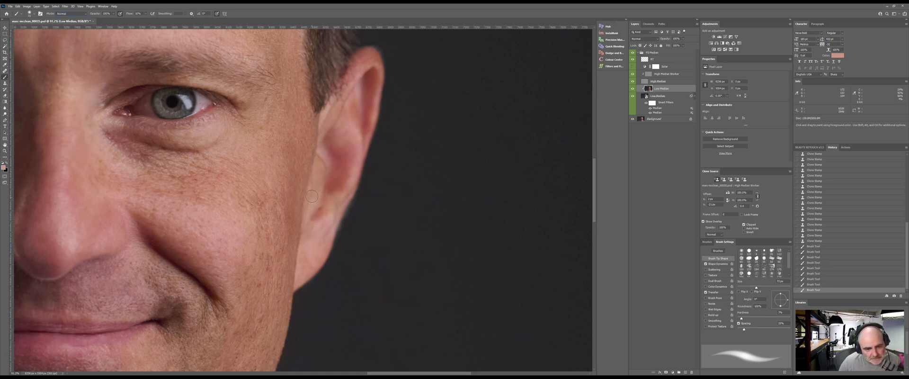
{"action": "left_click_drag", "start_coordinate": [311, 196], "coordinate": [313, 194]}
{"action": "mouse_move", "coordinate": [316, 165]}
{"action": "left_mouse_down"}
{"action": "mouse_move", "coordinate": [313, 189]}
{"action": "mouse_move", "coordinate": [319, 161]}
{"action": "left_mouse_up"}
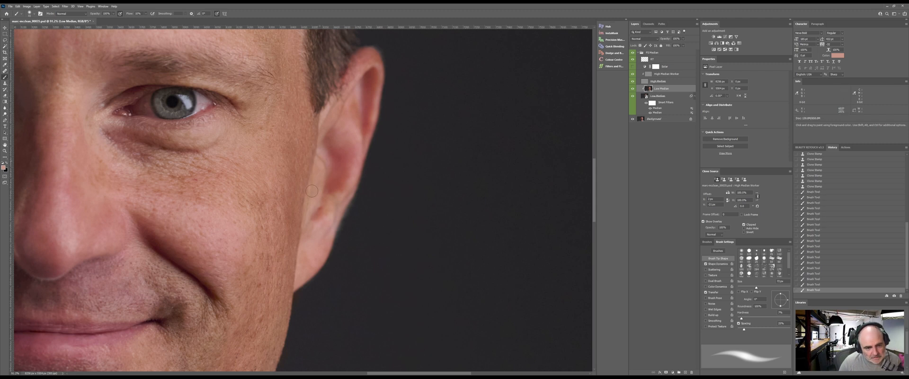
{"action": "left_click_drag", "start_coordinate": [314, 198], "coordinate": [309, 211]}
- Sample tones from the lower and upper left ear and paint them over its dark and reddish patches
{"action": "left_click", "coordinate": [320, 207], "text": "alt"}
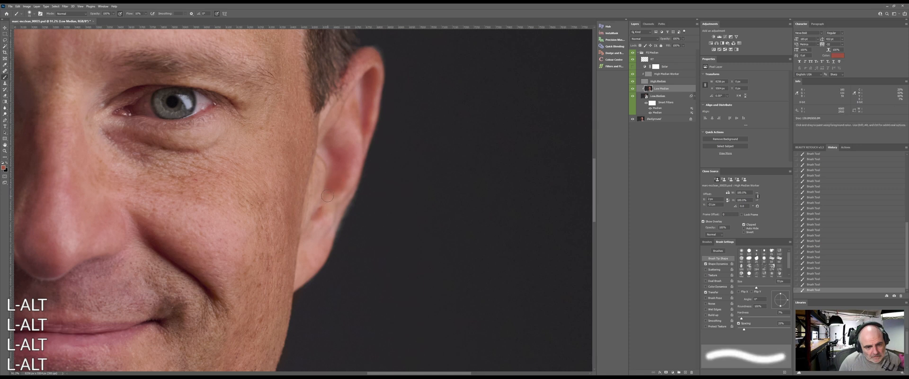
{"action": "left_click", "coordinate": [314, 228], "text": "alt"}
{"action": "left_click", "coordinate": [318, 221], "text": "alt"}
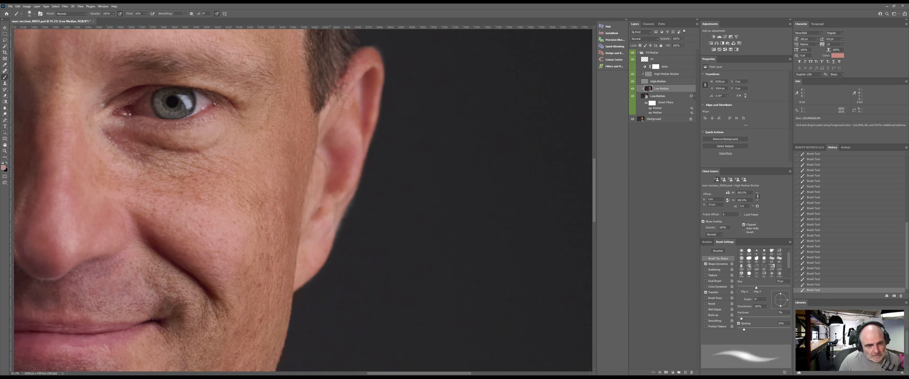
{"action": "key", "text": "alt"}
{"action": "left_click", "coordinate": [349, 115], "text": "alt"}
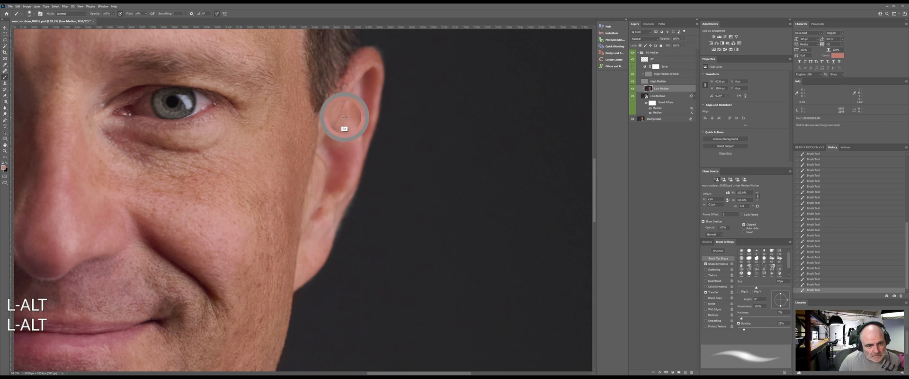
{"action": "left_click", "coordinate": [371, 108], "text": "alt"}
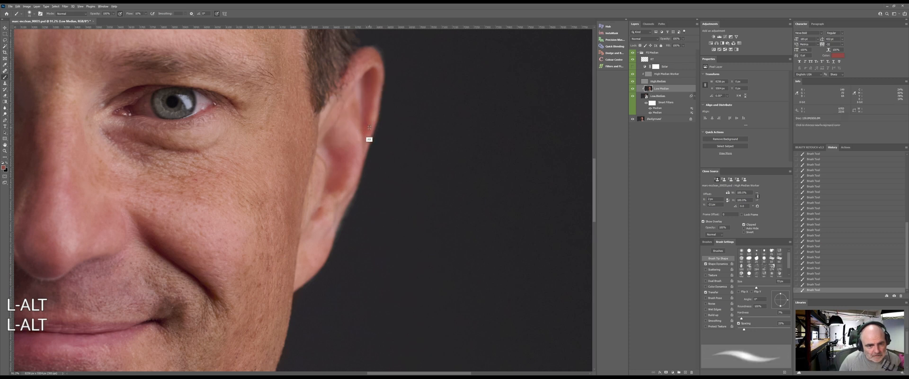
{"action": "left_click", "coordinate": [372, 118], "text": "alt"}
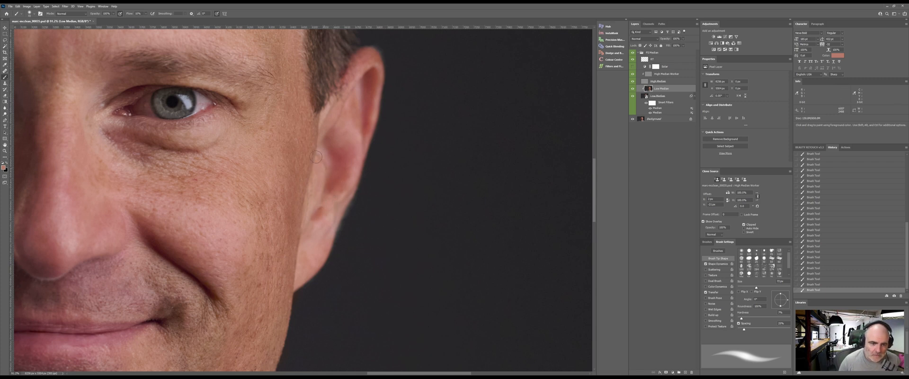
- Sample the lighter skin tone near the left earlobe and blend it down the front edge of the ear
{"action": "key", "text": "alt"}
{"action": "left_click", "coordinate": [306, 251], "text": "alt"}
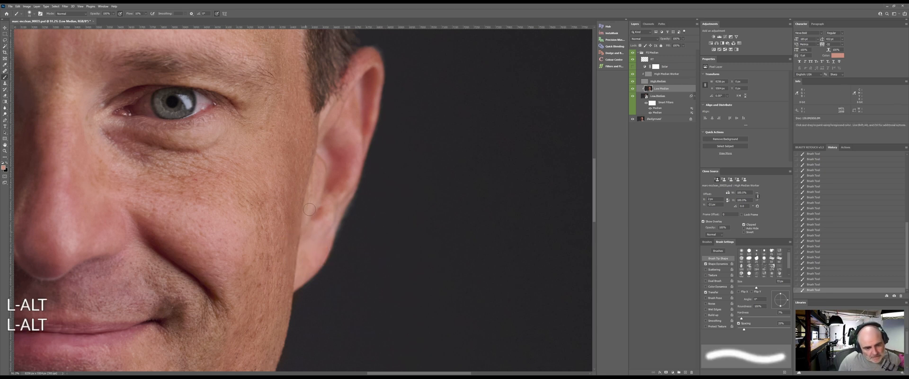
{"action": "left_click_drag", "start_coordinate": [315, 173], "coordinate": [308, 232]}
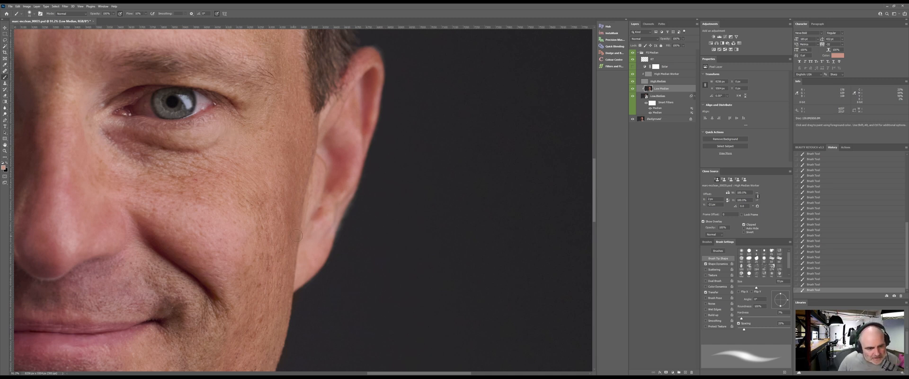
- Sample a skin tone from the lower left cheek and paint it with a larger brush over the cheek's uneven, bright areas
{"action": "left_click_drag", "start_coordinate": [271, 222], "coordinate": [364, 186]}
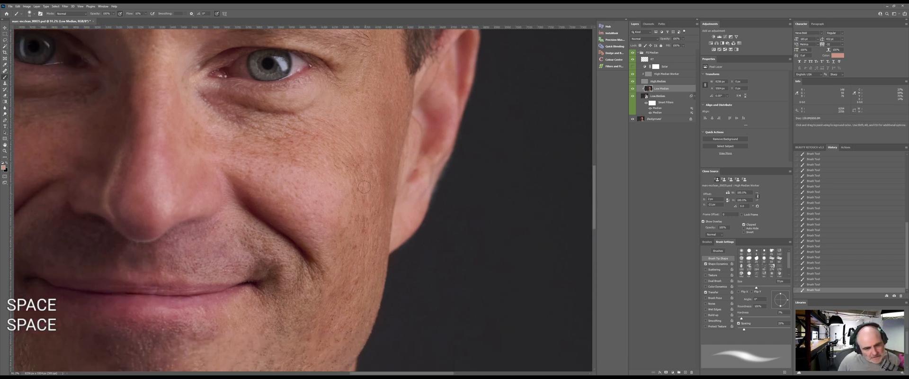
{"action": "left_click", "coordinate": [355, 235], "text": "alt"}
{"action": "left_click_drag", "start_coordinate": [349, 184], "coordinate": [362, 185]}
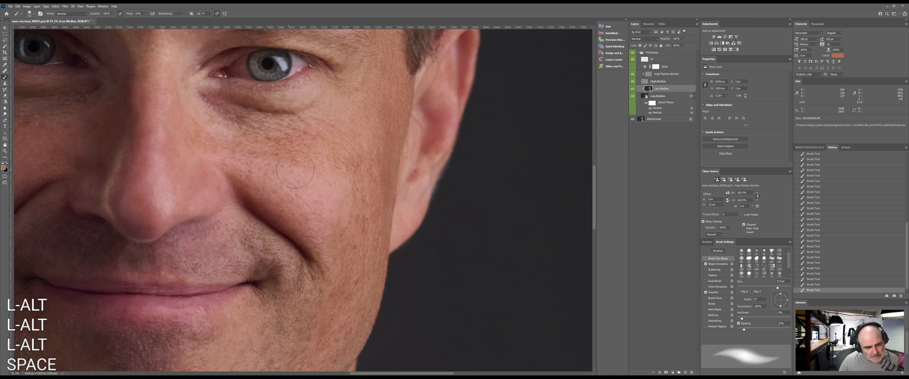
{"action": "mouse_move", "coordinate": [282, 175]}
{"action": "left_mouse_down"}
{"action": "mouse_move", "coordinate": [323, 184]}
{"action": "mouse_move", "coordinate": [317, 194]}
{"action": "left_mouse_up"}
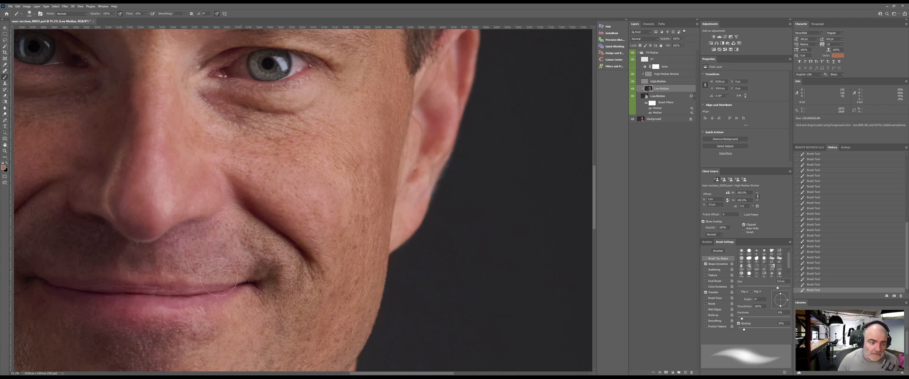
{"action": "key", "text": "space"}
{"action": "left_click_drag", "start_coordinate": [302, 228], "coordinate": [389, 212]}
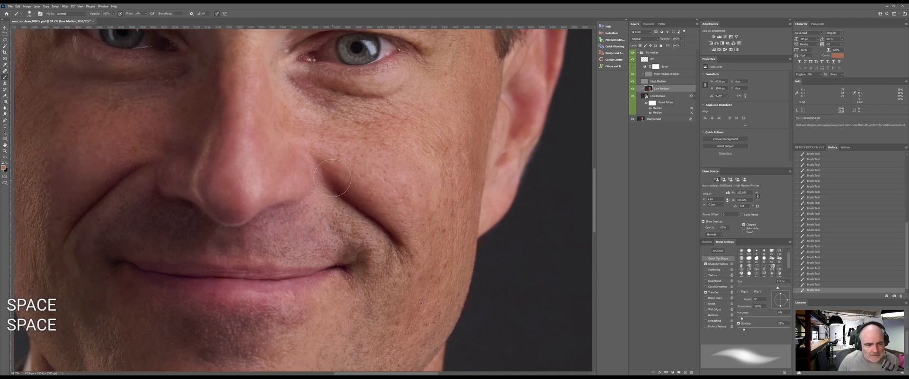
{"action": "key", "text": "z"}
{"action": "left_click_drag", "start_coordinate": [332, 186], "coordinate": [303, 192]}
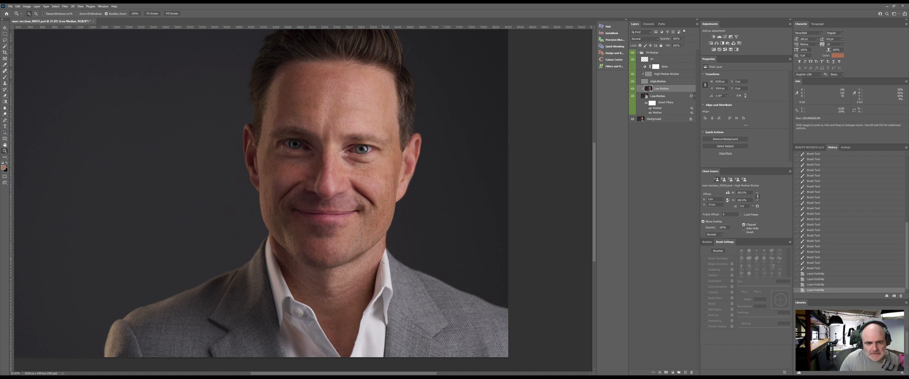
- Brush the skin tone over the uneven areas of the man's left cheek and the neck just below the chin
{"action": "key", "text": "b"}
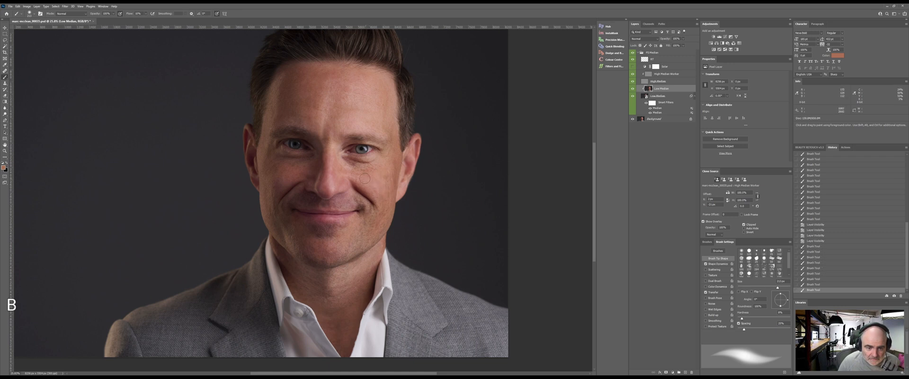
{"action": "mouse_move", "coordinate": [348, 171]}
{"action": "left_mouse_down"}
{"action": "mouse_move", "coordinate": [364, 184]}
{"action": "mouse_move", "coordinate": [347, 175]}
{"action": "left_mouse_up"}
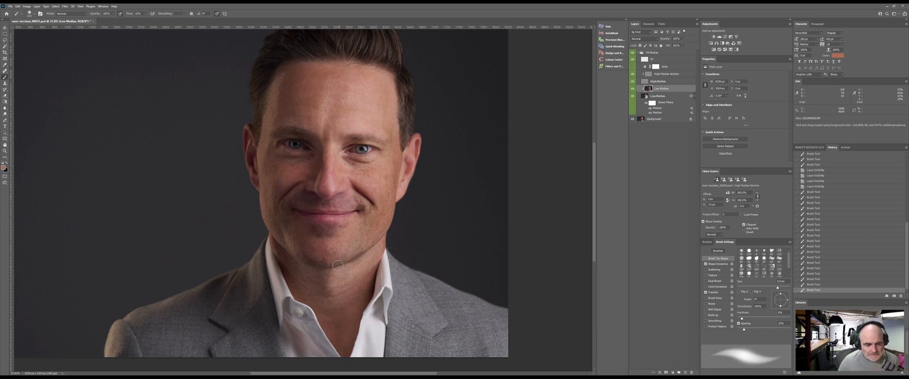
{"action": "left_click_drag", "start_coordinate": [327, 272], "coordinate": [343, 280]}
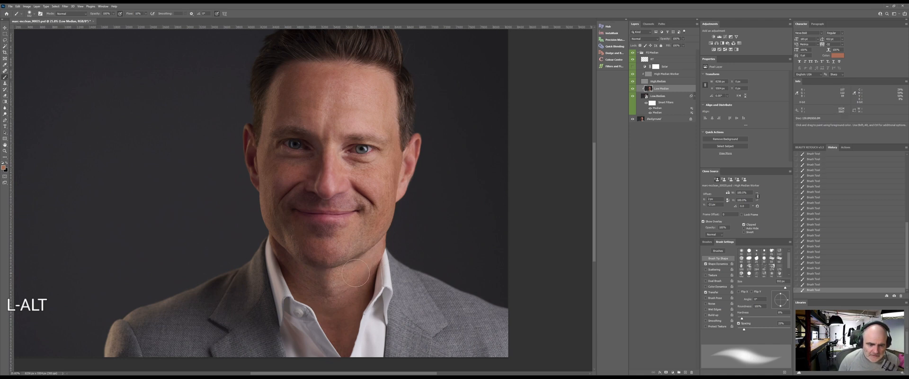
- Undo the last four brush strokes, repaint the neck below the chin at 10% flow, and undo the last two strokes
{"action": "key", "text": "ctrl+z"}
{"action": "key", "text": "ctrl+z"}
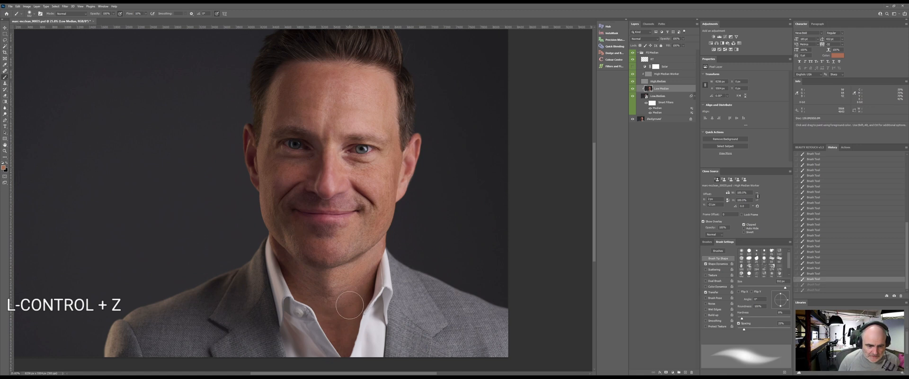
{"action": "key", "text": "ctrl+z"}
{"action": "key", "text": "ctrl+z"}
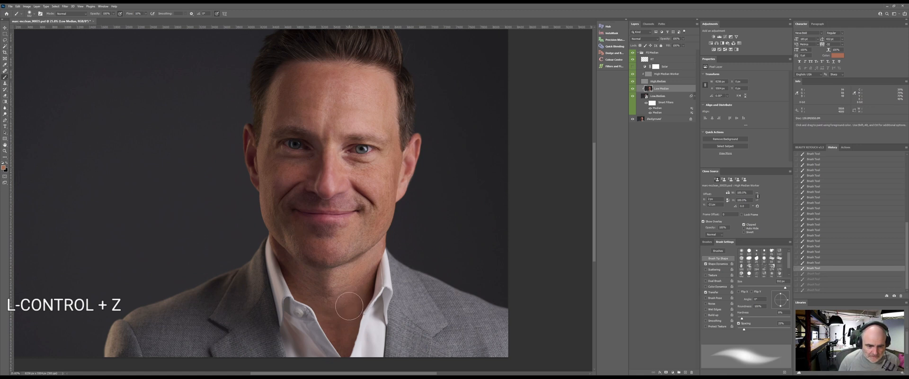
{"action": "key", "text": "shift+1"}
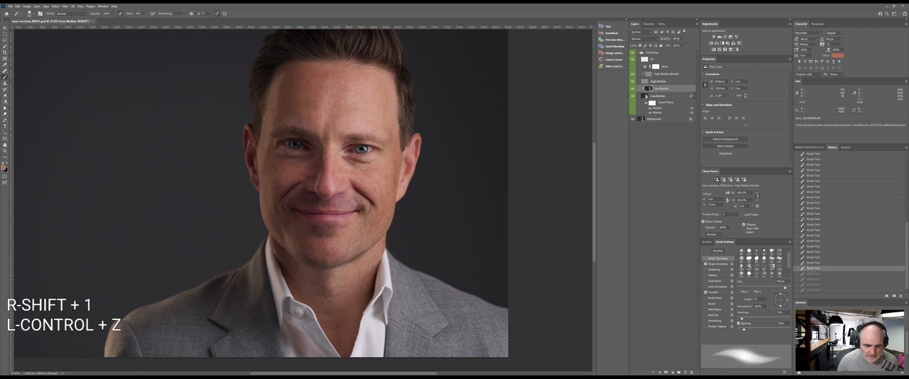
{"action": "left_click", "coordinate": [331, 276]}
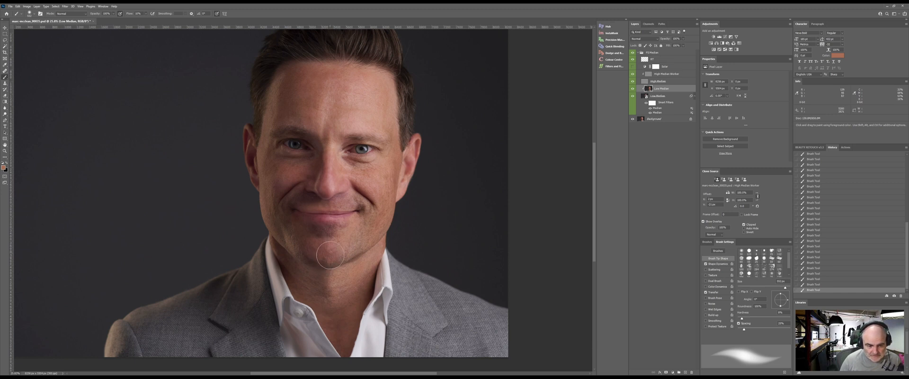
{"action": "key", "text": "ctrl+z"}
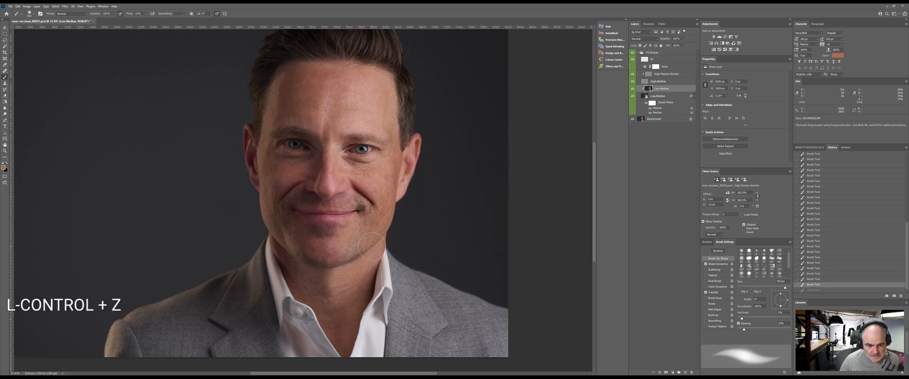
{"action": "key", "text": "ctrl+z"}
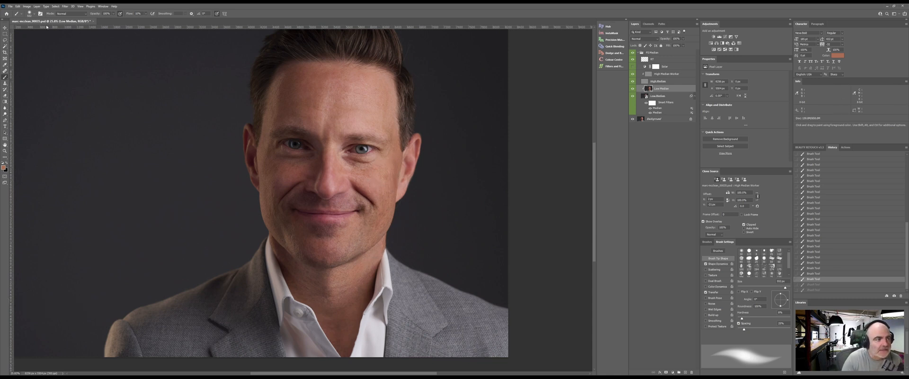
- Set the Brush blending mode to Color and paint over the uneven skin color on the lower face and chin
{"action": "left_click", "coordinate": [77, 15]}
{"action": "left_click", "coordinate": [71, 148]}
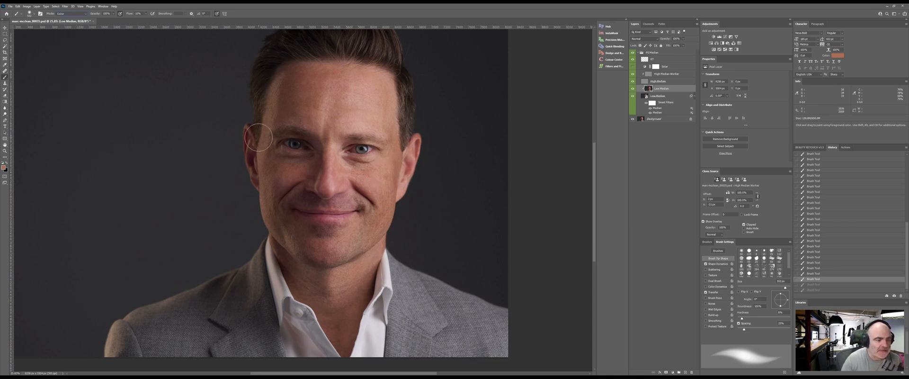
{"action": "mouse_move", "coordinate": [339, 205]}
{"action": "left_mouse_down"}
{"action": "mouse_move", "coordinate": [363, 201]}
{"action": "mouse_move", "coordinate": [344, 202]}
{"action": "mouse_move", "coordinate": [319, 244]}
{"action": "left_mouse_up"}
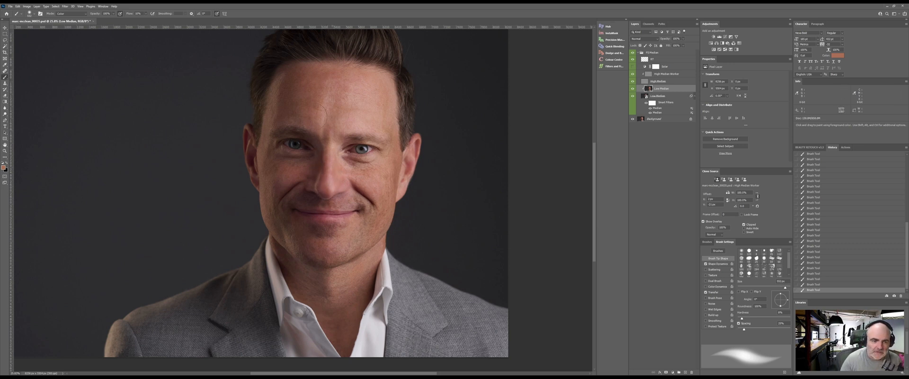
{"action": "left_click_drag", "start_coordinate": [367, 98], "coordinate": [381, 99], "text": "alt"}
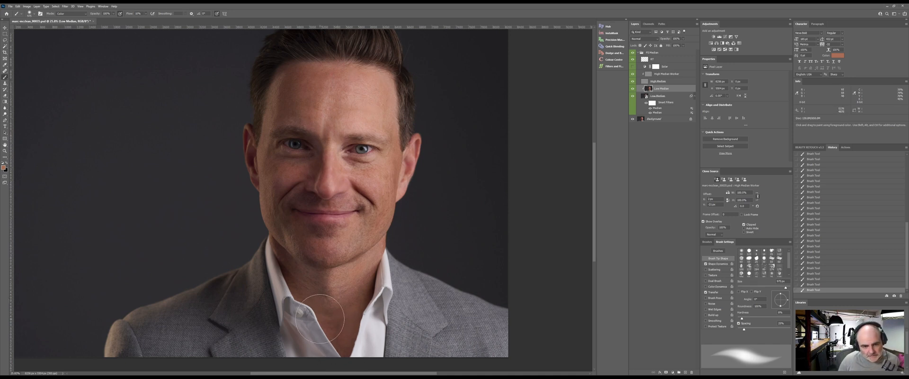
- Compare the portrait with and without the frequency separation group
{"action": "left_click", "coordinate": [633, 56]}
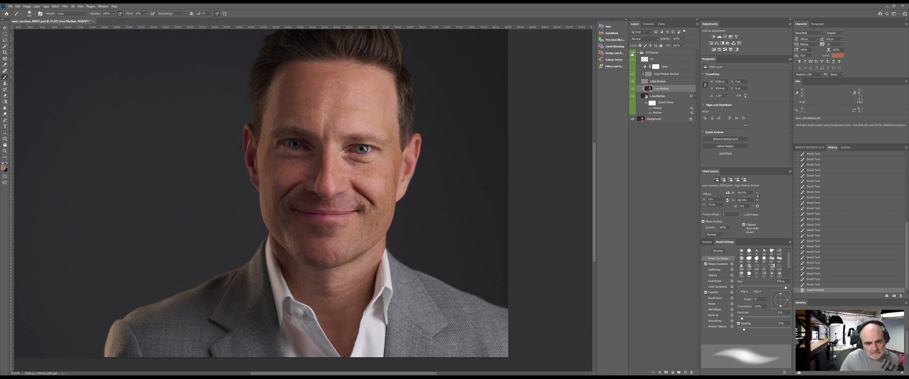
{"action": "left_click", "coordinate": [631, 54]}
{"action": "left_click", "coordinate": [631, 55]}
{"action": "left_click", "coordinate": [631, 55]}
{"action": "left_click", "coordinate": [631, 54]}
{"action": "left_click", "coordinate": [632, 55]}
{"action": "left_click", "coordinate": [631, 54]}
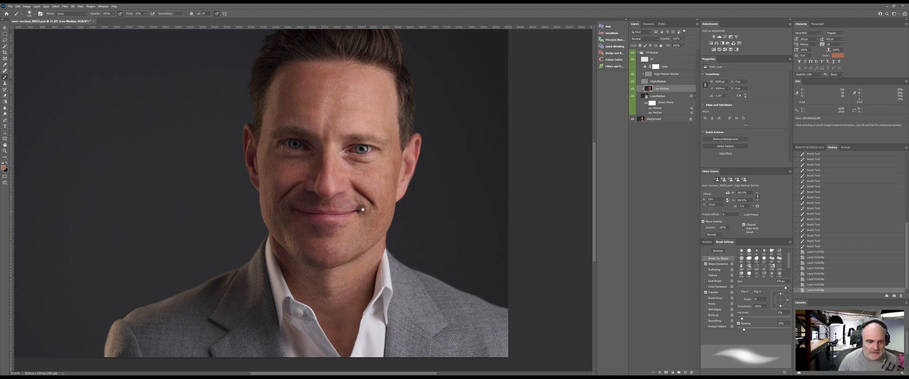
{"action": "mouse_move", "coordinate": [370, 207]}
{"action": "left_mouse_down"}
{"action": "mouse_move", "coordinate": [413, 209]}
{"action": "mouse_move", "coordinate": [425, 222]}
{"action": "left_mouse_up"}
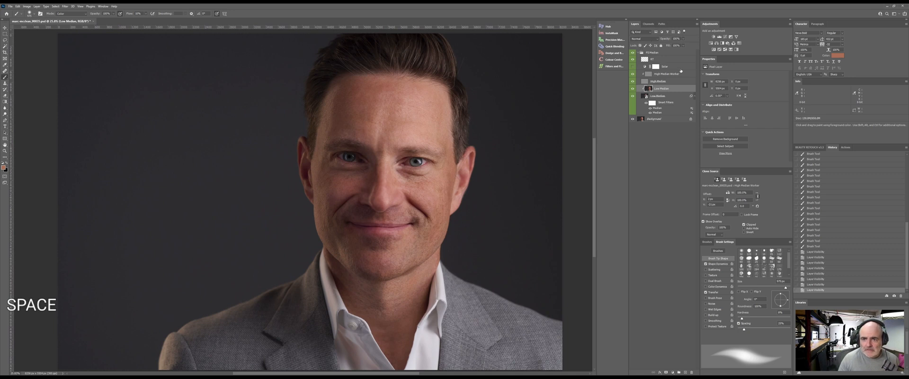
- Delete the two helper layers above the High Median Worker layer, then compare and collapse the frequency separation group
{"action": "left_click", "coordinate": [678, 67]}
{"action": "left_click", "coordinate": [674, 60], "text": "ctrl"}
{"action": "left_click_drag", "start_coordinate": [674, 65], "coordinate": [691, 372]}
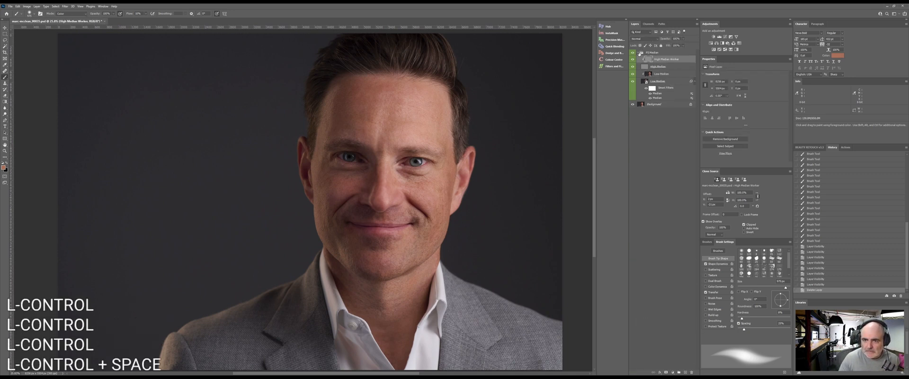
{"action": "left_click", "coordinate": [633, 53]}
{"action": "left_click", "coordinate": [632, 52]}
{"action": "left_click", "coordinate": [632, 52]}
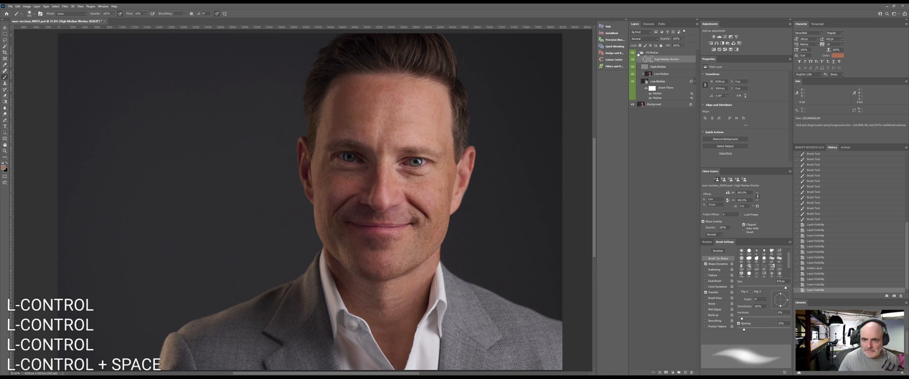
{"action": "left_click", "coordinate": [637, 53]}
{"action": "left_click", "coordinate": [638, 53]}
- Create the dodge and burn layer group and hide the helper layers above its Burn and Dodge curves
{"action": "key", "text": "F6"}
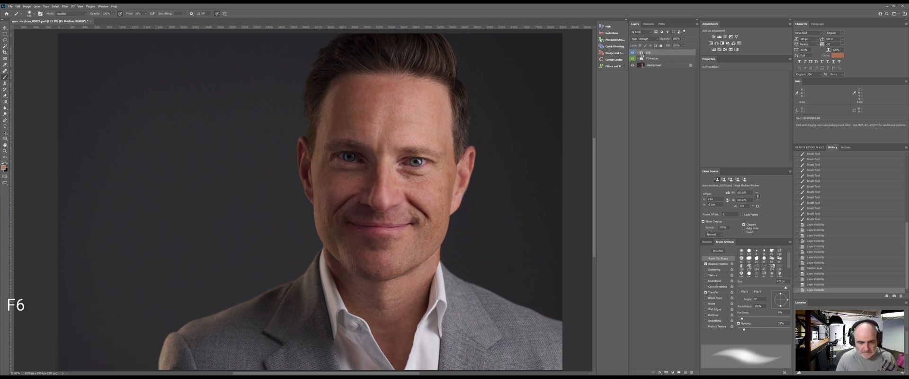
{"action": "left_click", "coordinate": [633, 66]}
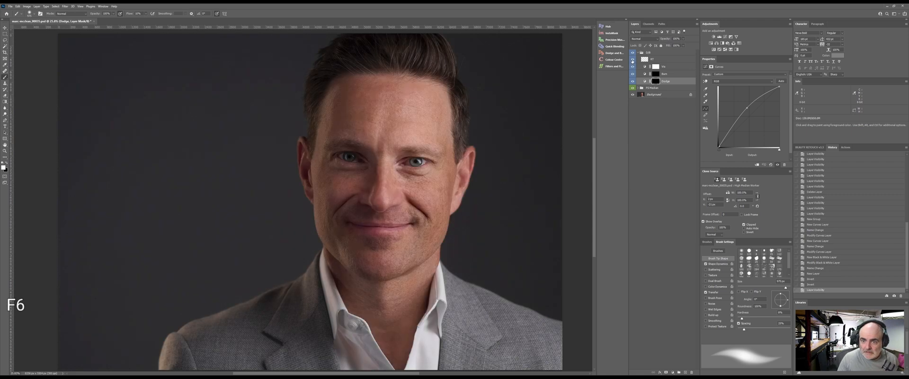
{"action": "left_click", "coordinate": [633, 66]}
{"action": "left_click", "coordinate": [633, 66]}
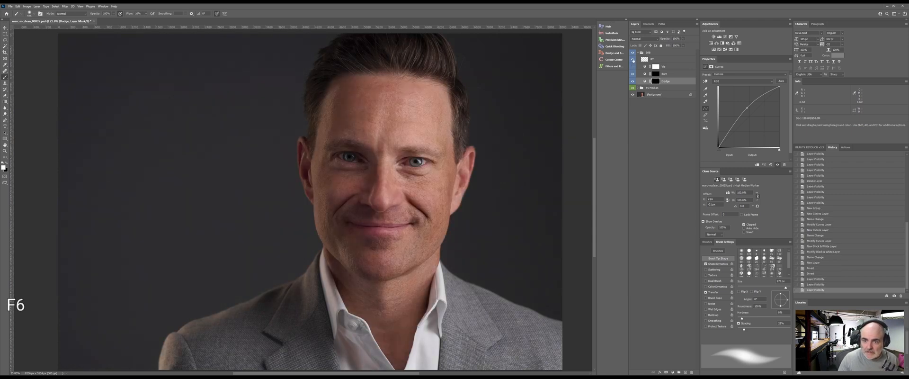
- Paint white on the Dodge layer's mask with a small brush to brighten the man's left eye
{"action": "left_click", "coordinate": [676, 82]}
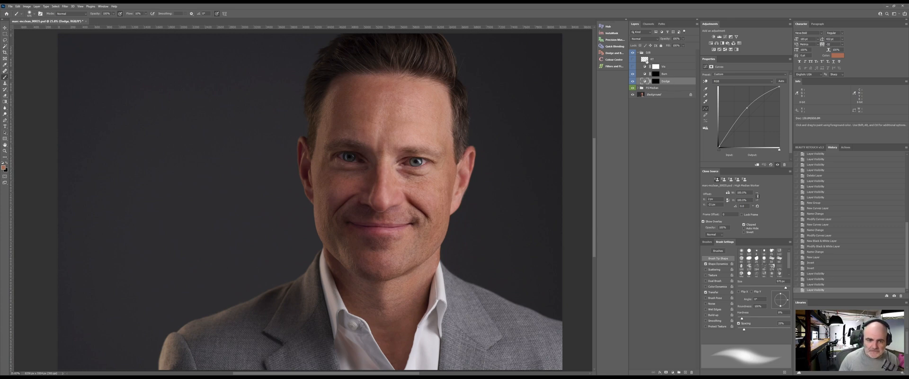
{"action": "key", "text": "z"}
{"action": "left_click_drag", "start_coordinate": [416, 156], "coordinate": [652, 88]}
{"action": "left_click", "coordinate": [656, 81]}
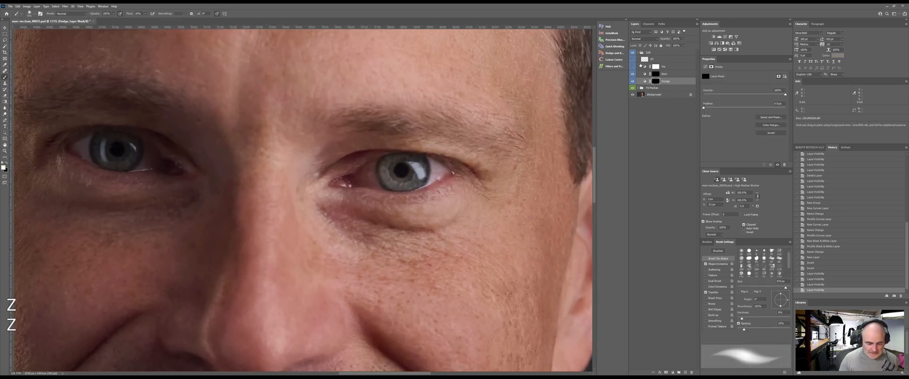
{"action": "key", "text": "b"}
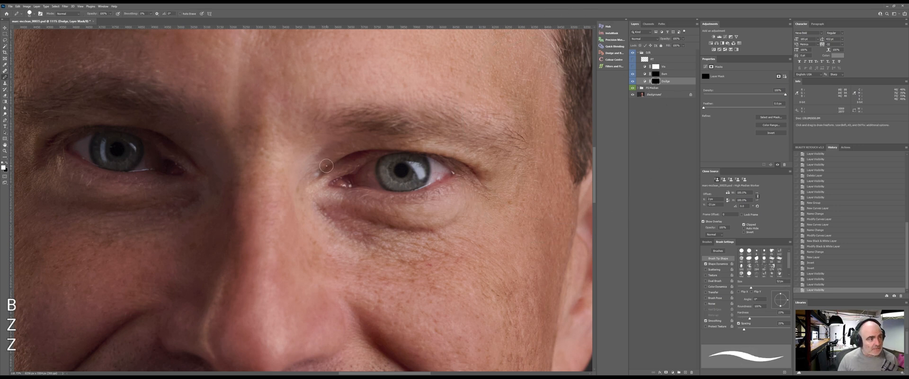
{"action": "key", "text": "shift+1"}
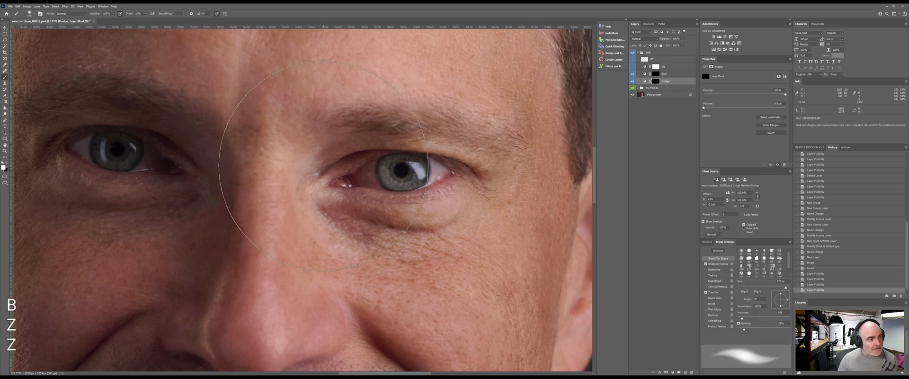
{"action": "mouse_move", "coordinate": [456, 166]}
{"action": "left_mouse_down"}
{"action": "mouse_move", "coordinate": [356, 169]}
{"action": "mouse_move", "coordinate": [423, 173]}
{"action": "mouse_move", "coordinate": [415, 206]}
{"action": "left_mouse_up"}
{"action": "mouse_move", "coordinate": [420, 173]}
{"action": "left_mouse_down"}
{"action": "mouse_move", "coordinate": [424, 181]}
{"action": "mouse_move", "coordinate": [418, 169]}
{"action": "mouse_move", "coordinate": [390, 180]}
{"action": "left_mouse_up"}
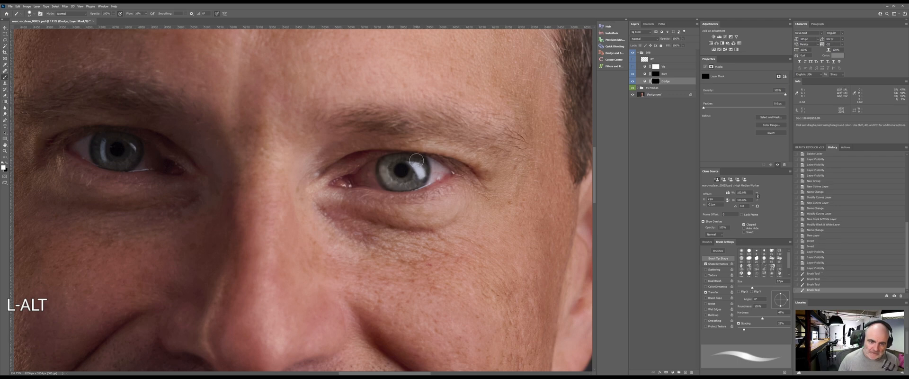
- Brighten the iris and white of the man's right eye on the Dodge layer's mask
{"action": "left_click_drag", "start_coordinate": [196, 207], "coordinate": [383, 228]}
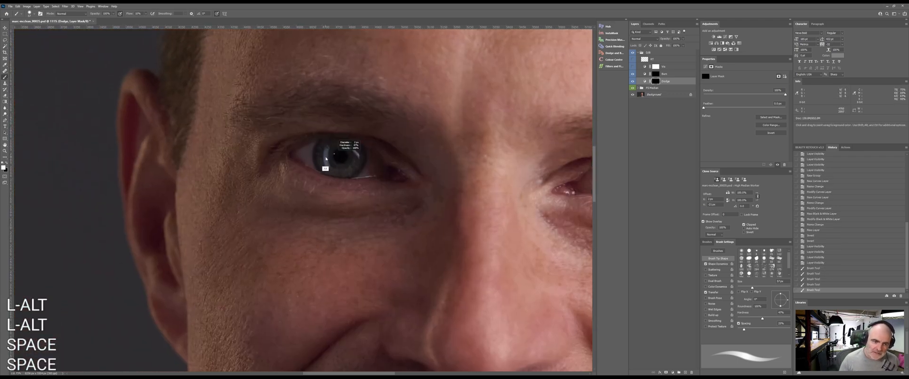
{"action": "left_click_drag", "start_coordinate": [326, 158], "coordinate": [331, 159]}
{"action": "mouse_move", "coordinate": [332, 147]}
{"action": "left_mouse_down"}
{"action": "mouse_move", "coordinate": [324, 163]}
{"action": "mouse_move", "coordinate": [328, 155]}
{"action": "mouse_move", "coordinate": [362, 159]}
{"action": "left_mouse_up"}
{"action": "left_click_drag", "start_coordinate": [362, 159], "coordinate": [355, 155]}
{"action": "left_click_drag", "start_coordinate": [355, 156], "coordinate": [359, 155]}
{"action": "left_click_drag", "start_coordinate": [359, 154], "coordinate": [368, 178]}
{"action": "left_click_drag", "start_coordinate": [367, 178], "coordinate": [388, 176]}
- Select the Burn layer's mask, resize and soften the brush, and darken the man's left eyebrow
{"action": "left_click_drag", "start_coordinate": [439, 204], "coordinate": [311, 202]}
{"action": "key", "text": "z"}
{"action": "left_click_drag", "start_coordinate": [355, 216], "coordinate": [313, 177]}
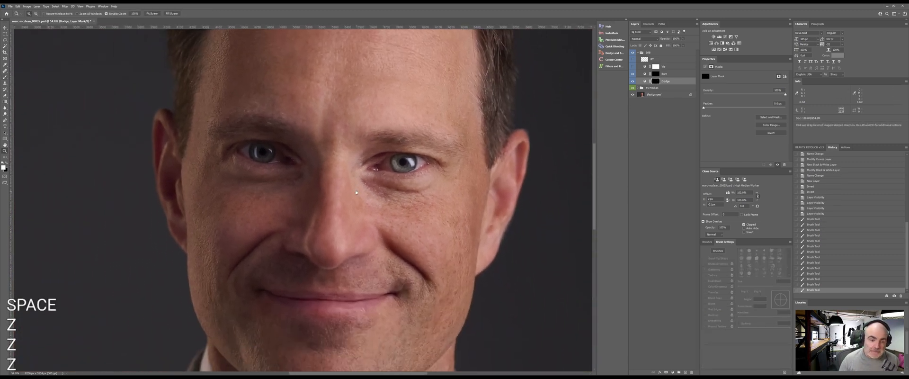
{"action": "left_click", "coordinate": [662, 74]}
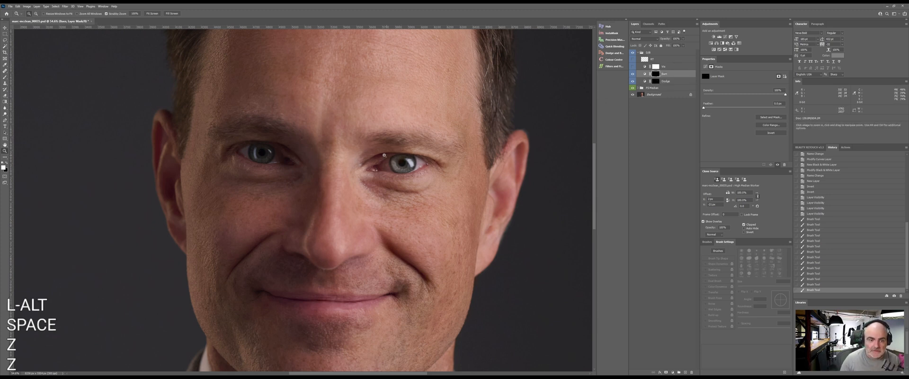
{"action": "key", "text": "alt"}
{"action": "key", "text": "alt"}
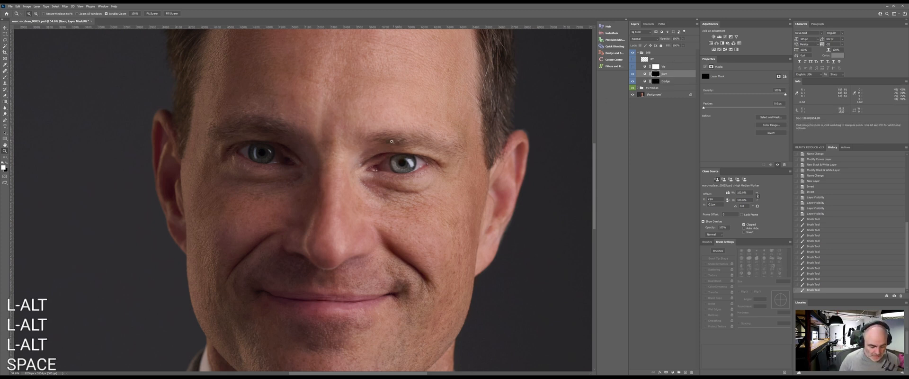
{"action": "key", "text": "b"}
{"action": "right_click", "coordinate": [392, 142], "text": "alt"}
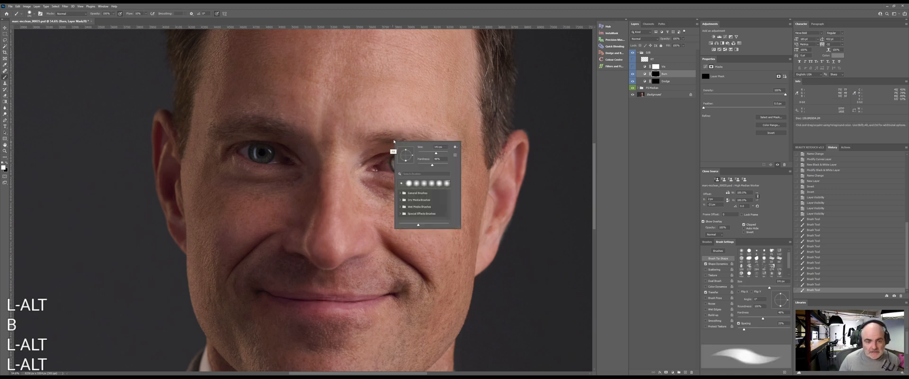
{"action": "right_click", "coordinate": [393, 142], "text": "alt"}
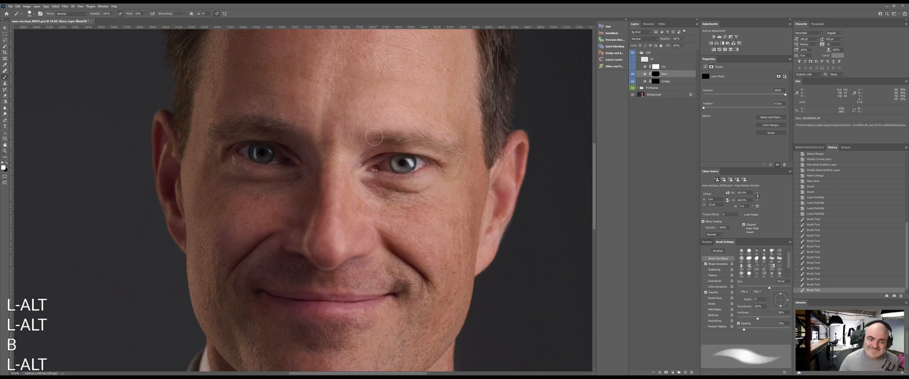
{"action": "left_click_drag", "start_coordinate": [367, 140], "coordinate": [391, 139]}
{"action": "mouse_move", "coordinate": [391, 139]}
{"action": "left_mouse_down"}
{"action": "mouse_move", "coordinate": [372, 141]}
{"action": "mouse_move", "coordinate": [456, 149]}
{"action": "mouse_move", "coordinate": [367, 137]}
{"action": "mouse_move", "coordinate": [434, 144]}
{"action": "mouse_move", "coordinate": [402, 140]}
{"action": "left_mouse_up"}
{"action": "left_click_drag", "start_coordinate": [407, 142], "coordinate": [383, 138]}
{"action": "left_click_drag", "start_coordinate": [389, 139], "coordinate": [369, 137]}
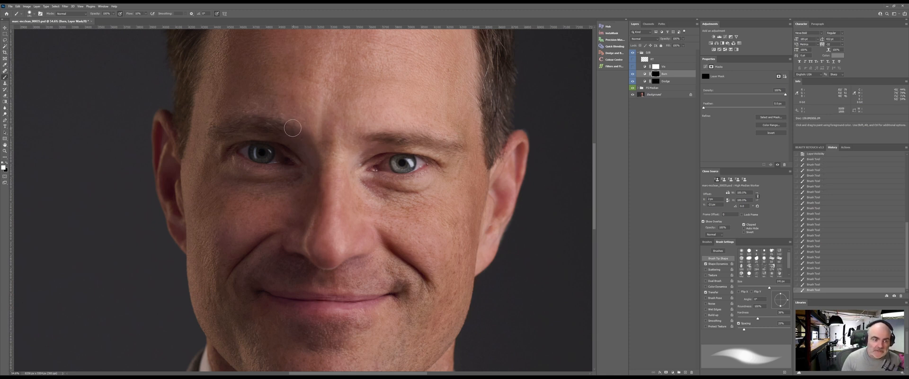
- Darken the right eyebrow and the upper sockets of both eyes on the Burn layer's mask
{"action": "mouse_move", "coordinate": [292, 127]}
{"action": "left_mouse_down"}
{"action": "mouse_move", "coordinate": [224, 128]}
{"action": "mouse_move", "coordinate": [297, 142]}
{"action": "mouse_move", "coordinate": [256, 125]}
{"action": "mouse_move", "coordinate": [225, 129]}
{"action": "left_mouse_up"}
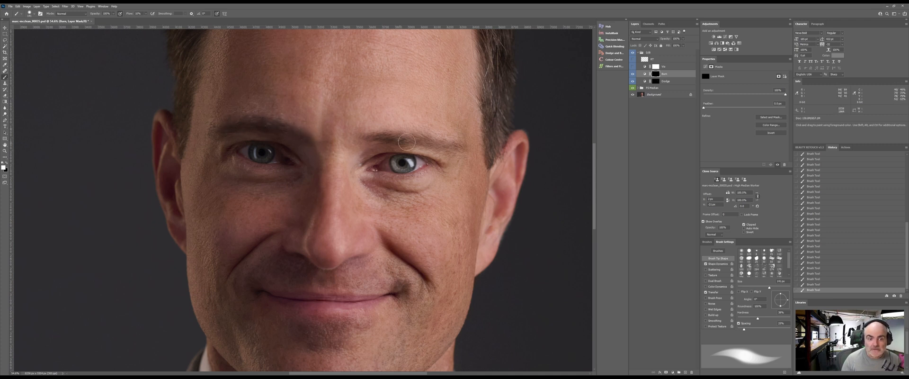
{"action": "mouse_move", "coordinate": [387, 144]}
{"action": "left_mouse_down"}
{"action": "mouse_move", "coordinate": [359, 162]}
{"action": "mouse_move", "coordinate": [414, 145]}
{"action": "mouse_move", "coordinate": [436, 154]}
{"action": "mouse_move", "coordinate": [416, 156]}
{"action": "left_mouse_up"}
{"action": "left_click_drag", "start_coordinate": [279, 135], "coordinate": [304, 156]}
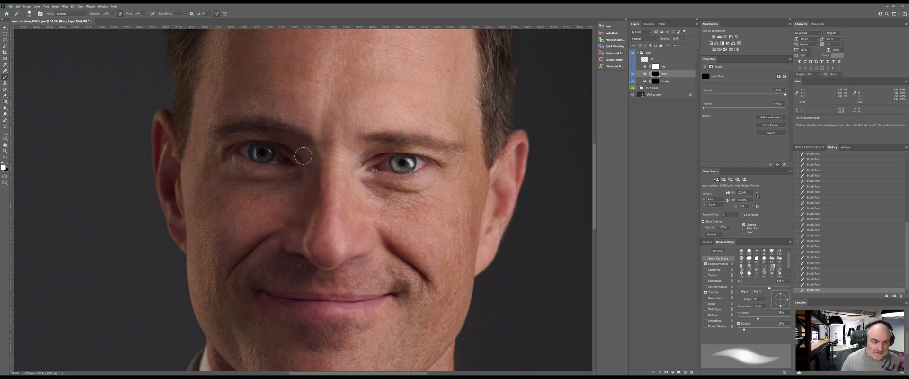
{"action": "mouse_move", "coordinate": [228, 138]}
{"action": "left_mouse_down"}
{"action": "mouse_move", "coordinate": [274, 140]}
{"action": "mouse_move", "coordinate": [214, 141]}
{"action": "mouse_move", "coordinate": [270, 141]}
{"action": "mouse_move", "coordinate": [306, 157]}
{"action": "left_mouse_up"}
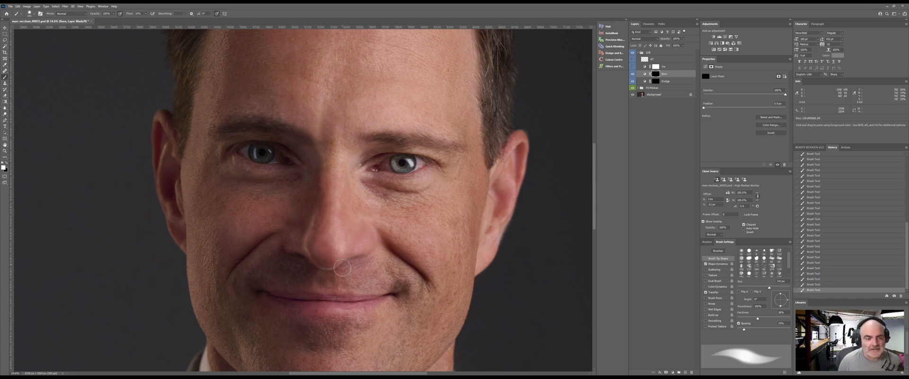
- Examine the dodged and burned eyes and eyebrows in the context of the whole portrait
{"action": "right_click", "coordinate": [408, 211]}
{"action": "left_click", "coordinate": [631, 217]}
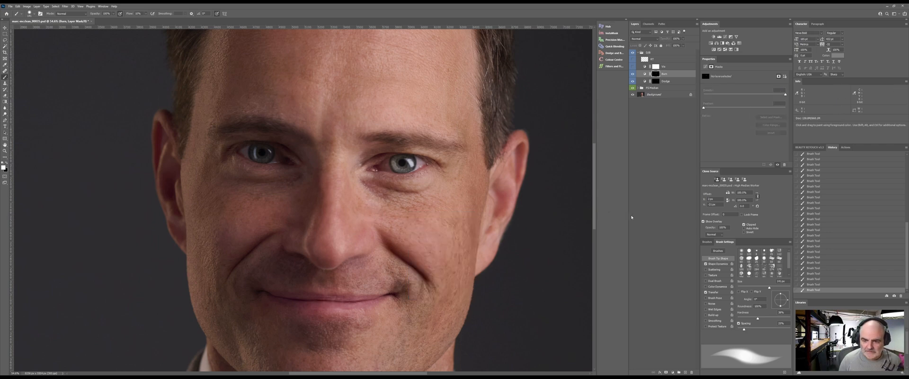
{"action": "key", "text": "z"}
{"action": "left_click_drag", "start_coordinate": [411, 226], "coordinate": [364, 225]}
{"action": "key", "text": "space"}
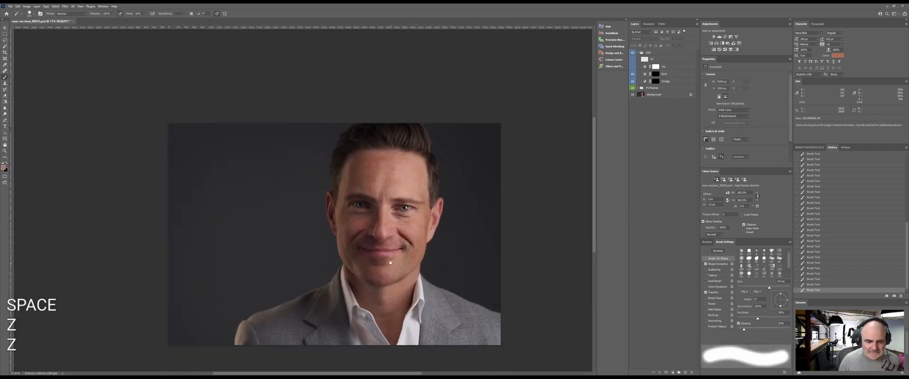
{"action": "left_click_drag", "start_coordinate": [388, 263], "coordinate": [379, 230]}
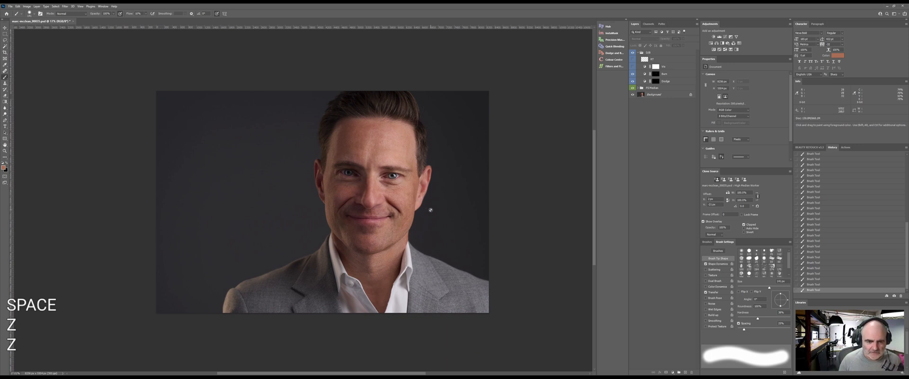
{"action": "key", "text": "z"}
{"action": "key", "text": "space"}
{"action": "mouse_move", "coordinate": [401, 217]}
{"action": "left_mouse_down"}
{"action": "mouse_move", "coordinate": [421, 217]}
{"action": "mouse_move", "coordinate": [373, 216]}
{"action": "mouse_move", "coordinate": [417, 217]}
{"action": "left_mouse_up"}
{"action": "key", "text": "z"}
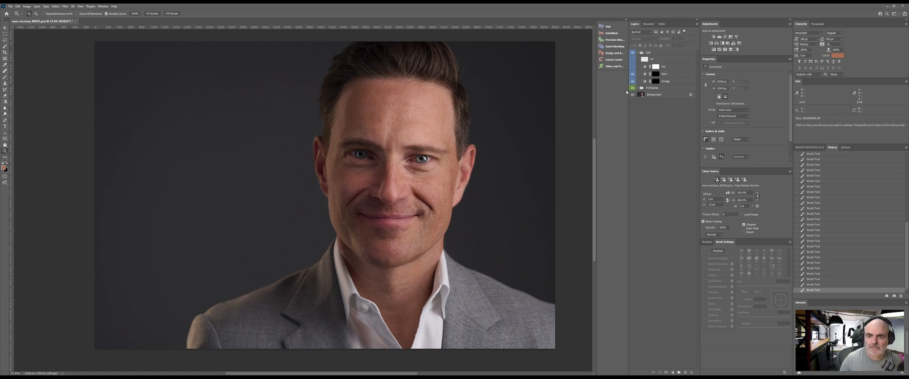
- Delete the two hidden helper layers above the Burn layer and collapse the dodge and burn group
{"action": "left_click", "coordinate": [681, 68]}
{"action": "left_click", "coordinate": [682, 60], "text": "ctrl"}
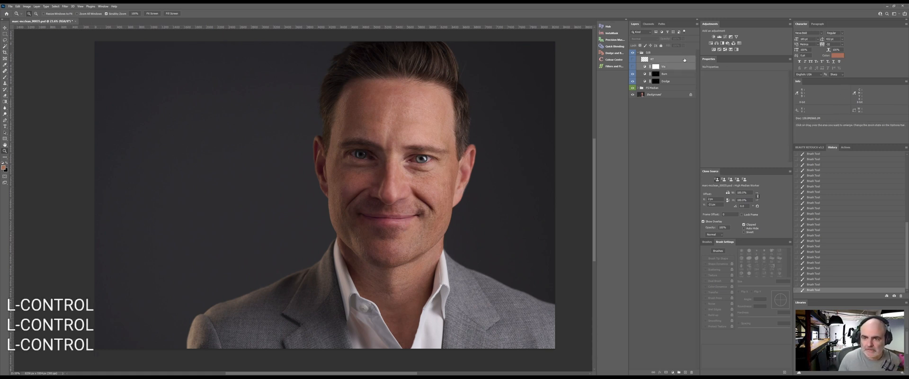
{"action": "mouse_move", "coordinate": [681, 59]}
{"action": "left_mouse_down"}
{"action": "mouse_move", "coordinate": [664, 247]}
{"action": "mouse_move", "coordinate": [691, 372]}
{"action": "left_mouse_up"}
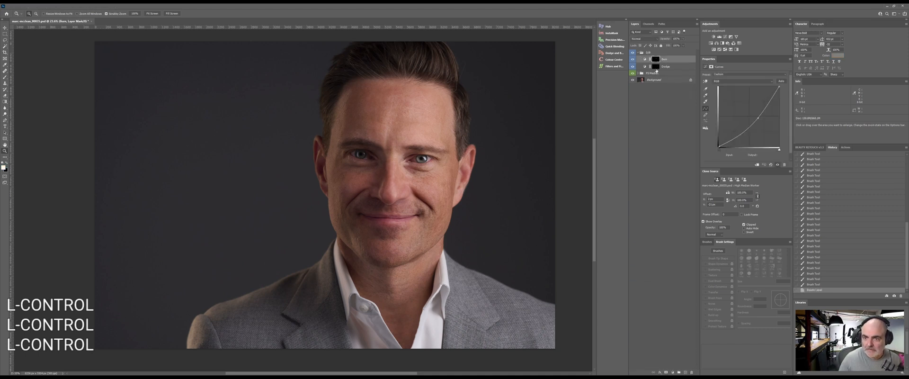
{"action": "left_click", "coordinate": [637, 52]}
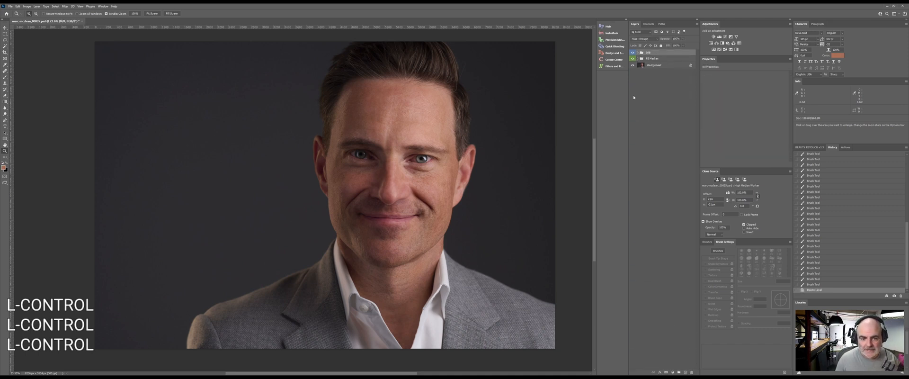
- Run the sharpening action to add a sharpening layer with a black mask, and ready the Brush at 50% flow
{"action": "key", "text": "F10"}
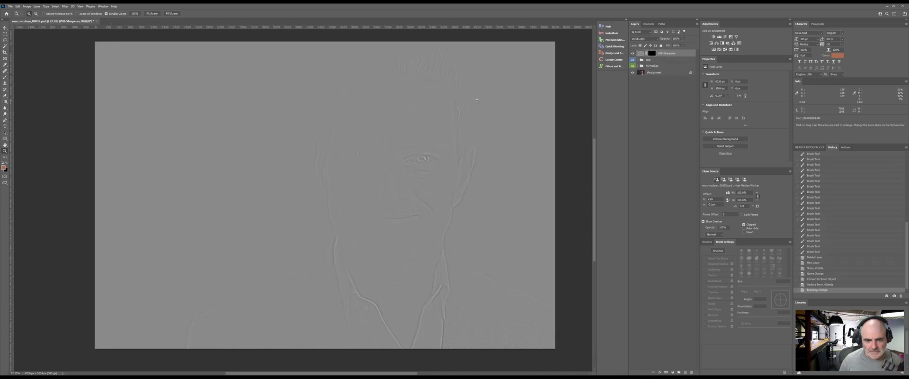
{"action": "key", "text": "b"}
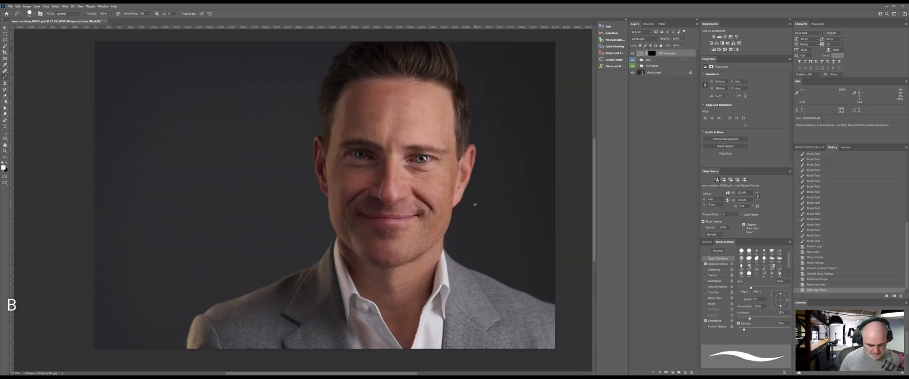
{"action": "key", "text": "shift+5"}
{"action": "key", "text": "b"}
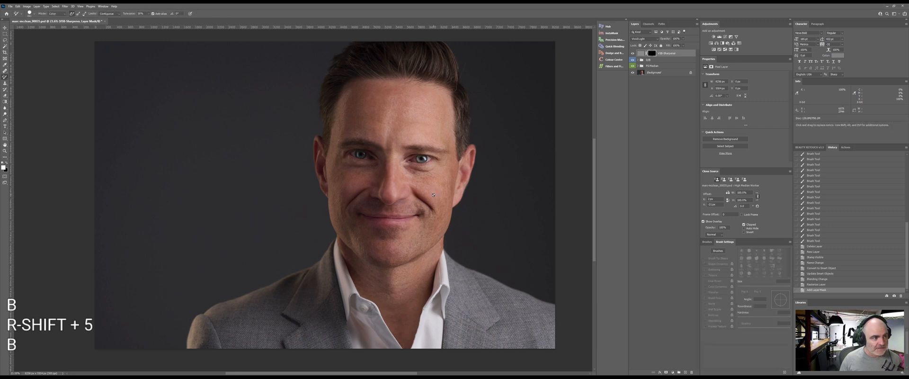
{"action": "key", "text": "shift+5"}
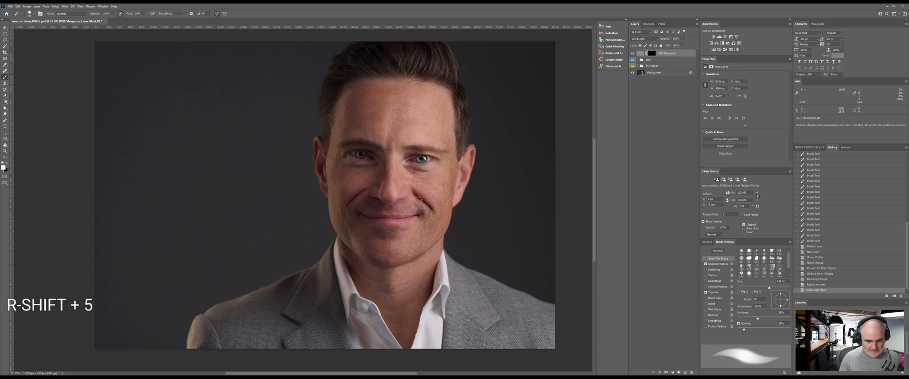
- Resize the brush and paint white on the sharpening layer's mask over both eyes and eyebrows
{"action": "right_click", "coordinate": [422, 162], "text": "alt"}
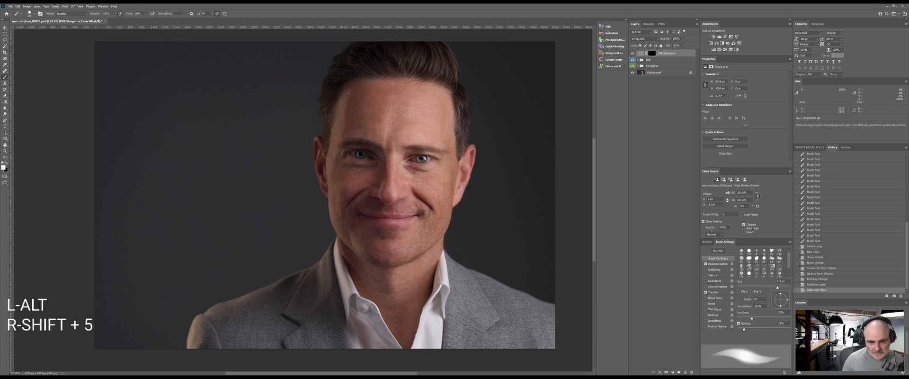
{"action": "left_click", "coordinate": [422, 159]}
{"action": "left_click", "coordinate": [413, 160]}
{"action": "left_click", "coordinate": [410, 160]}
{"action": "left_click", "coordinate": [408, 154]}
{"action": "left_click", "coordinate": [413, 153]}
{"action": "left_click", "coordinate": [423, 152]}
{"action": "mouse_move", "coordinate": [372, 148]}
{"action": "left_mouse_down"}
{"action": "mouse_move", "coordinate": [342, 140]}
{"action": "mouse_move", "coordinate": [347, 153]}
{"action": "left_mouse_up"}
- Enlarge the brush and paint the sharpening in over the mouth, chin, neck, shirt collar and hair
{"action": "right_click", "coordinate": [366, 217], "text": "alt"}
{"action": "left_click_drag", "start_coordinate": [366, 217], "coordinate": [405, 219]}
{"action": "left_click", "coordinate": [389, 227]}
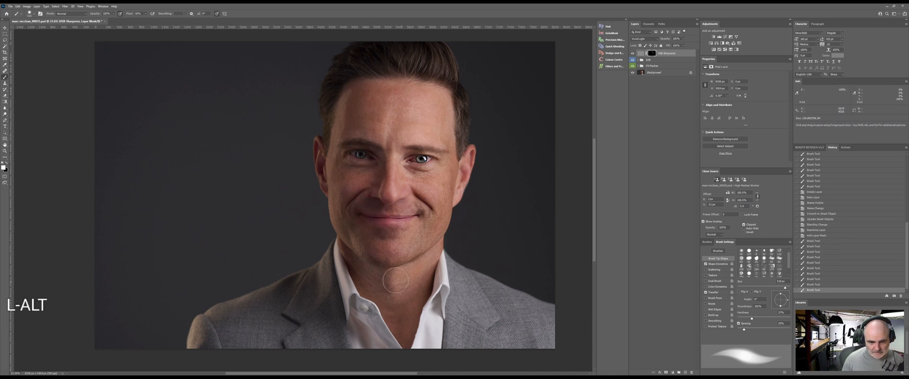
{"action": "left_click_drag", "start_coordinate": [346, 268], "coordinate": [382, 326]}
{"action": "left_click", "coordinate": [377, 288]}
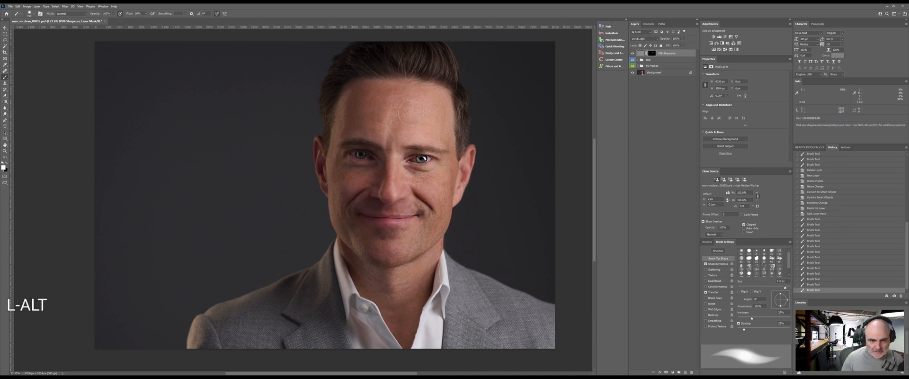
{"action": "left_click", "coordinate": [361, 66]}
{"action": "mouse_move", "coordinate": [369, 65]}
{"action": "left_mouse_down"}
{"action": "mouse_move", "coordinate": [458, 84]}
{"action": "mouse_move", "coordinate": [414, 49]}
{"action": "mouse_move", "coordinate": [403, 53]}
{"action": "mouse_move", "coordinate": [439, 68]}
{"action": "mouse_move", "coordinate": [354, 64]}
{"action": "mouse_move", "coordinate": [331, 90]}
{"action": "left_mouse_up"}
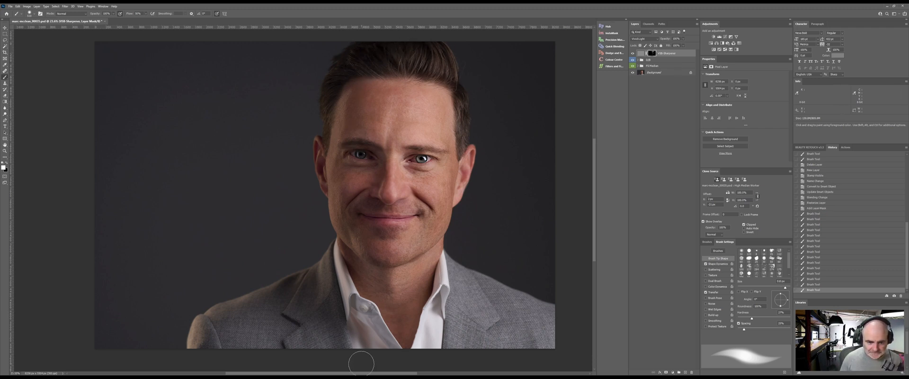
- Run the vignette action and move the vignette's mask so its bright centre sits behind the man's face
{"action": "left_click", "coordinate": [648, 124]}
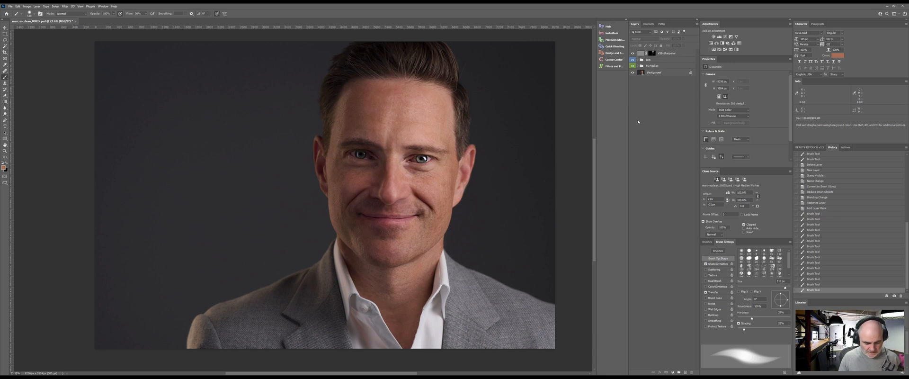
{"action": "key", "text": "F2"}
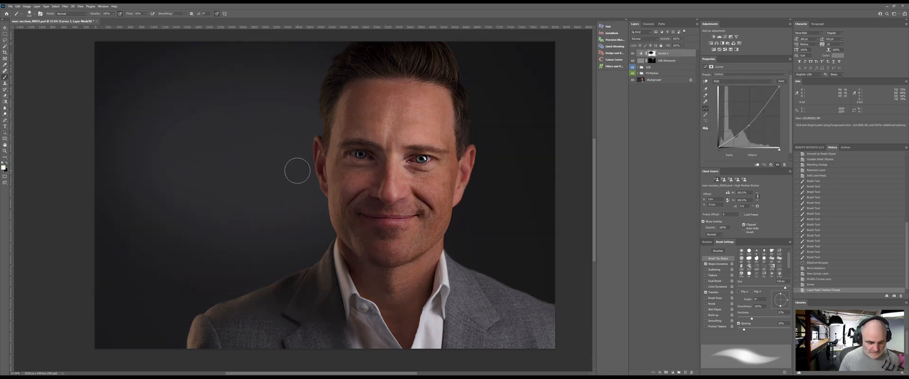
{"action": "key", "text": "v"}
{"action": "mouse_move", "coordinate": [252, 163]}
{"action": "left_mouse_down"}
{"action": "mouse_move", "coordinate": [370, 191]}
{"action": "mouse_move", "coordinate": [379, 183]}
{"action": "left_mouse_up"}
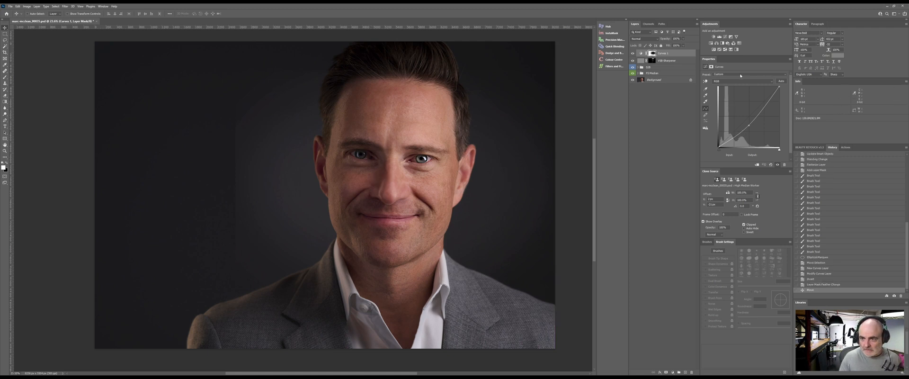
- Try a lower opacity on the vignette's Curves layer and compare the portrait with the layer off and on
{"action": "left_click", "coordinate": [683, 39]}
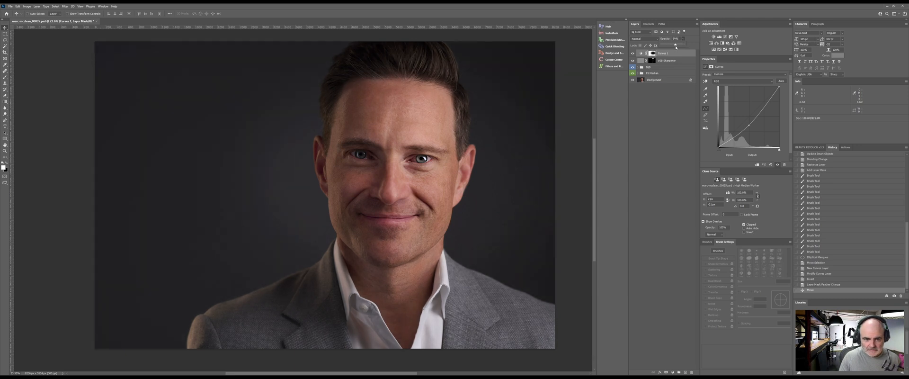
{"action": "left_click_drag", "start_coordinate": [677, 46], "coordinate": [678, 46]}
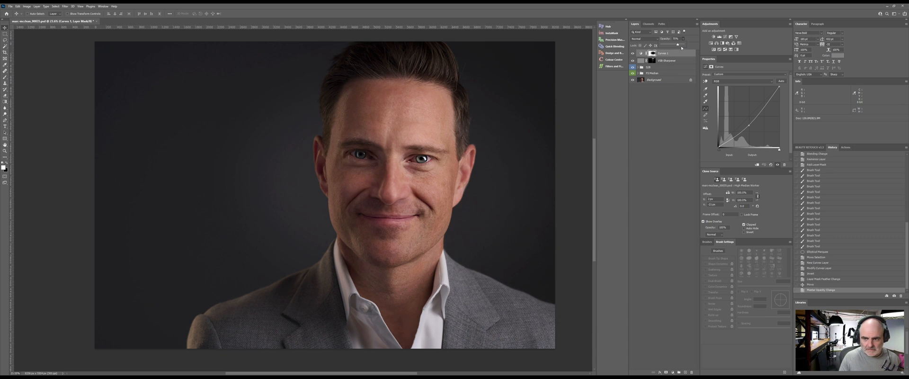
{"action": "left_click", "coordinate": [633, 54]}
{"action": "left_click", "coordinate": [633, 54]}
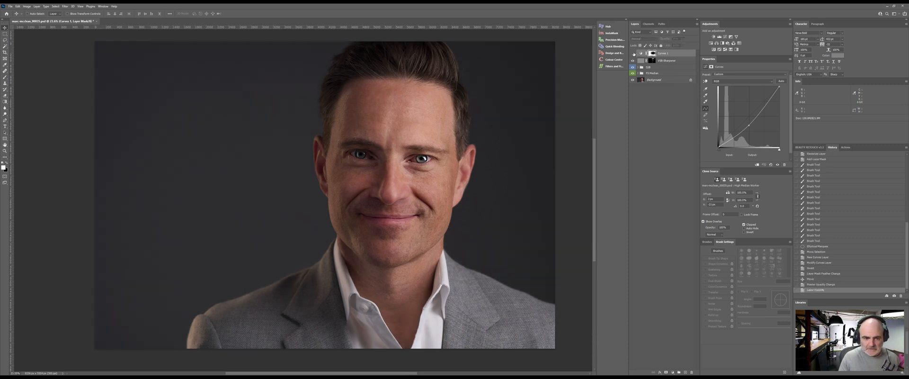
{"action": "left_click", "coordinate": [633, 54]}
{"action": "left_click", "coordinate": [633, 54]}
{"action": "left_click", "coordinate": [633, 54]}
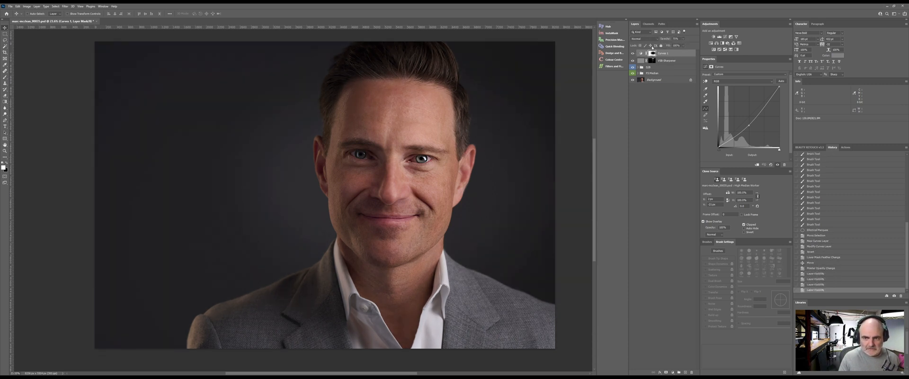
- Set the vignette Curves layer's opacity to 100% and compare the portrait with the vignette off and on
{"action": "left_click", "coordinate": [682, 39]}
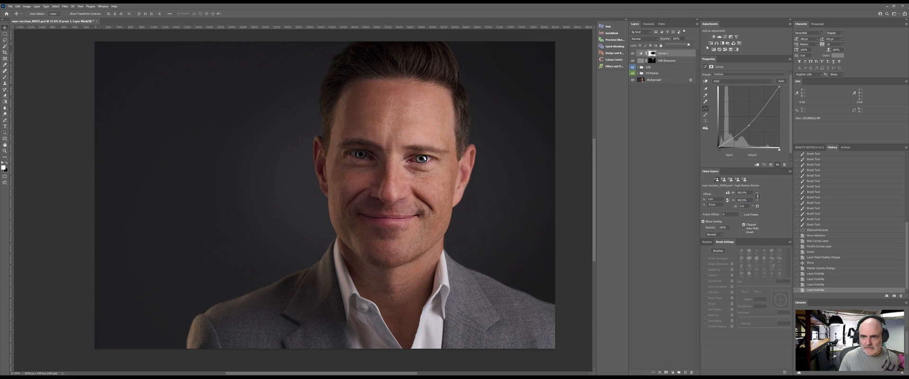
{"action": "left_click_drag", "start_coordinate": [706, 47], "coordinate": [707, 47]}
{"action": "left_click", "coordinate": [651, 106]}
{"action": "left_click", "coordinate": [633, 54]}
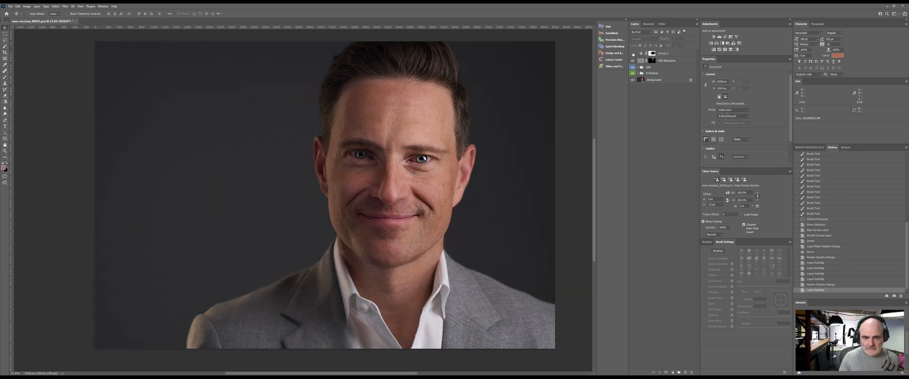
{"action": "left_click", "coordinate": [634, 54]}
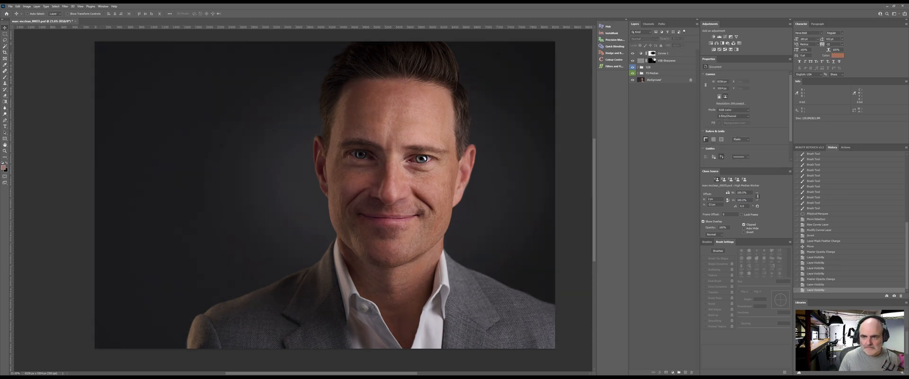
- Nudge the middle point of the vignette's curve slightly upward to soften the darkening
{"action": "left_click", "coordinate": [641, 53]}
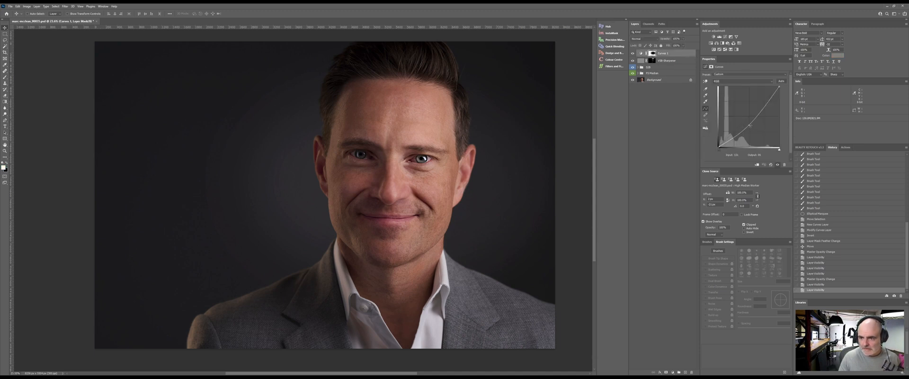
{"action": "left_click", "coordinate": [748, 125]}
{"action": "key", "text": "Up"}
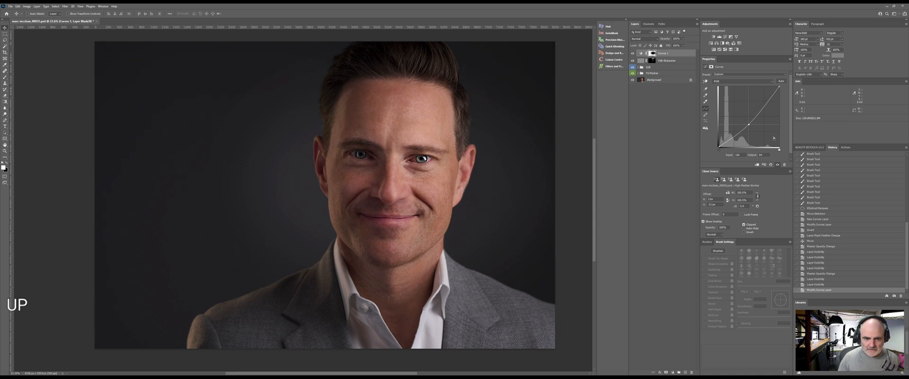
{"action": "left_click", "coordinate": [664, 178]}
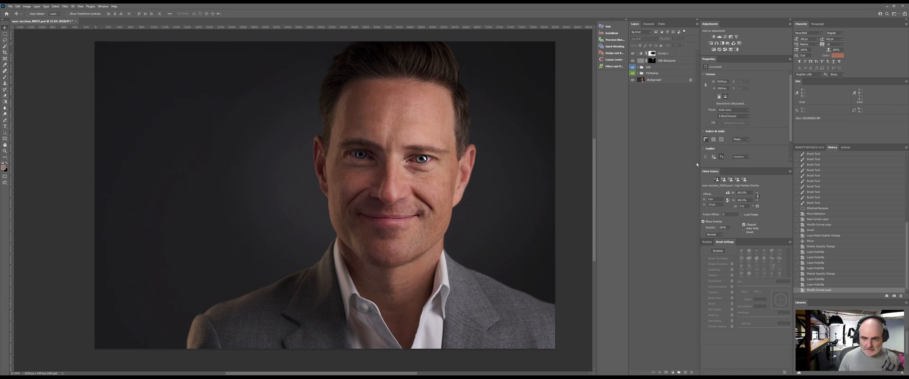
- Select the vignette's Curves layer and run the New Grain action to add a grain layer above it
{"action": "left_click", "coordinate": [662, 53]}
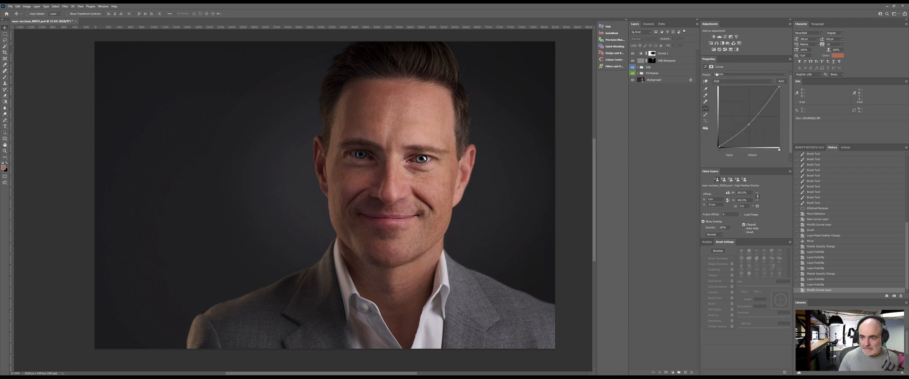
{"action": "left_click", "coordinate": [845, 147]}
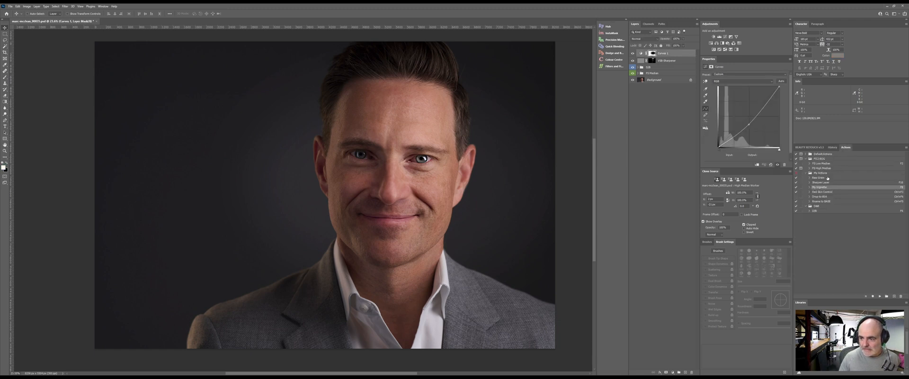
{"action": "left_click", "coordinate": [827, 178]}
{"action": "left_click", "coordinate": [880, 296]}
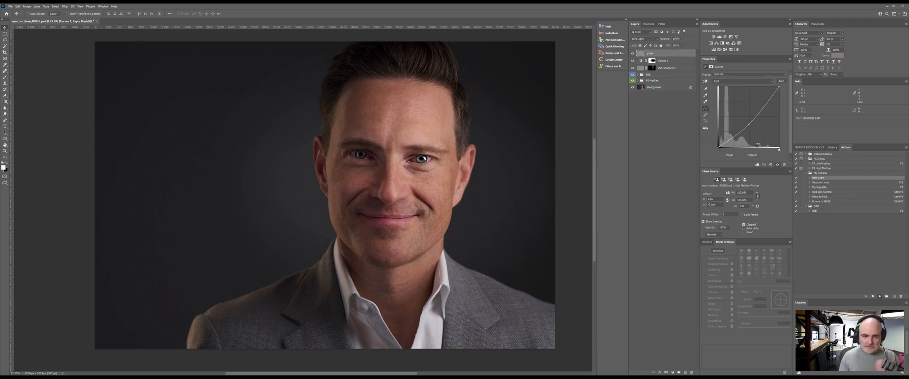